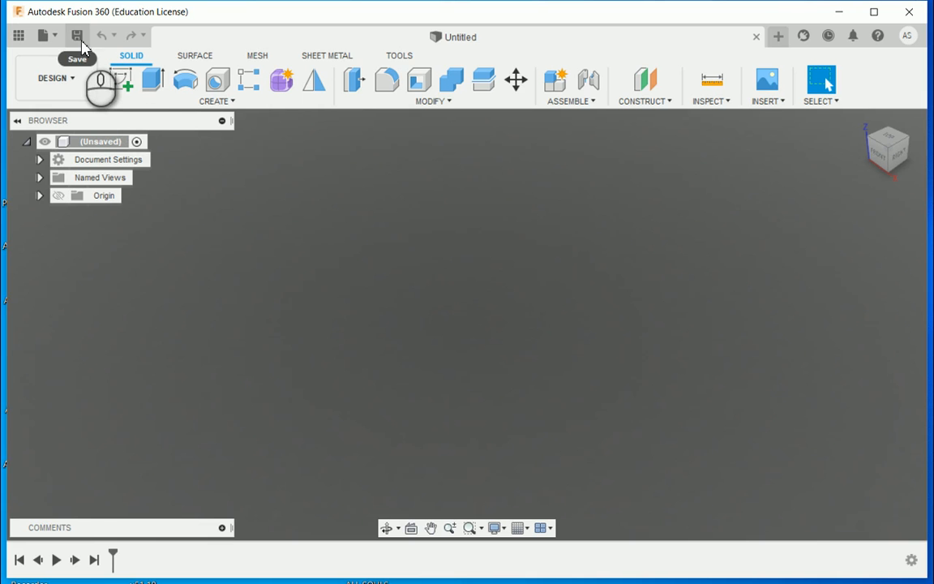
# Step: Save the design as BENCH NEW in the TUTORIALS WF project
pyautogui.click(78, 37)
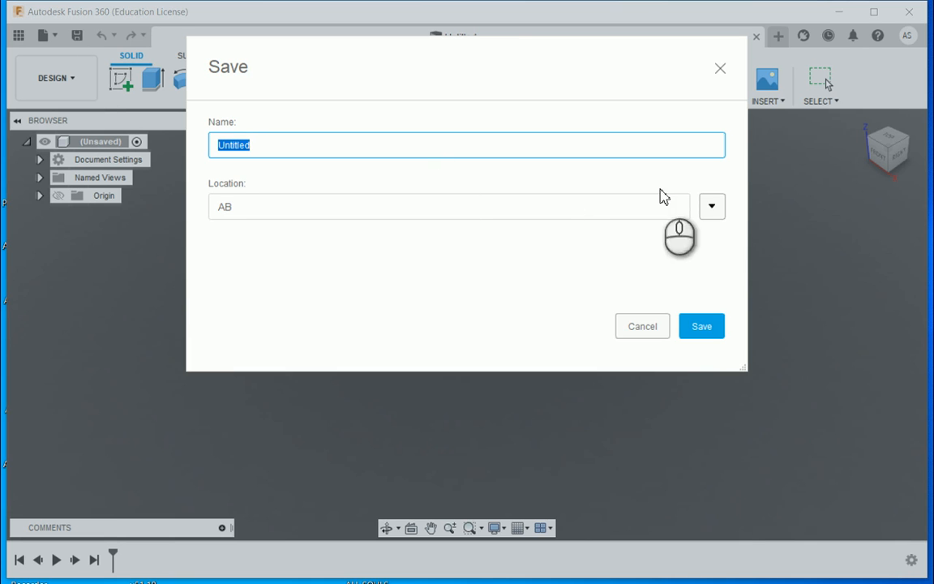
pyautogui.click(711, 207)
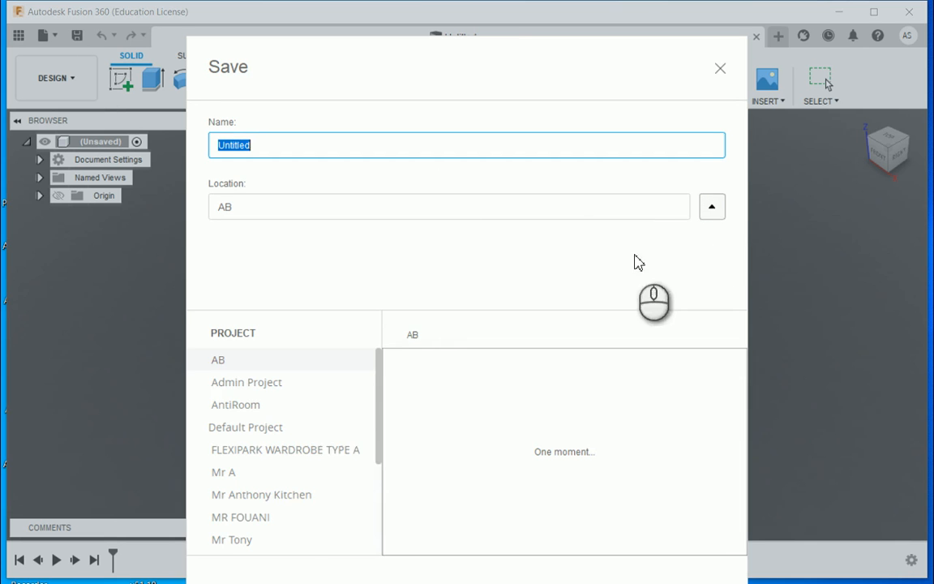
pyautogui.scroll(-3, 276, 499)
pyautogui.click(268, 496)
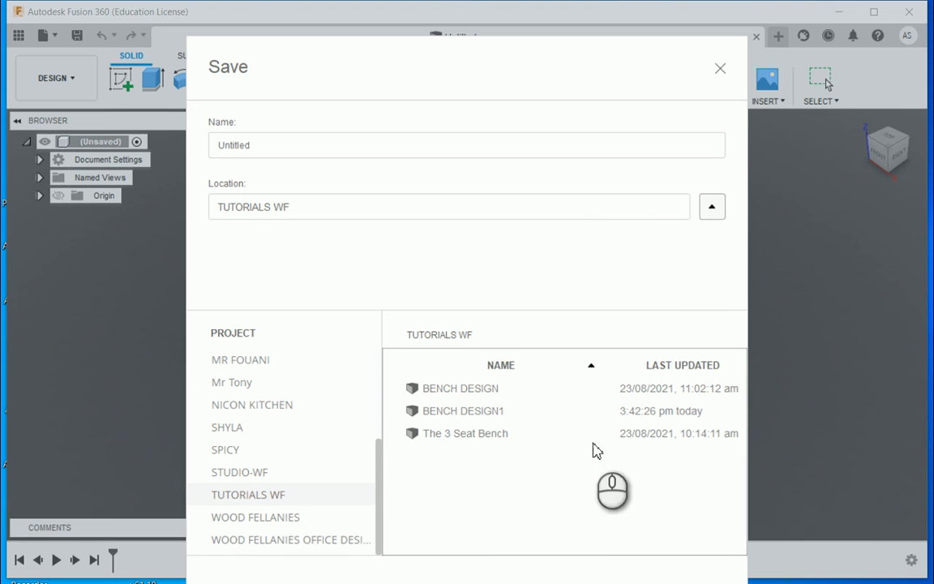
pyautogui.doubleClick(285, 145)
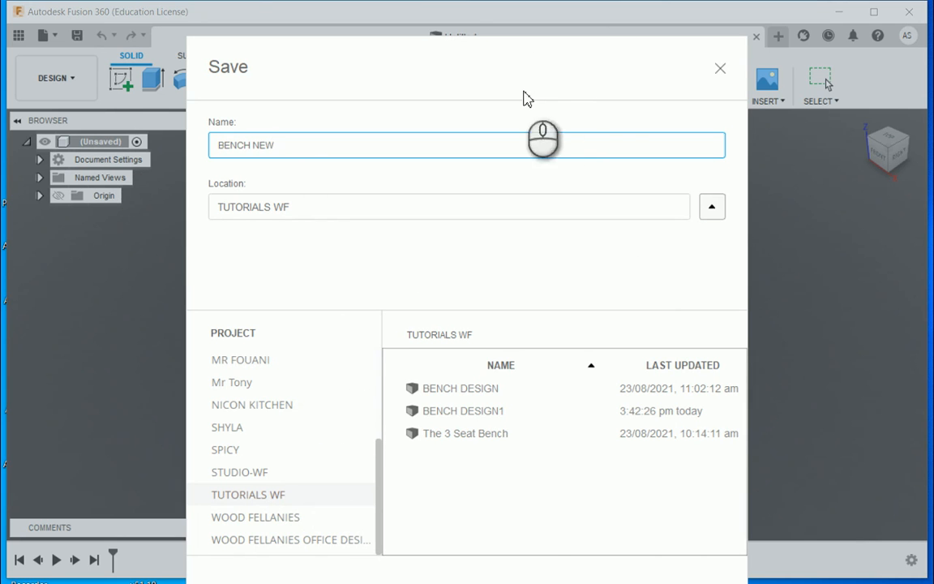
pyautogui.moveTo(567, 84); pyautogui.dragTo(564, 50)
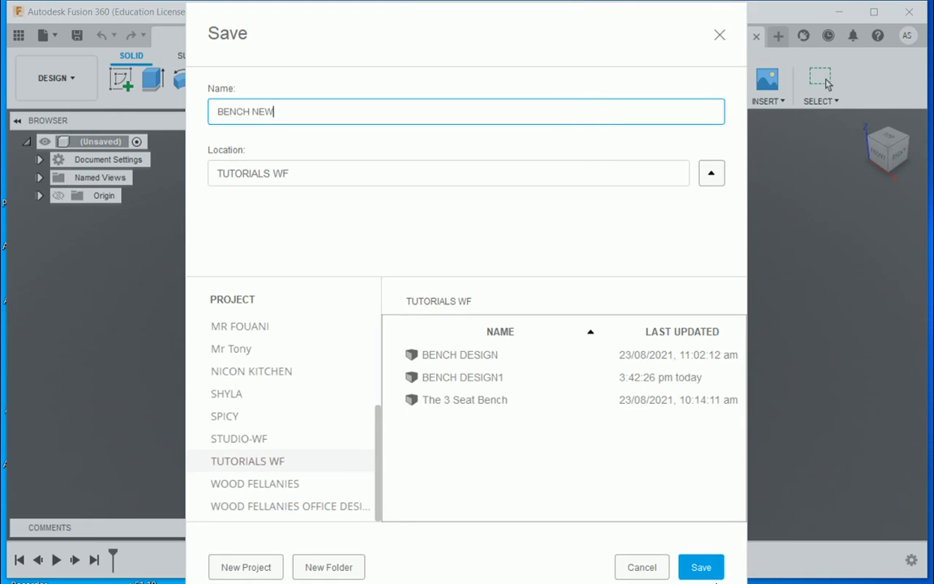
pyautogui.click(702, 569)
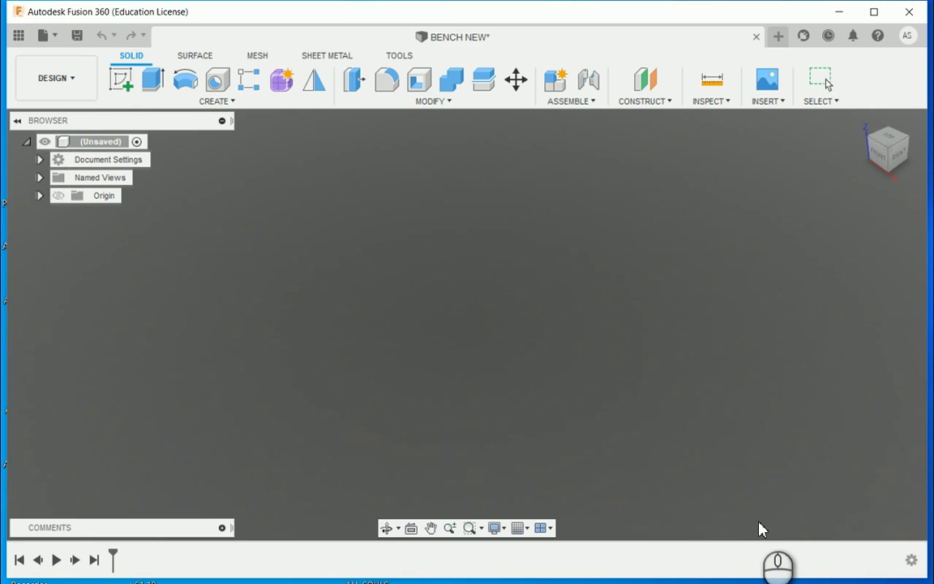
# Step: Start a new sketch on the vertical front (XZ) origin plane
pyautogui.click(120, 83)
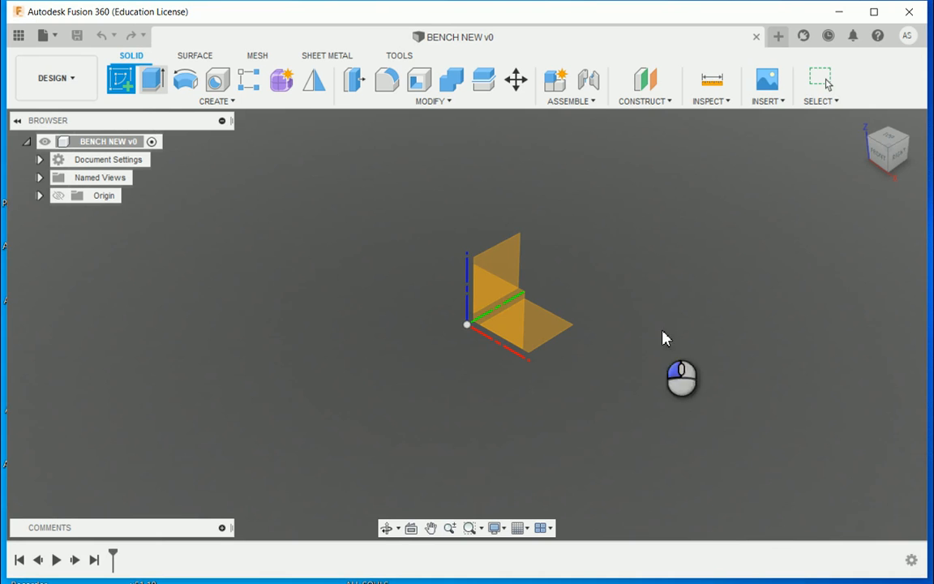
pyautogui.click(506, 322)
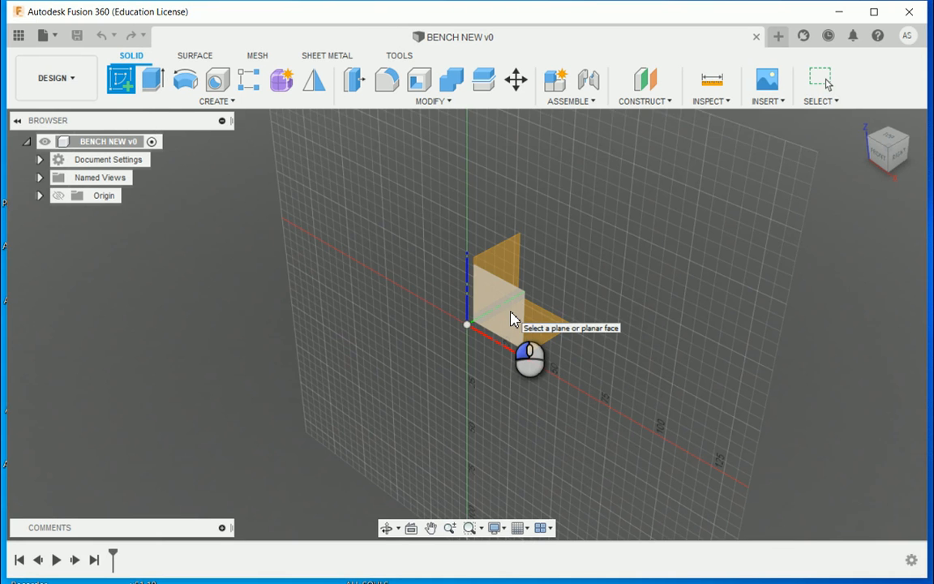
pyautogui.click(511, 319)
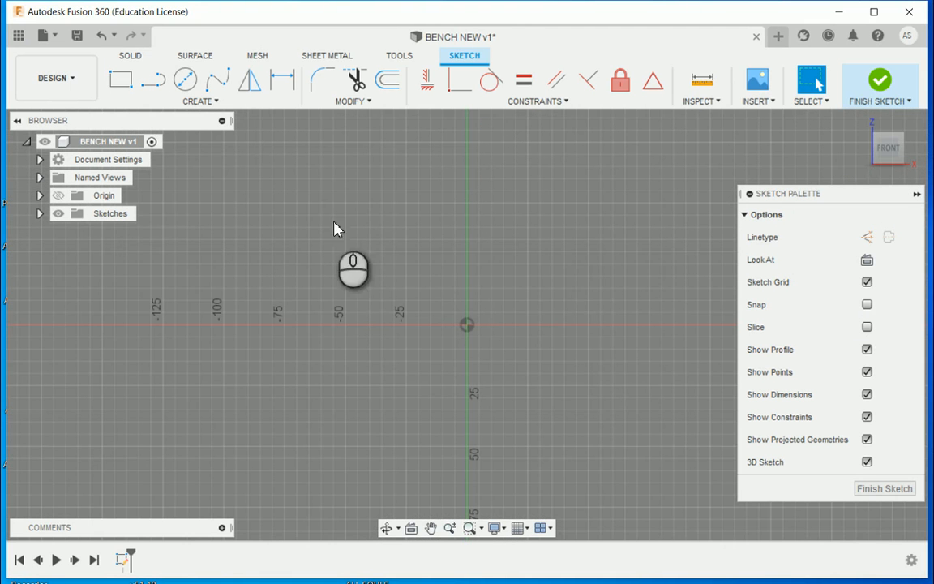
# Step: Draw a center rectangle 1200 mm wide and 400 mm high, centred on the origin
pyautogui.click(121, 82)
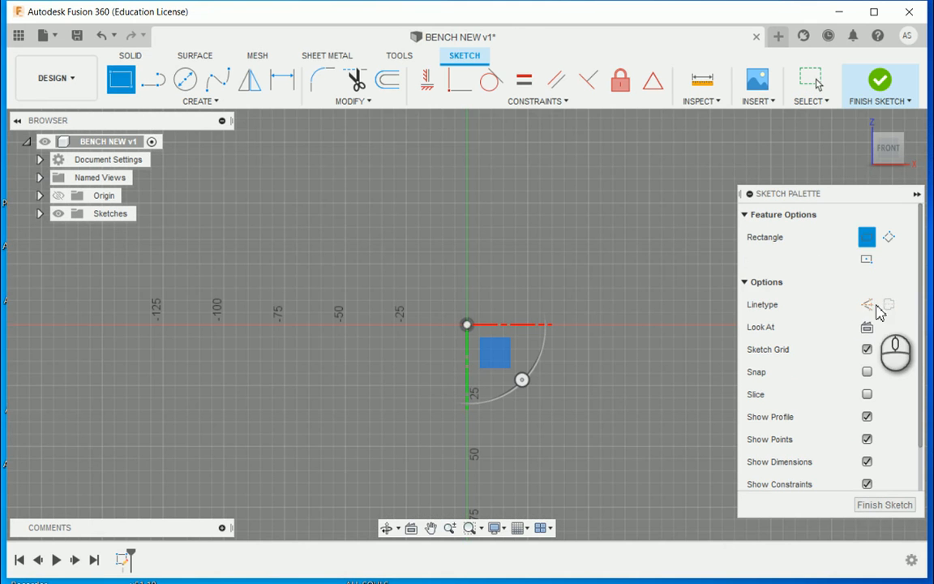
pyautogui.click(868, 258)
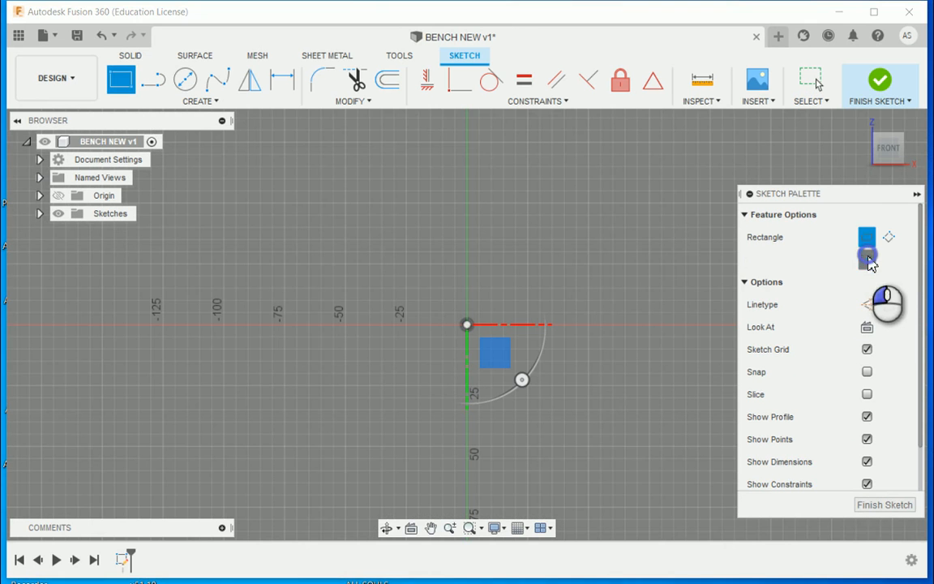
pyautogui.click(467, 325)
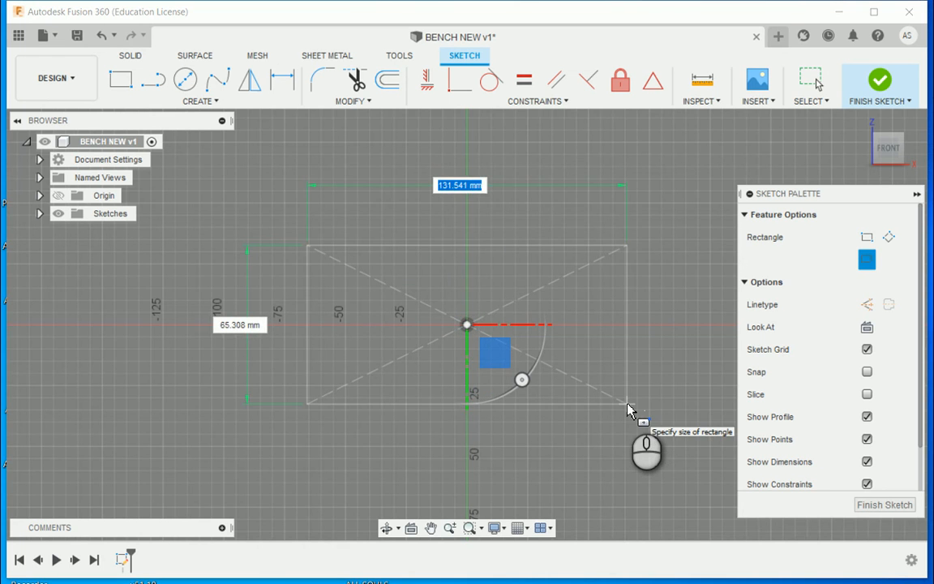
pyautogui.write('120')
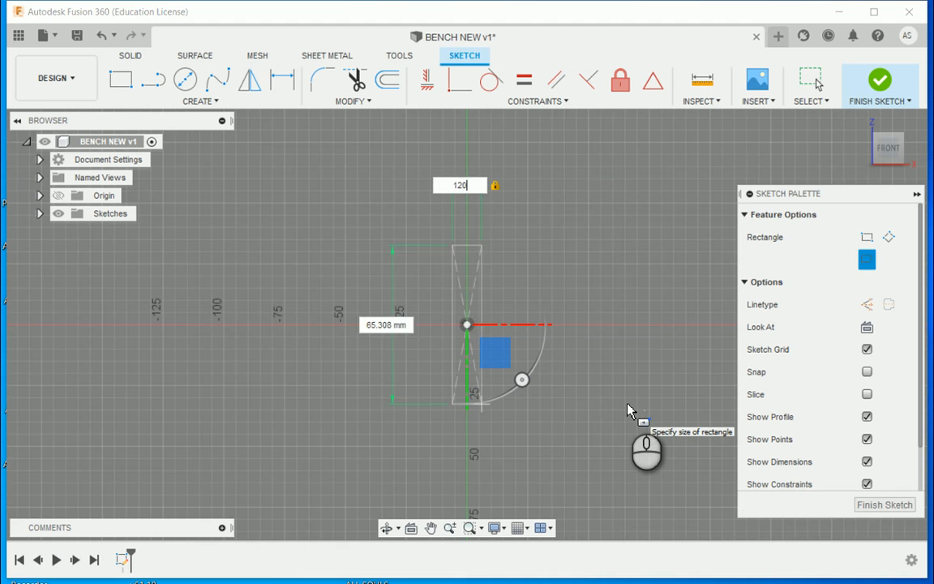
pyautogui.write('0')
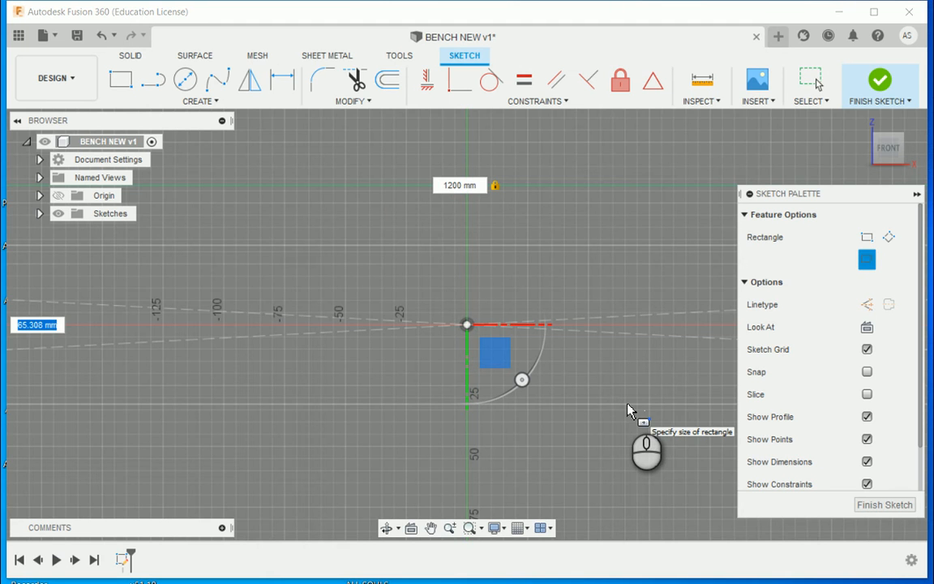
pyautogui.write('400')
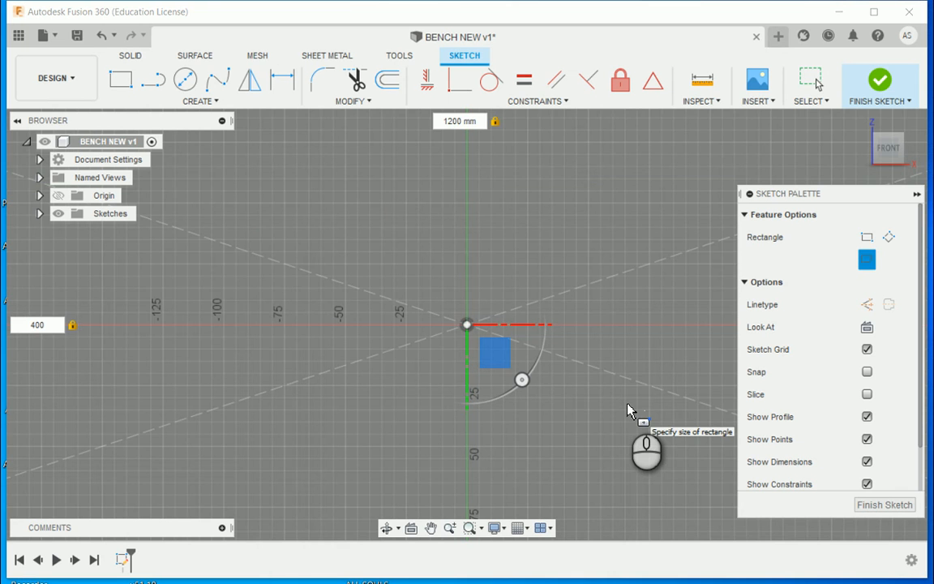
pyautogui.press('Escape')
# Step: Draw a horizontal line across the full width of the rectangle, between its top edge and its centre
pyautogui.scroll(2, 542, 339)
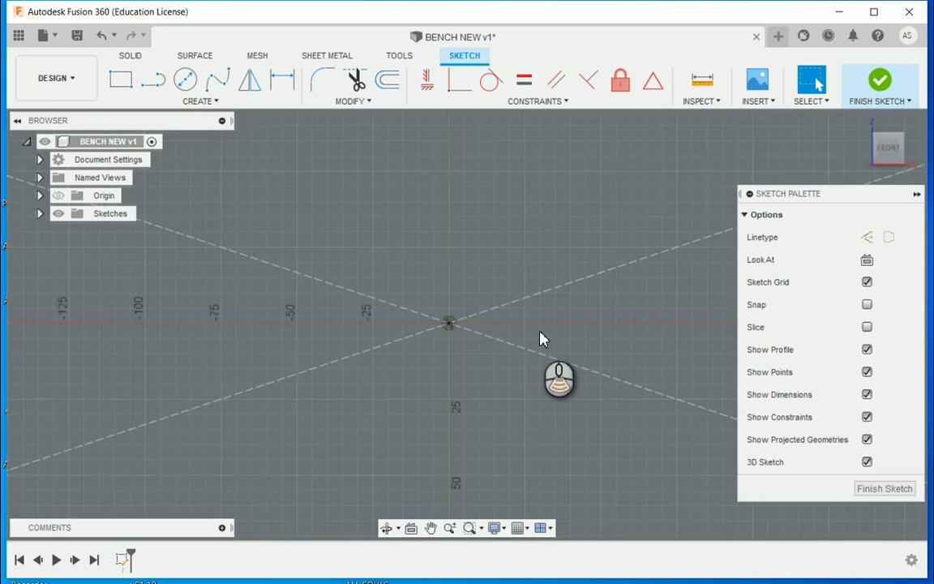
pyautogui.scroll(-8, 542, 339)
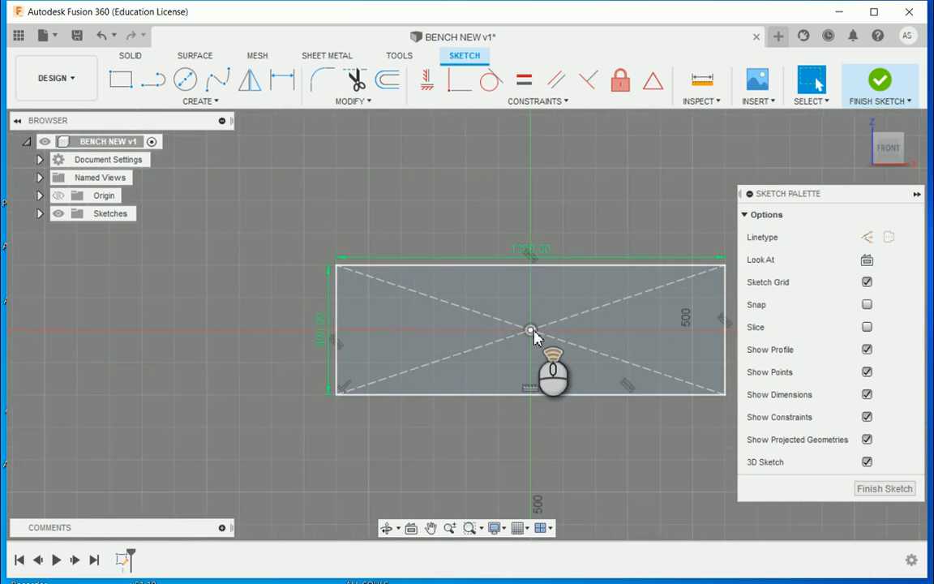
pyautogui.moveTo(533, 332); pyautogui.dragTo(442, 331, button='middle')
pyautogui.scroll(3, 441, 330)
pyautogui.scroll(-4, 537, 354)
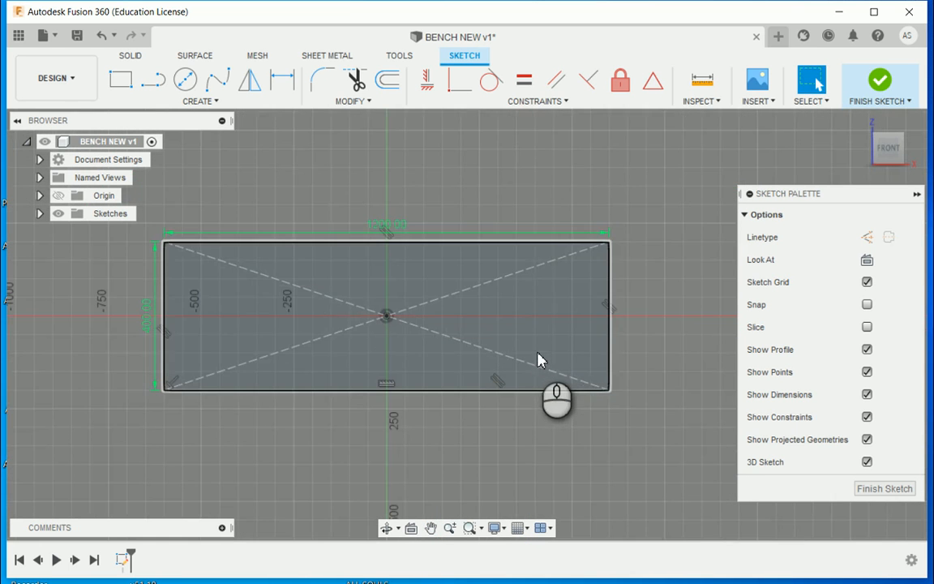
pyautogui.scroll(1, 346, 332)
pyautogui.moveTo(415, 312); pyautogui.dragTo(423, 365, button='middle')
pyautogui.scroll(-1, 419, 360)
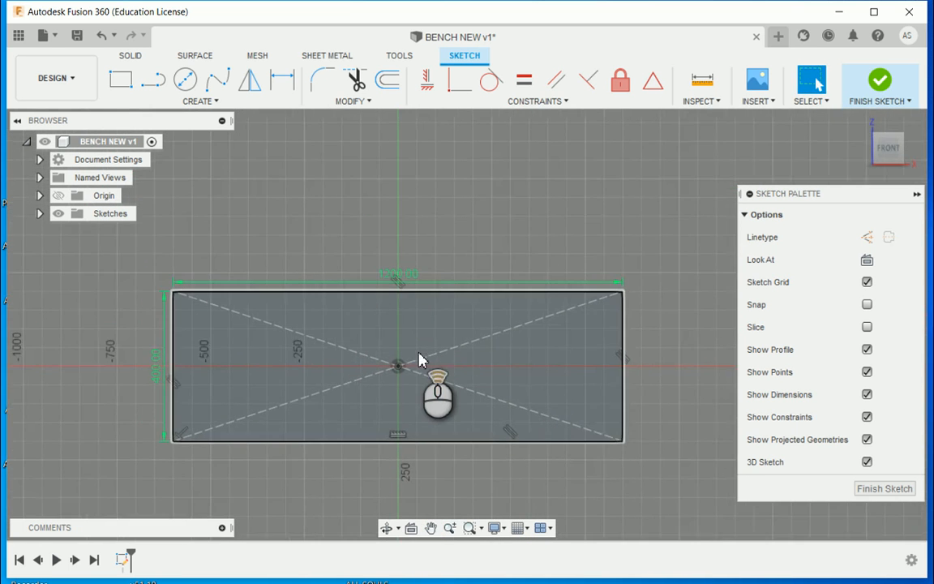
pyautogui.scroll(1, 419, 359)
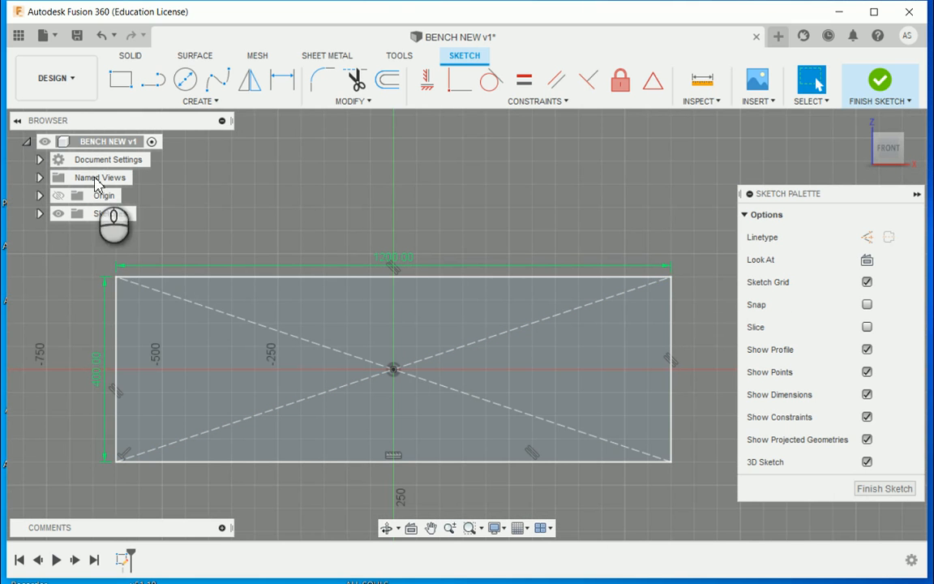
pyautogui.click(153, 79)
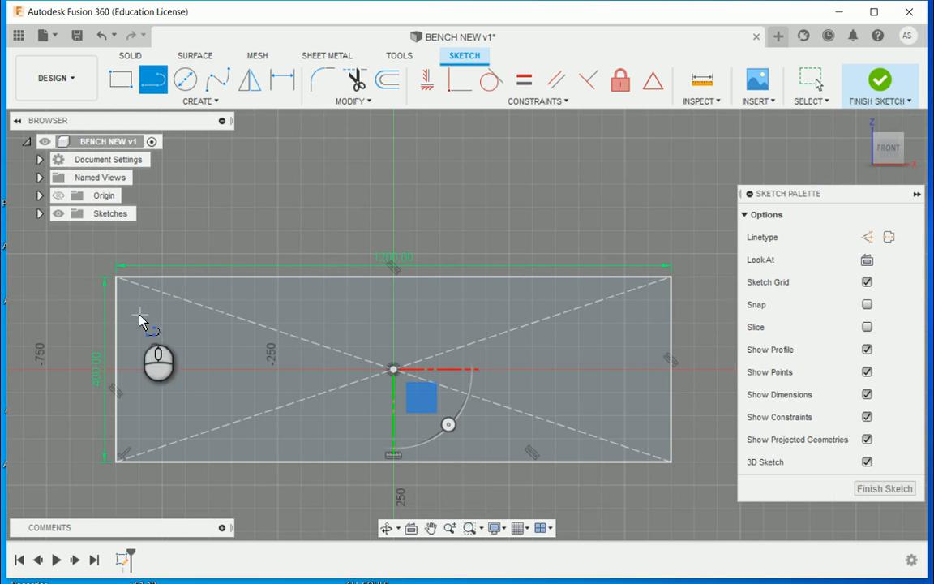
pyautogui.click(116, 319)
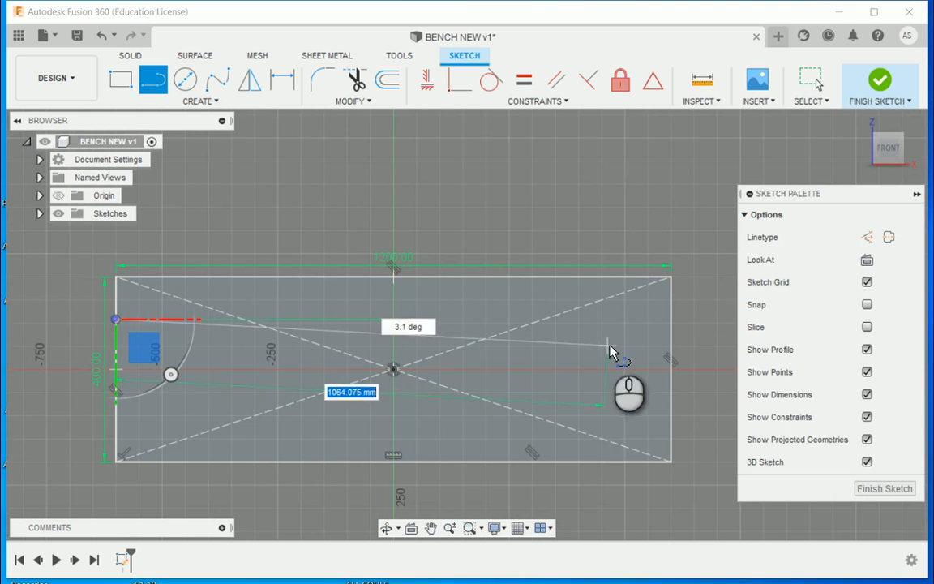
pyautogui.click(671, 319)
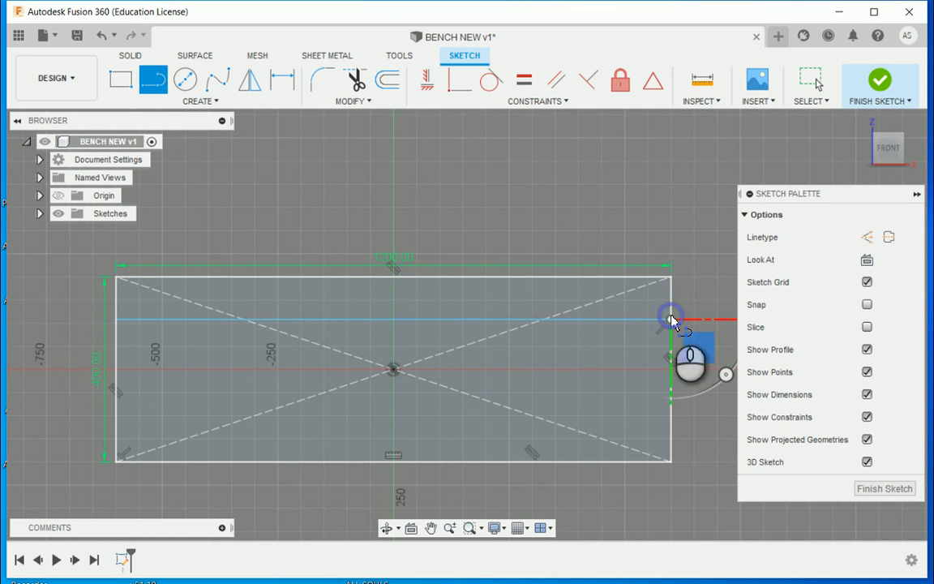
# Step: Dimension the horizontal line 20 mm below the rectangle's top edge
pyautogui.click(282, 78)
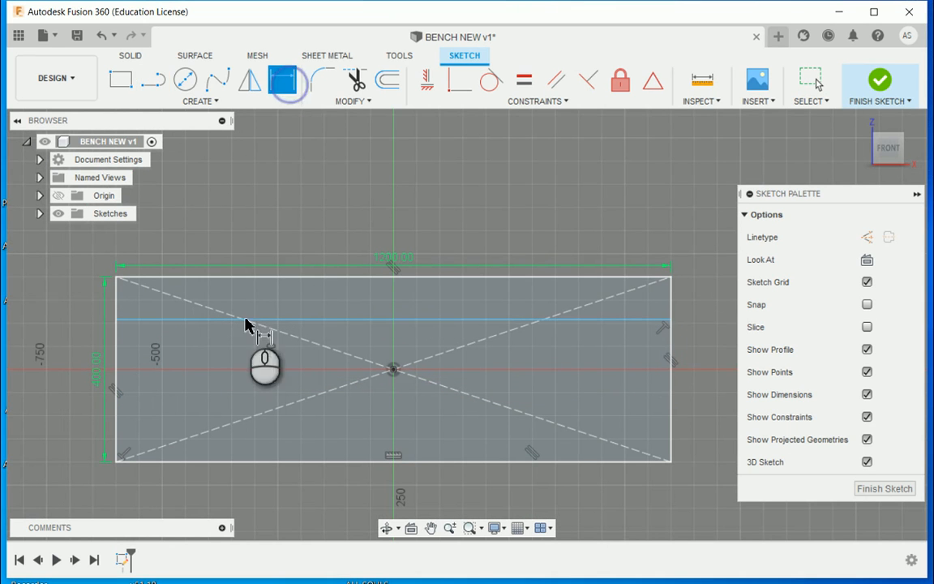
pyautogui.click(260, 319)
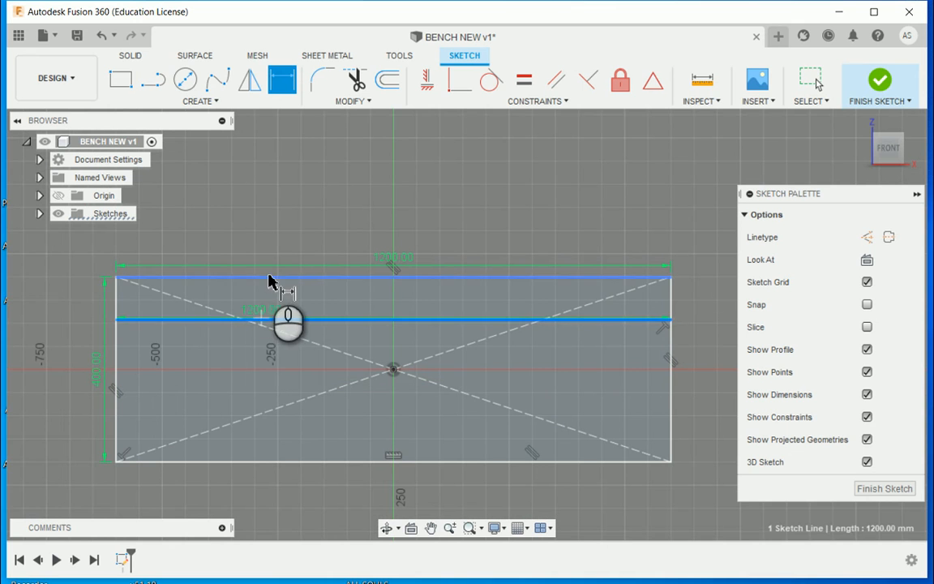
pyautogui.click(268, 278)
pyautogui.click(36, 274)
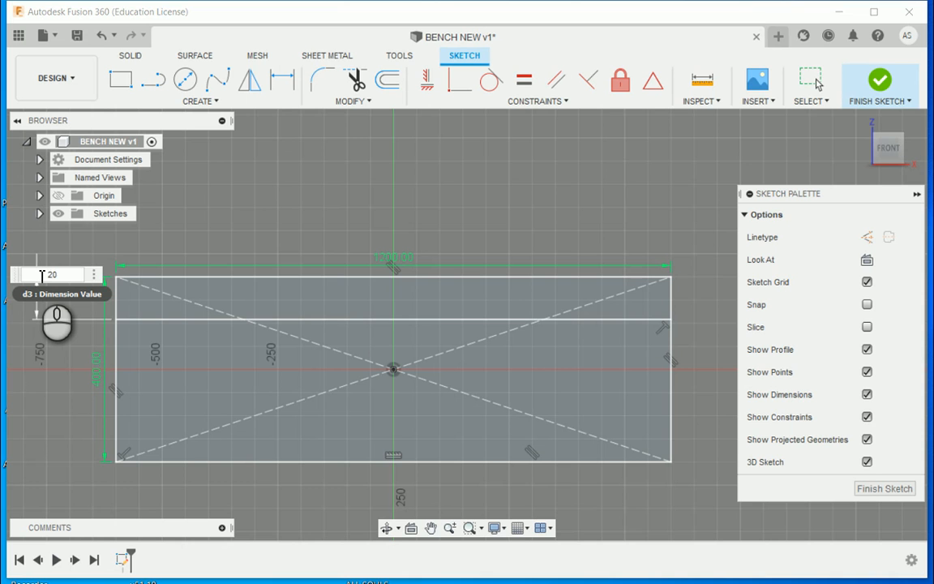
pyautogui.press('Return')
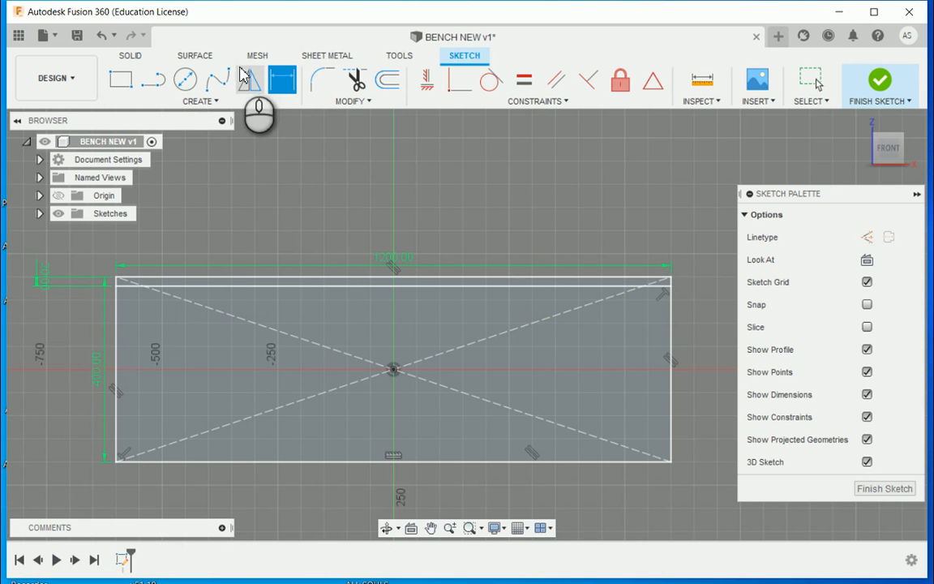
# Step: Draw a second horizontal line between the rectangle's side edges, below the first line and above the centre
pyautogui.click(387, 79)
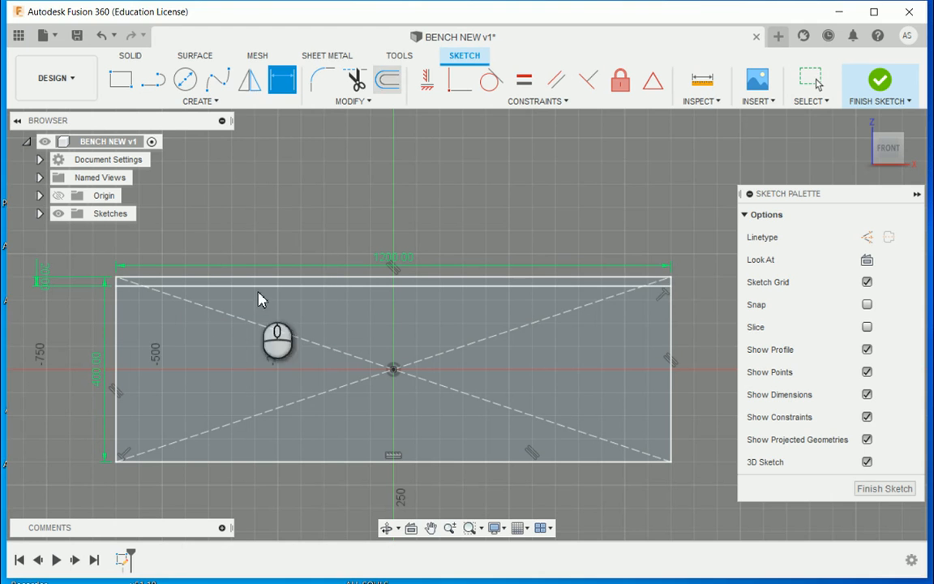
pyautogui.click(696, 286)
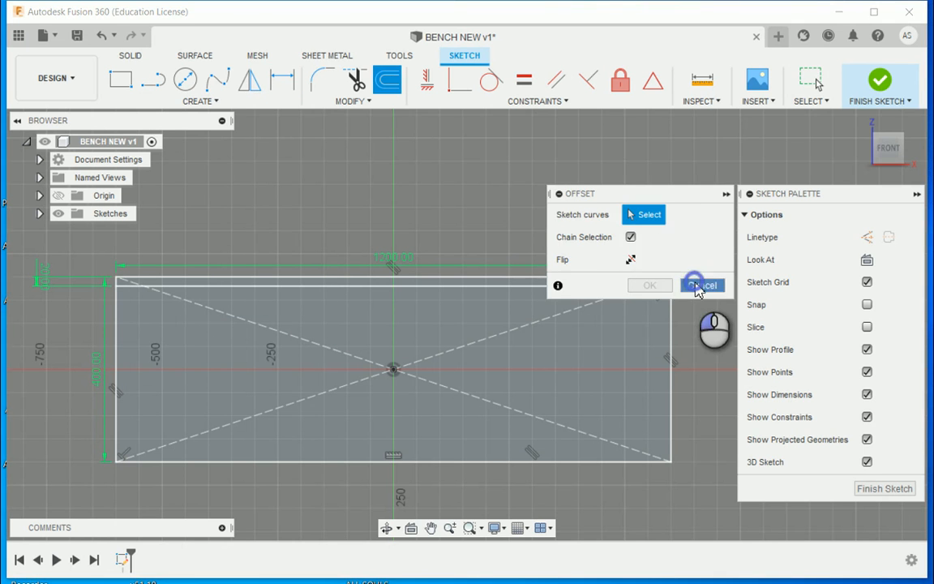
pyautogui.click(155, 81)
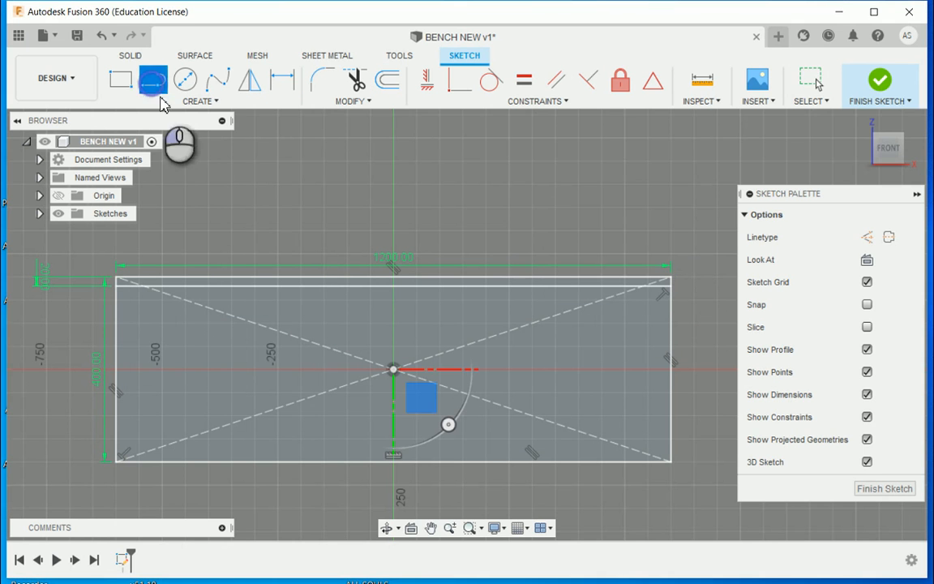
pyautogui.click(116, 325)
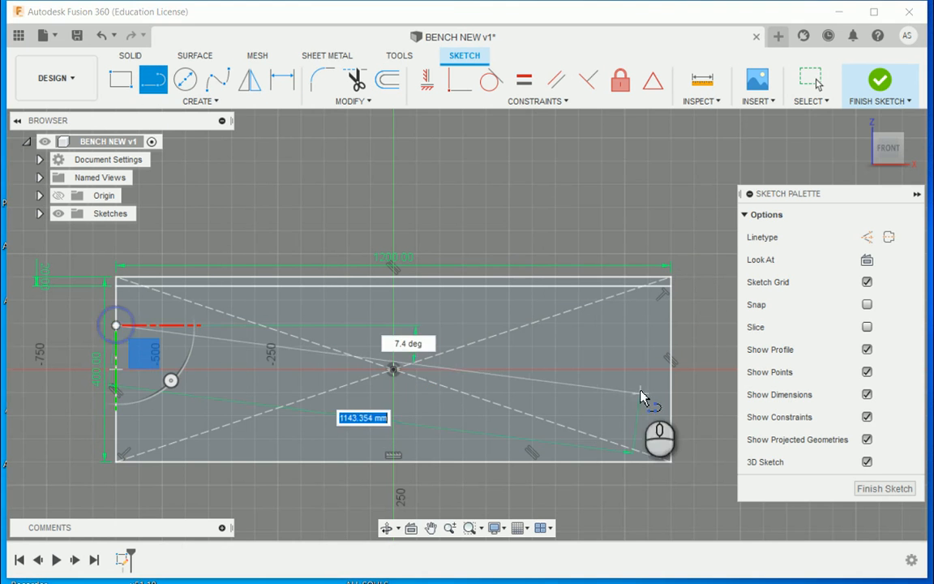
pyautogui.click(671, 326)
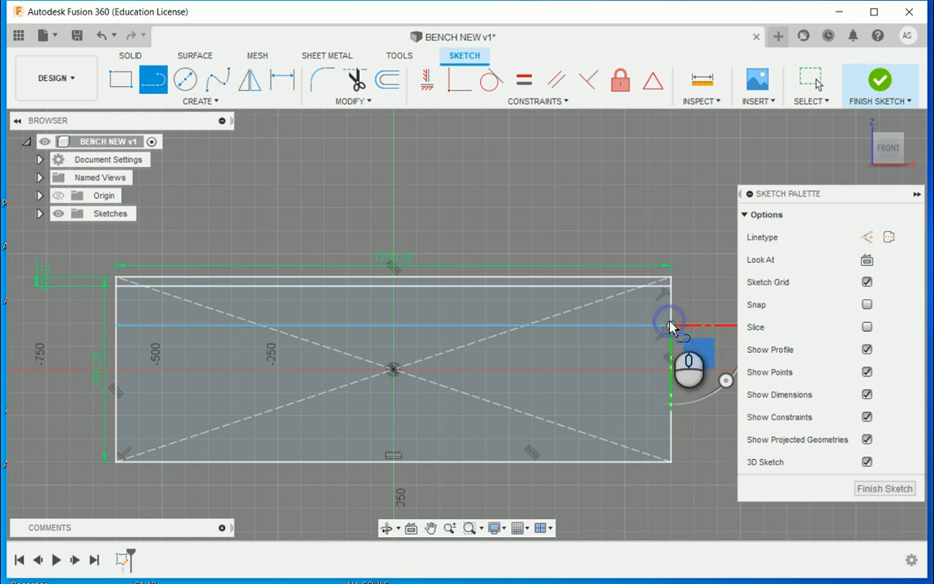
# Step: Dimension the second horizontal line 100 mm below the rectangle's top edge
pyautogui.click(283, 78)
pyautogui.click(317, 326)
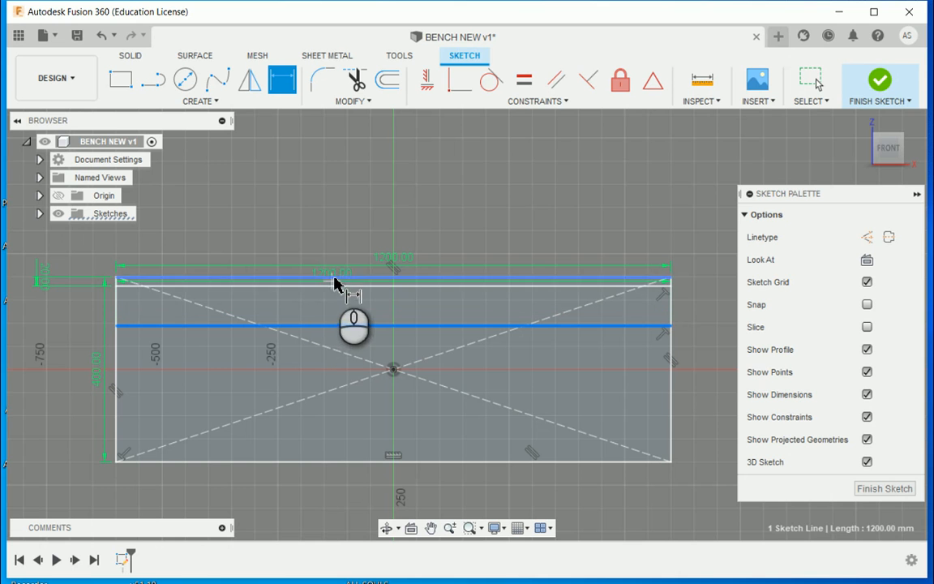
pyautogui.click(335, 278)
pyautogui.click(702, 324)
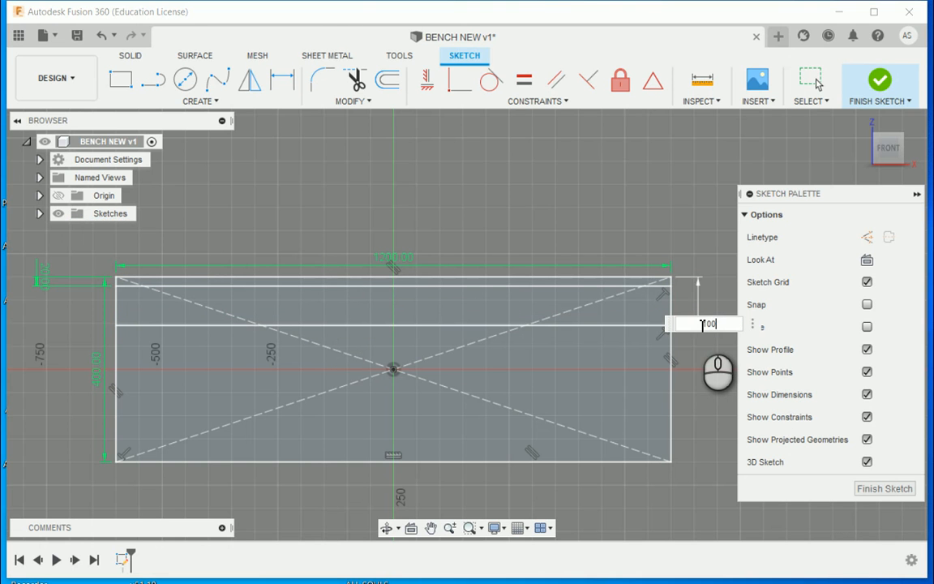
pyautogui.write('100')
pyautogui.press('Return')
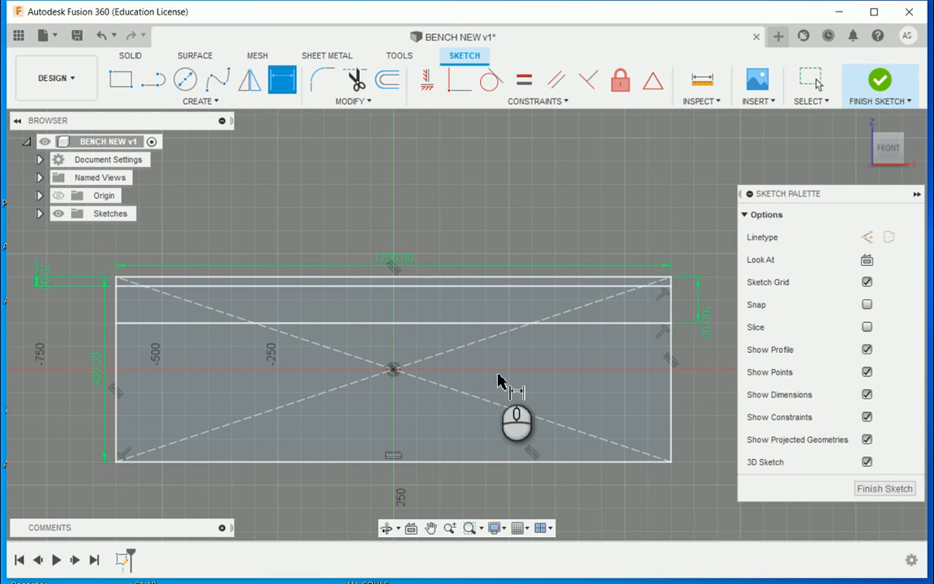
# Step: Draw two full-height vertical lines in the rectangle, one near its left edge and one about 158 mm from its right edge
pyautogui.click(153, 76)
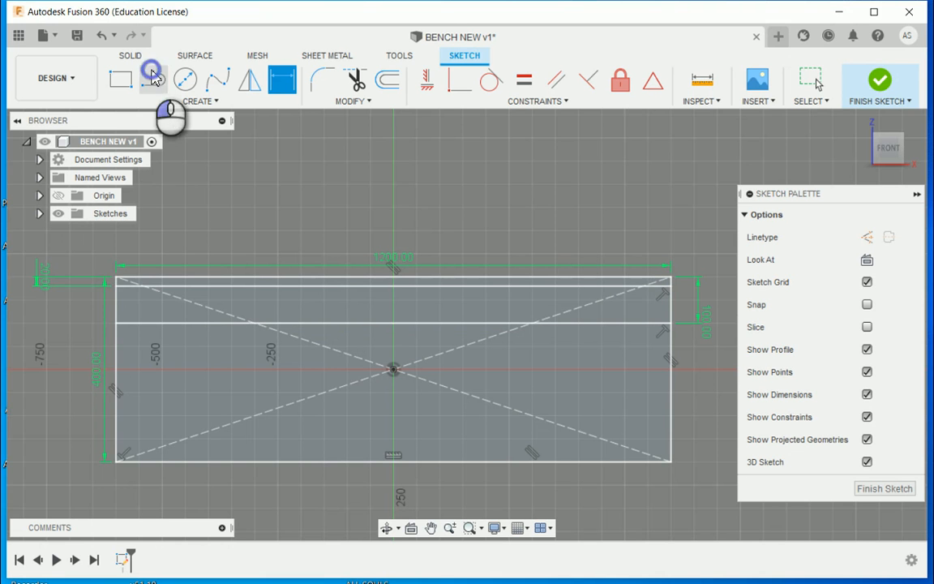
pyautogui.click(147, 277)
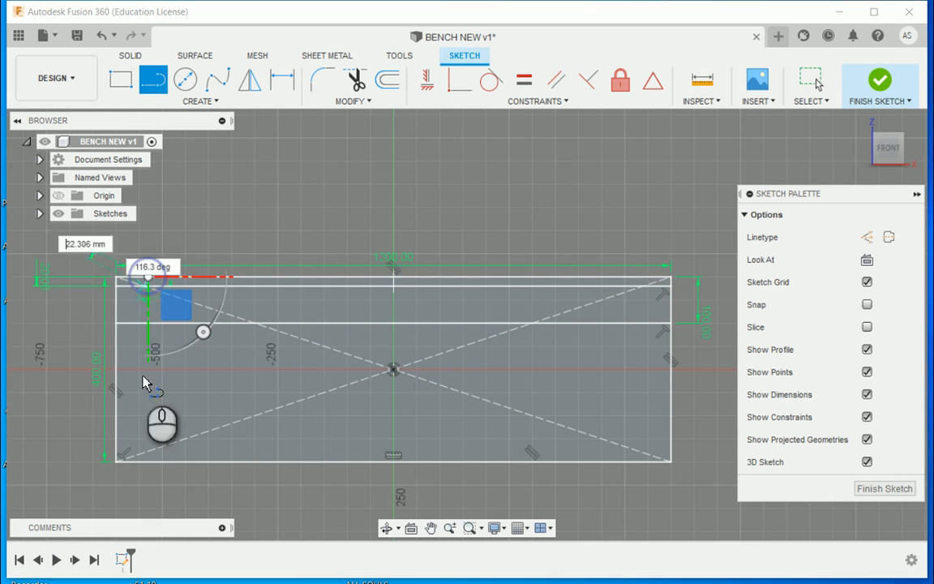
pyautogui.click(148, 462)
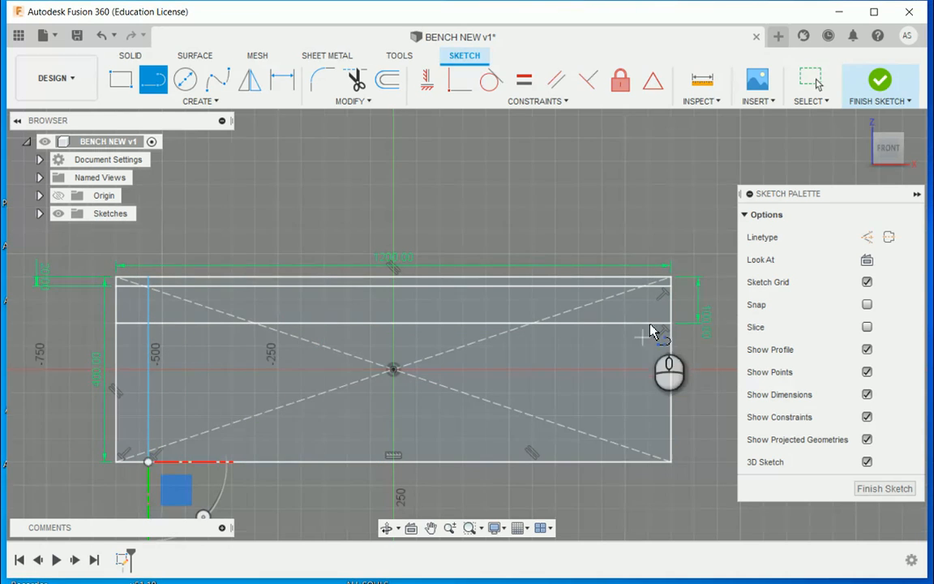
pyautogui.click(598, 278)
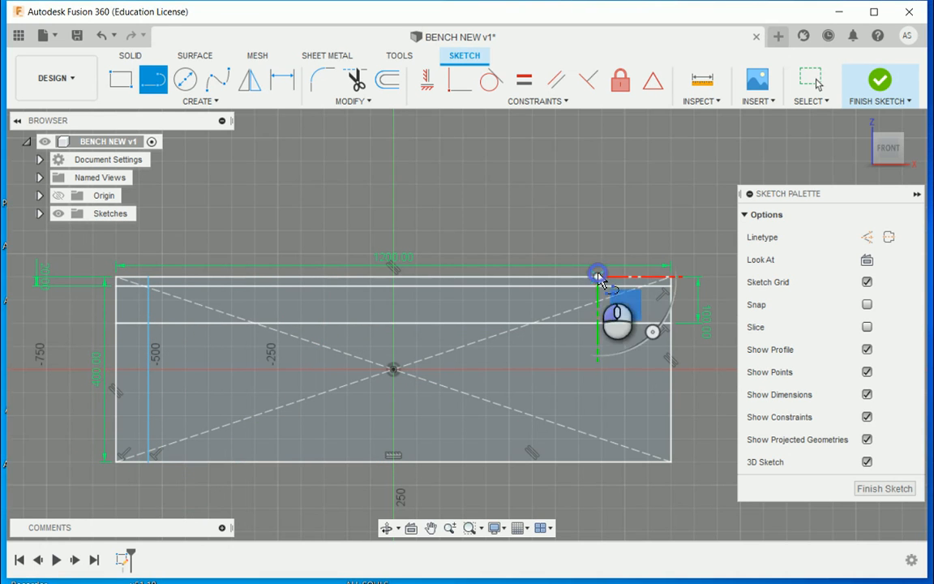
pyautogui.click(598, 461)
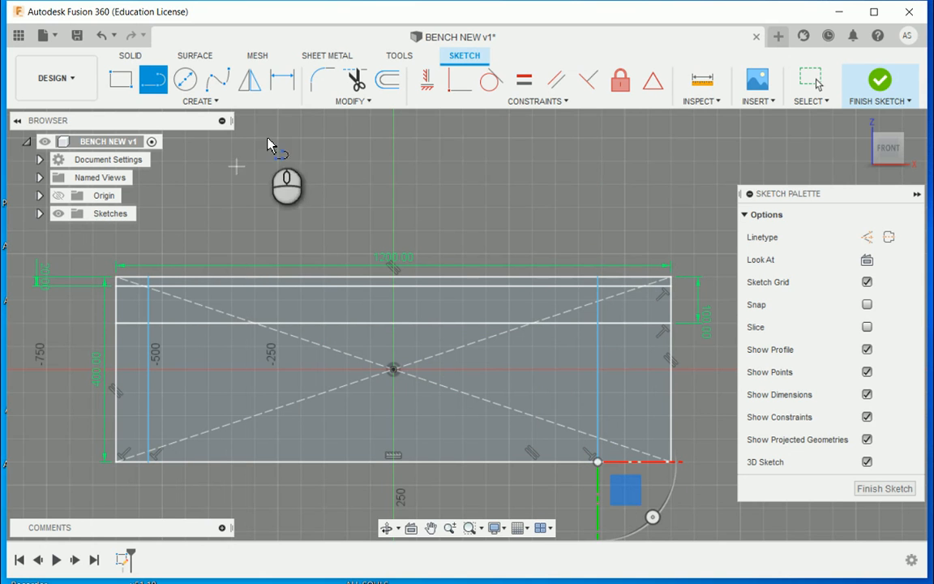
# Step: Dimension the left vertical line 75 mm from the rectangle's left edge
pyautogui.click(294, 91)
pyautogui.click(149, 443)
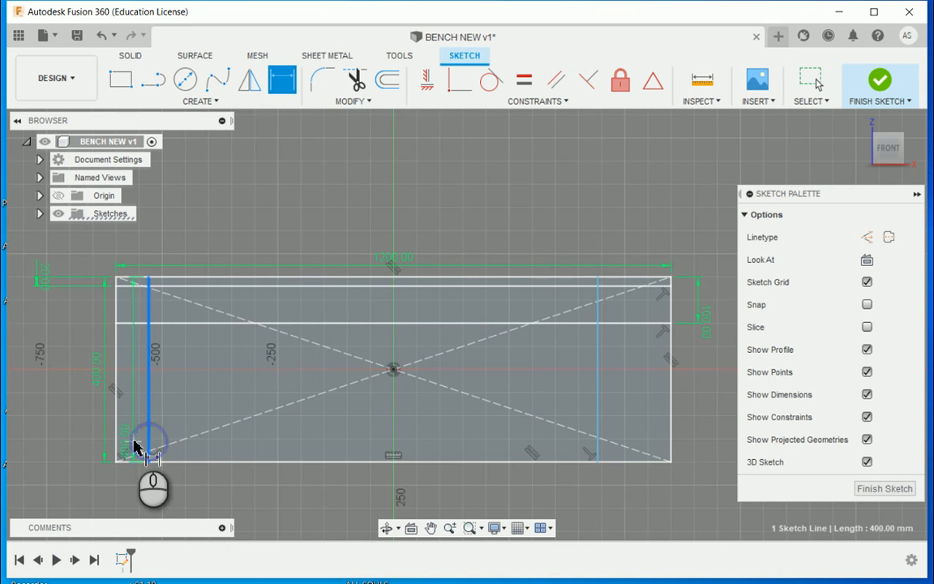
pyautogui.click(116, 452)
pyautogui.click(134, 493)
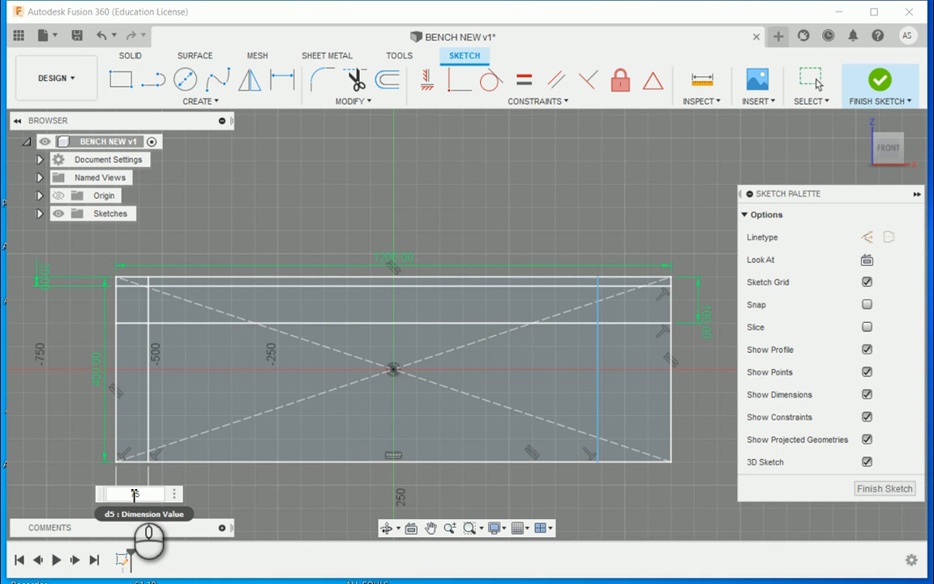
pyautogui.press('Return')
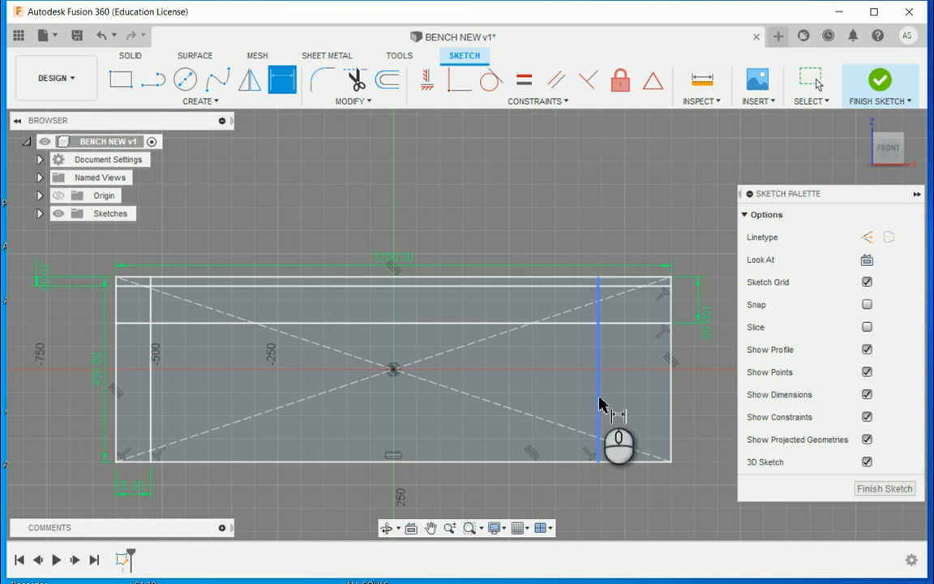
# Step: Dimension the right vertical line 75 mm from the rectangle's right edge
pyautogui.click(614, 401)
pyautogui.click(670, 430)
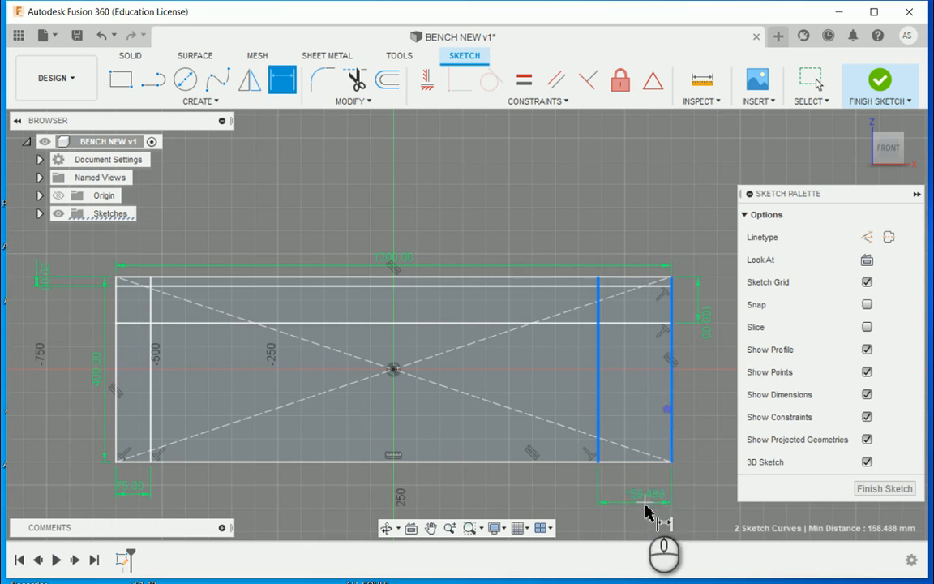
pyautogui.click(650, 507)
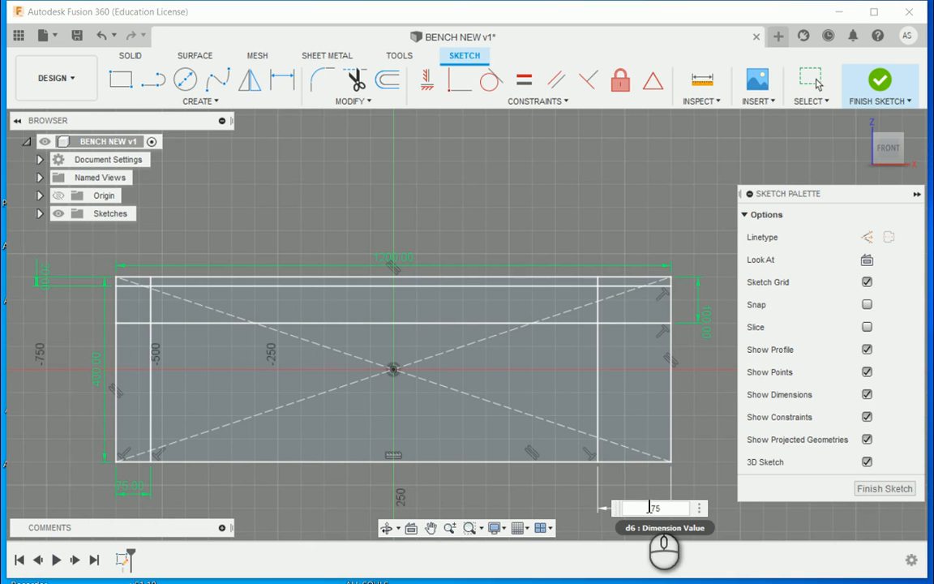
pyautogui.press('Return')
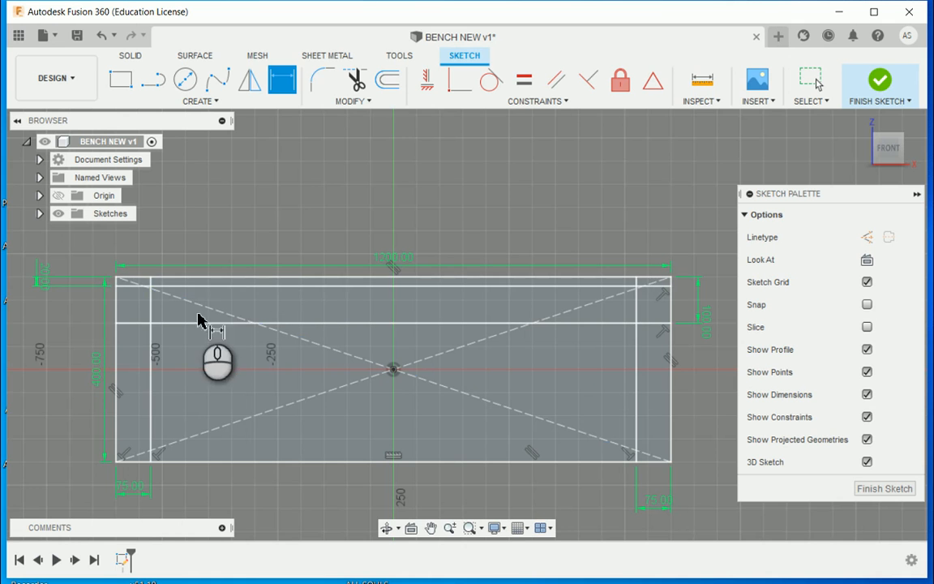
# Step: Offset the left vertical line 20 mm towards the centre of the rectangle
pyautogui.click(388, 79)
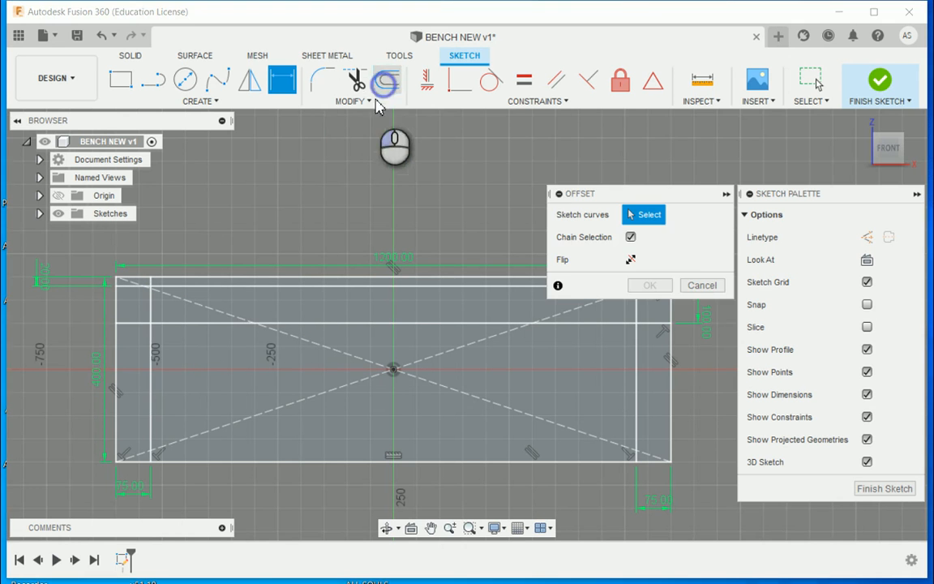
pyautogui.click(152, 414)
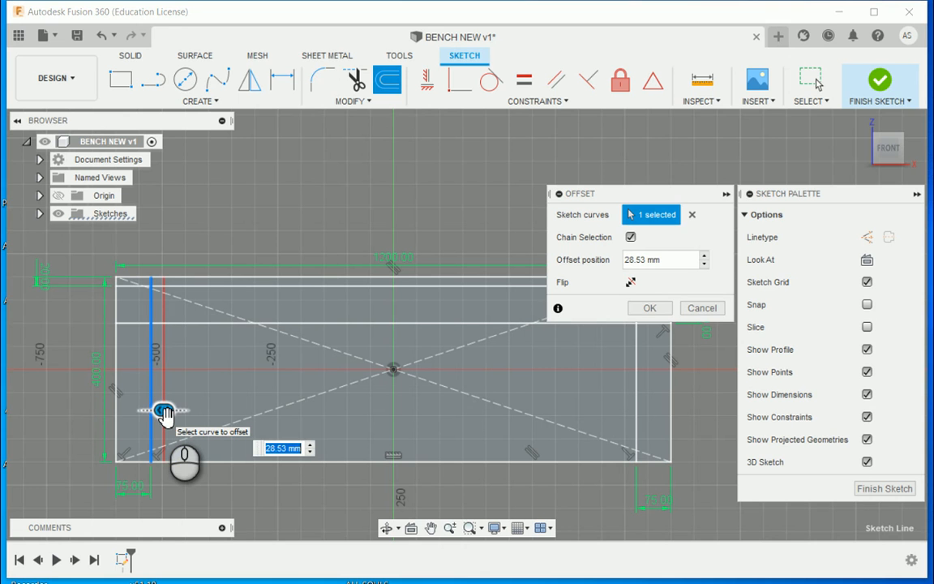
pyautogui.write('20')
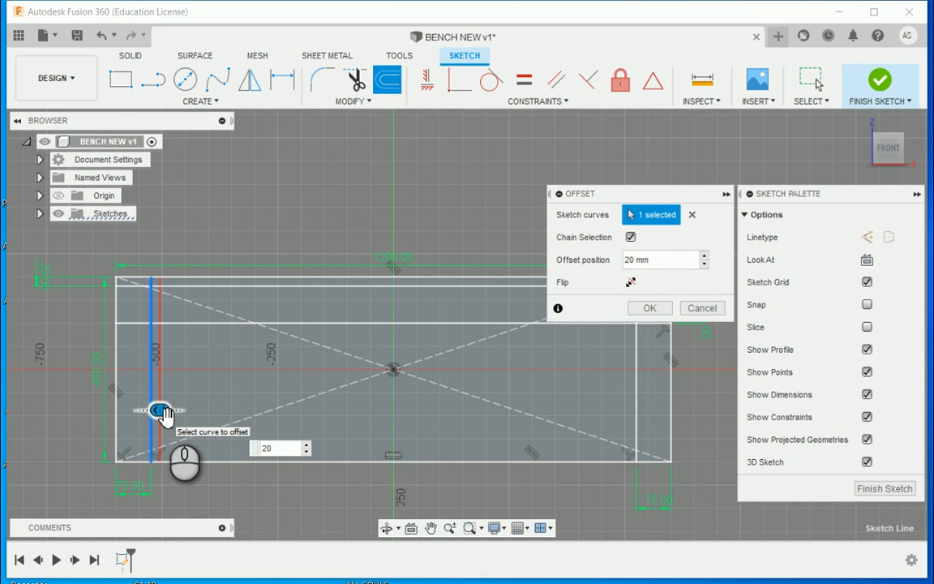
pyautogui.press('Return')
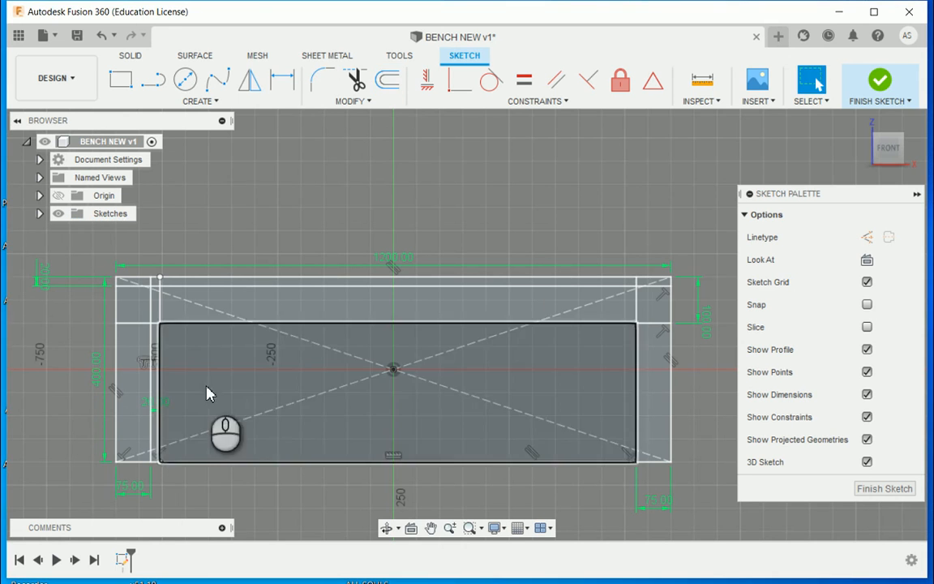
# Step: Offset the right vertical line by -20 mm, towards the centre of the rectangle
pyautogui.click(637, 406)
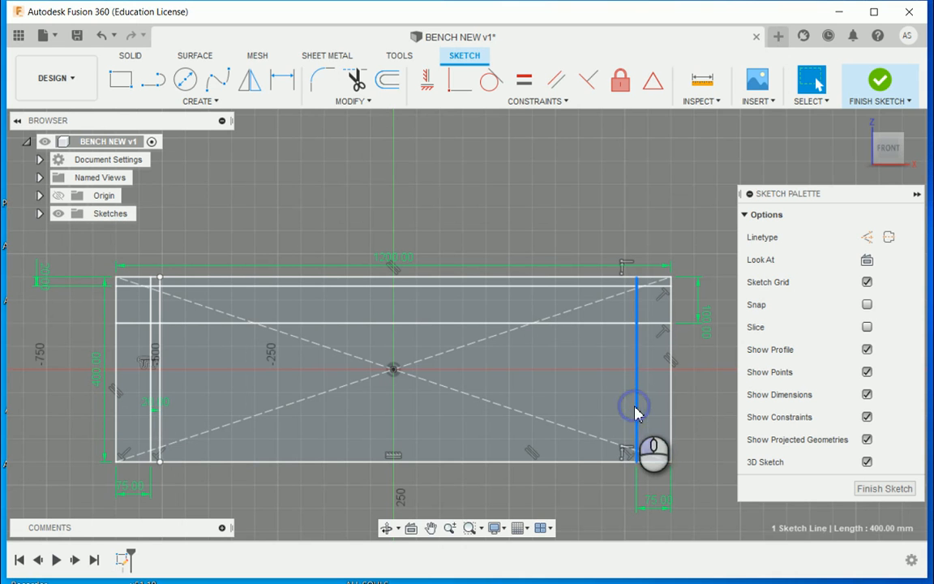
pyautogui.click(388, 80)
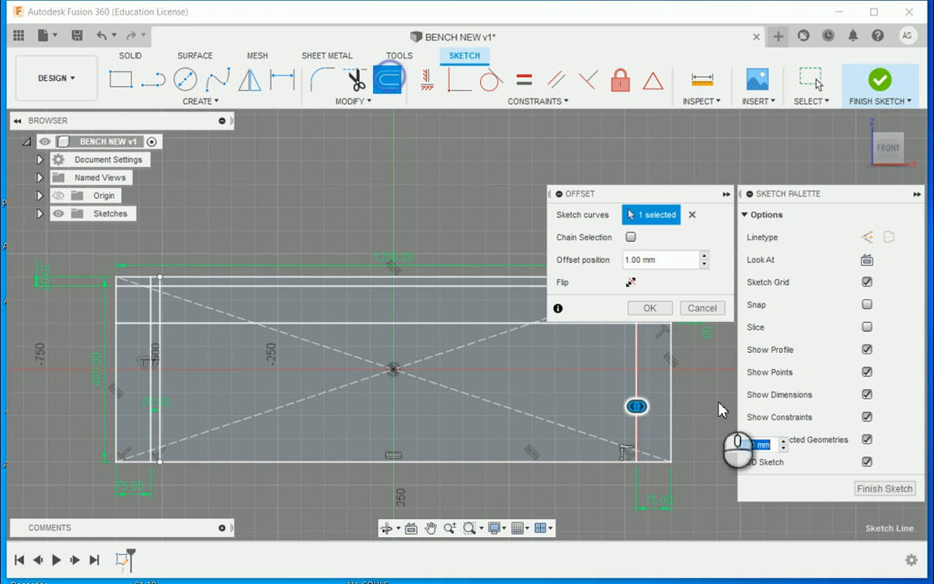
pyautogui.moveTo(618, 420); pyautogui.dragTo(619, 419)
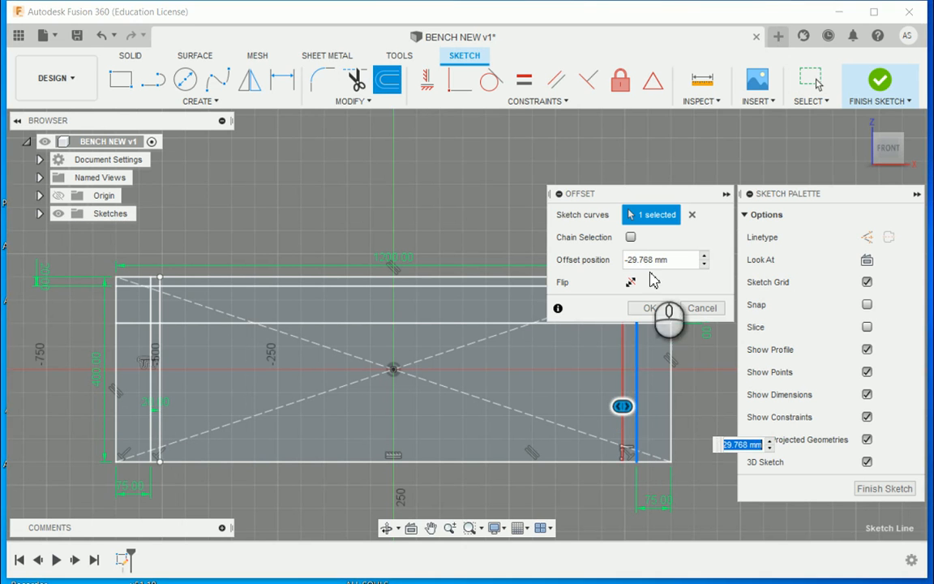
pyautogui.click(633, 261)
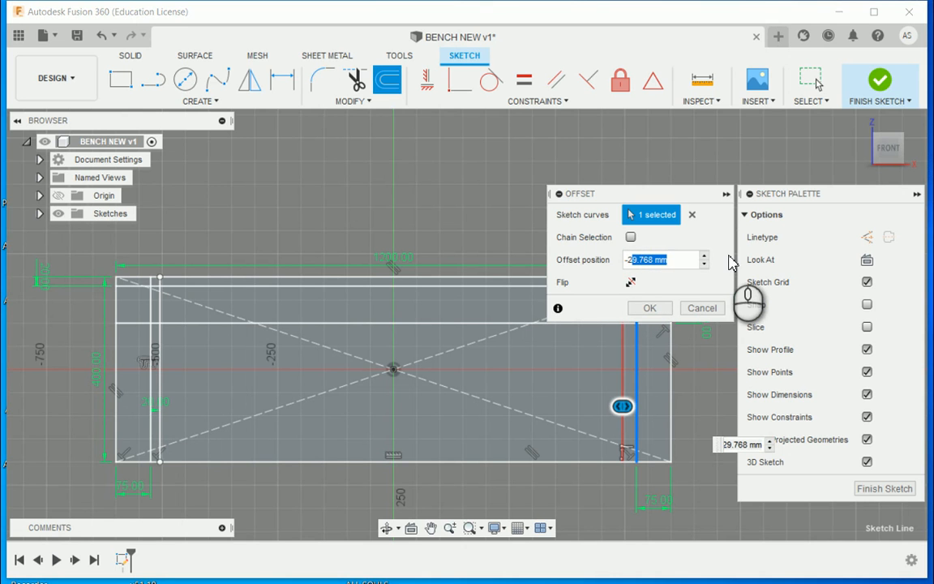
pyautogui.write('-20')
pyautogui.press('Return')
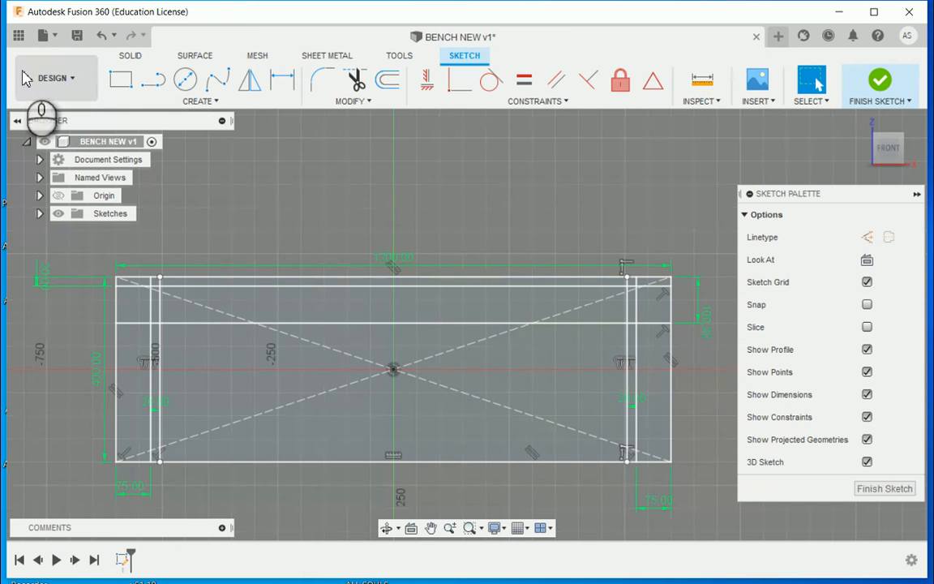
# Step: Draw a diagonal at each end, joining the outer vertical line's crossing with the lower horizontal to the upper horizontal's outer end
pyautogui.click(153, 80)
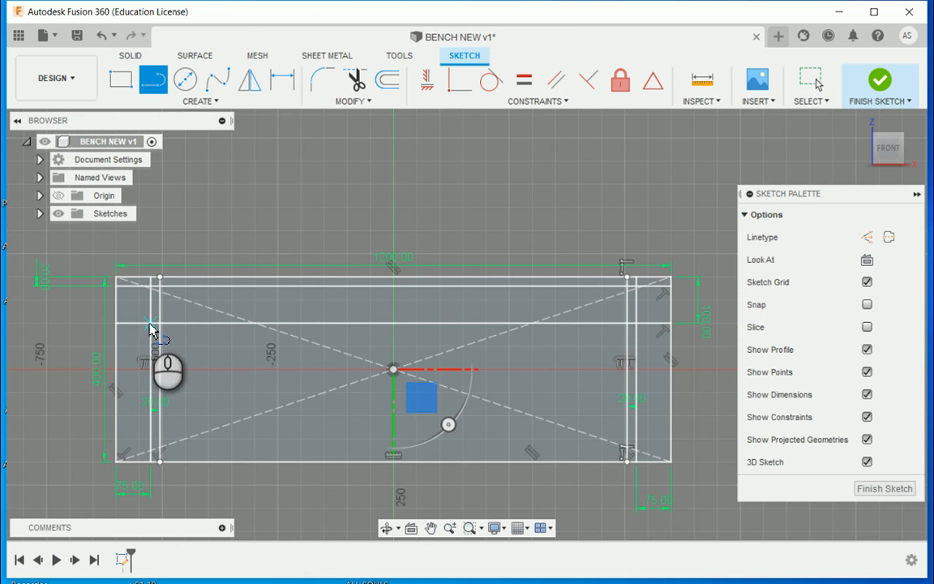
pyautogui.click(150, 322)
pyautogui.click(117, 285)
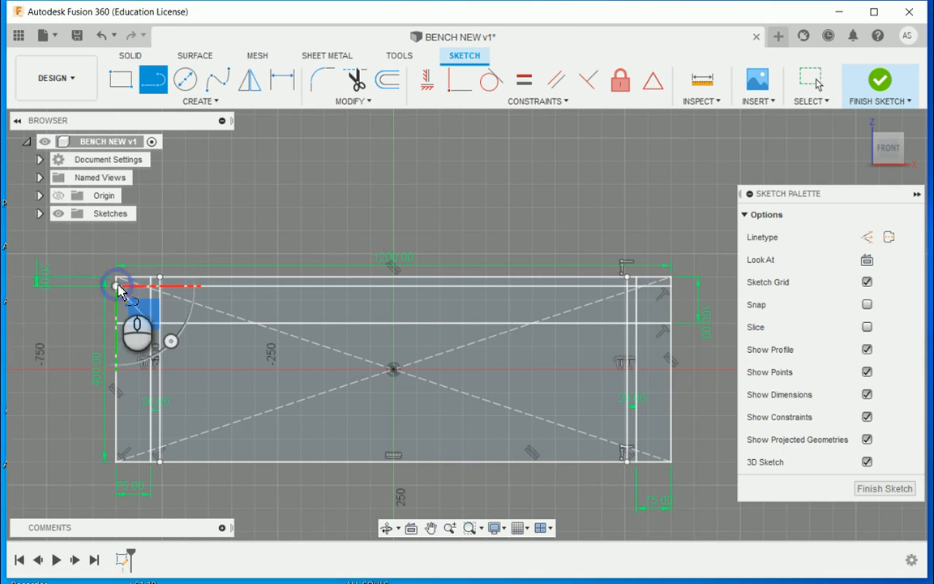
pyautogui.click(638, 323)
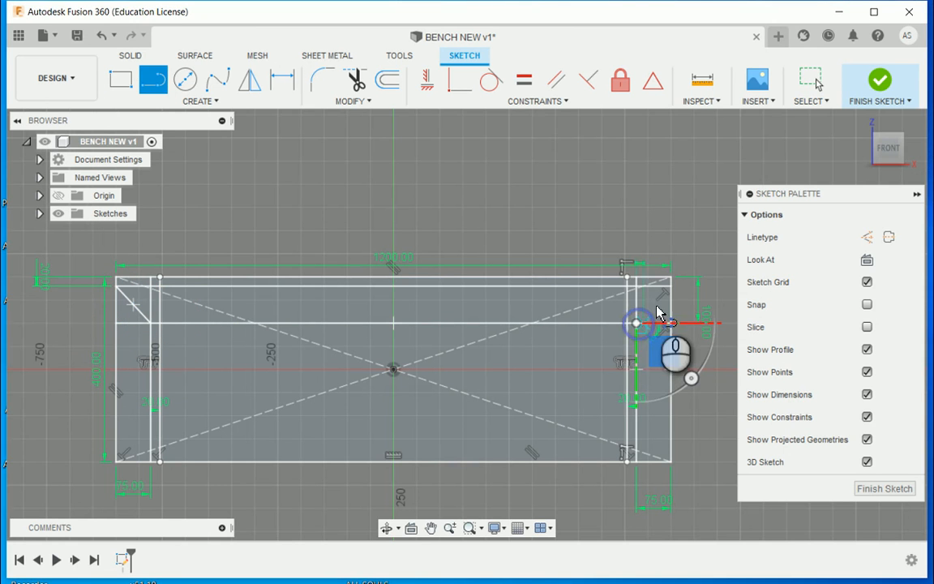
pyautogui.click(672, 285)
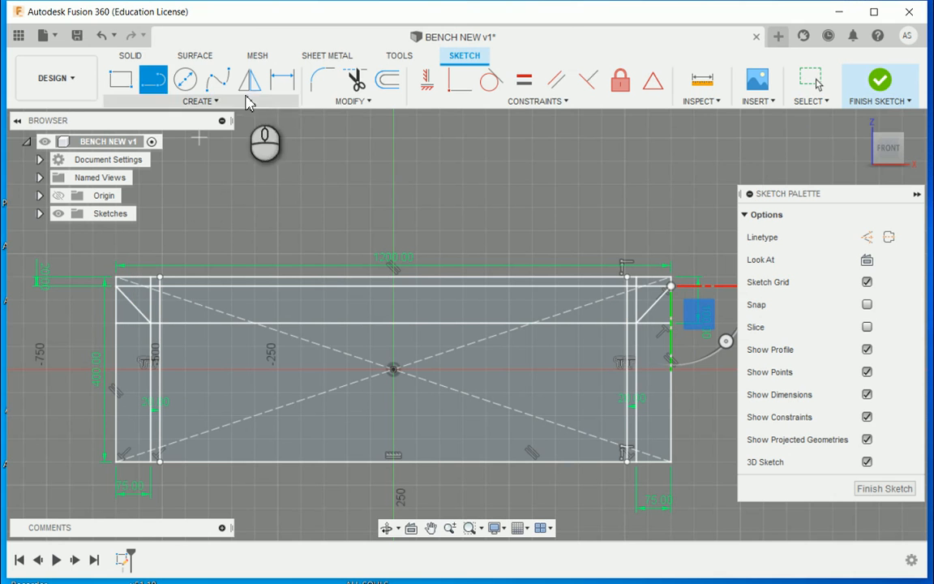
# Step: Trim both left leg lines between the rectangle's top edge and the lower horizontal line
pyautogui.click(363, 79)
pyautogui.scroll(5, 162, 292)
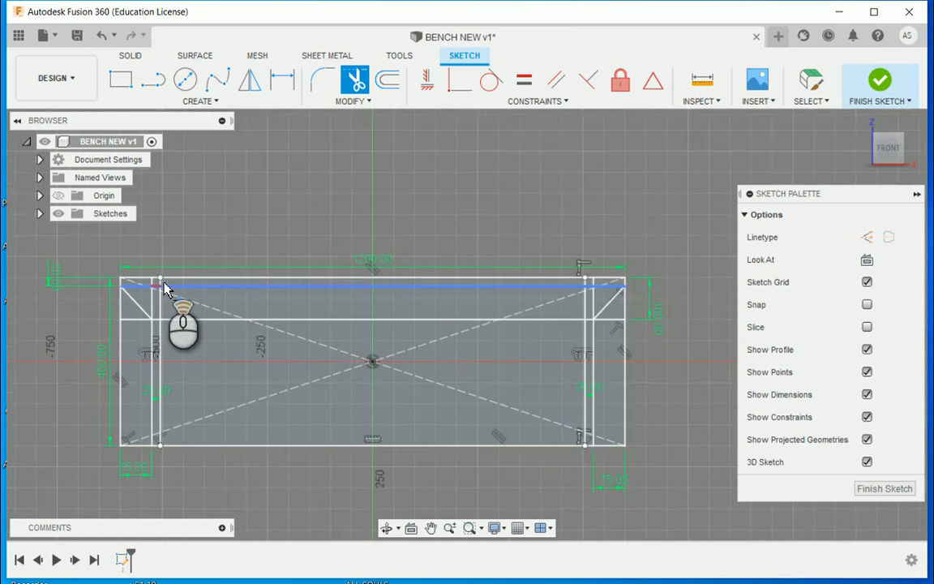
pyautogui.scroll(3, 157, 292)
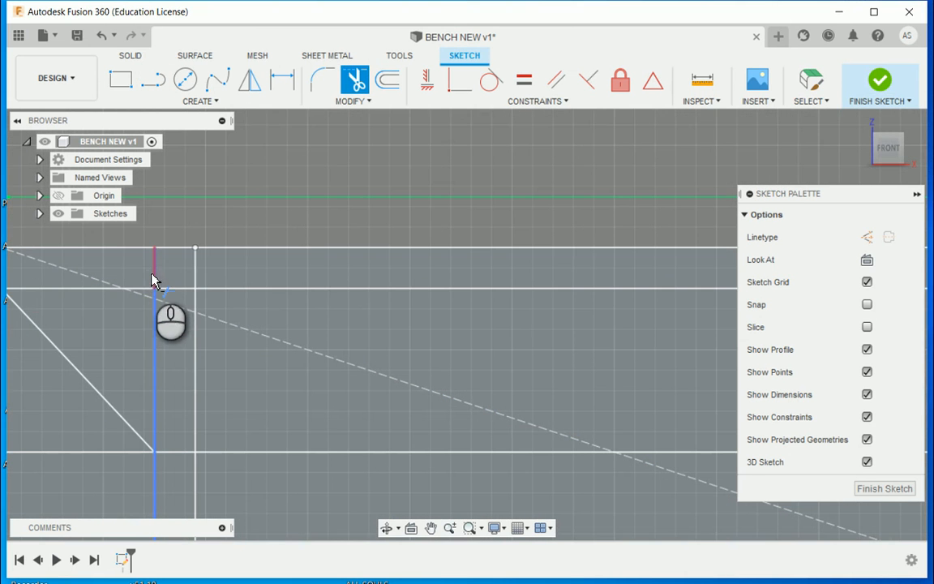
pyautogui.click(151, 270)
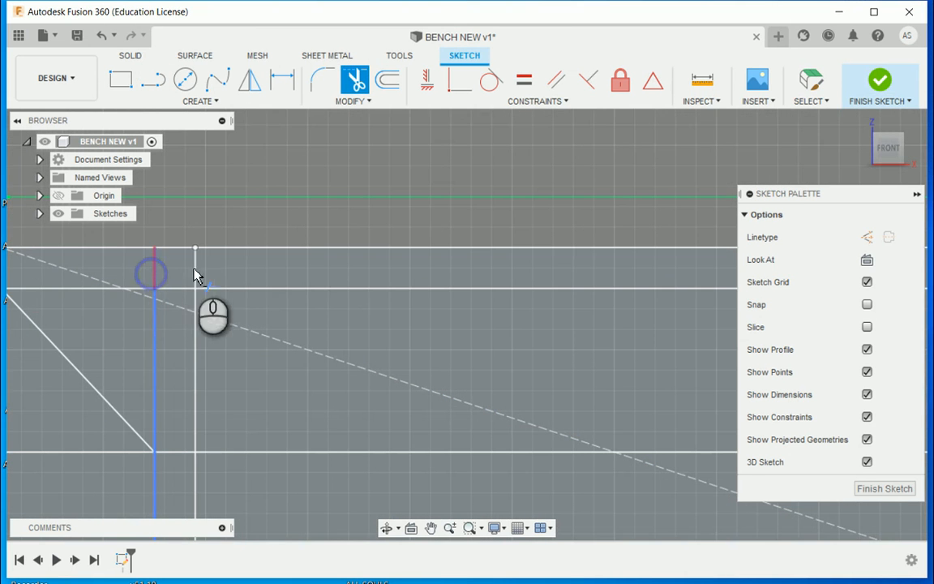
pyautogui.click(156, 293)
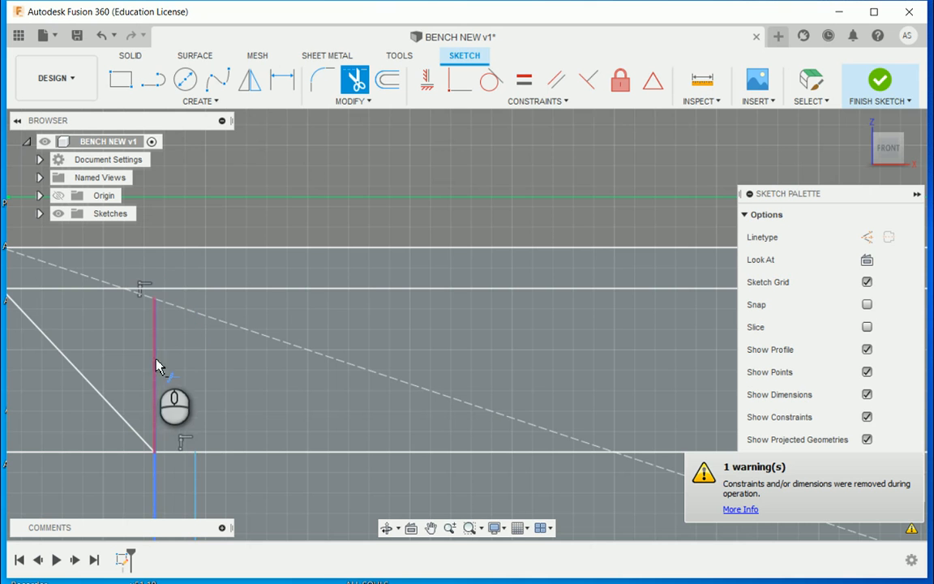
pyautogui.scroll(-5, 162, 373)
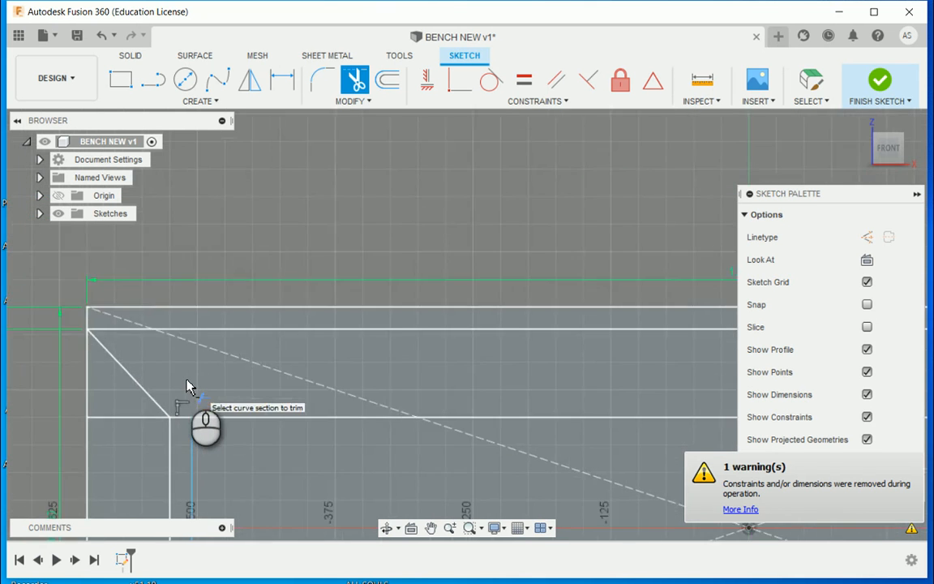
pyautogui.scroll(-5, 245, 372)
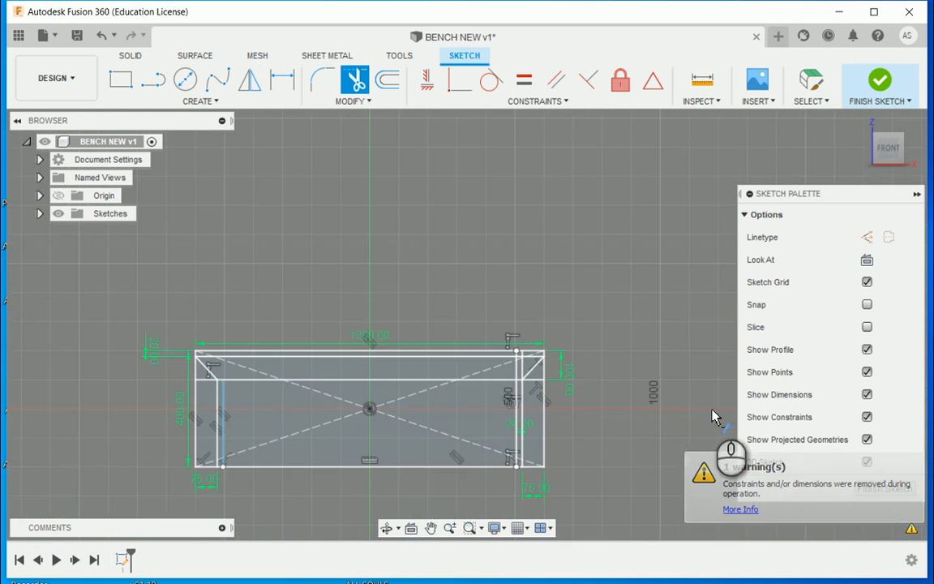
# Step: Trim both right leg lines between the rectangle's top edge and the lower horizontal line
pyautogui.scroll(6, 507, 360)
pyautogui.scroll(3, 464, 328)
pyautogui.click(458, 319)
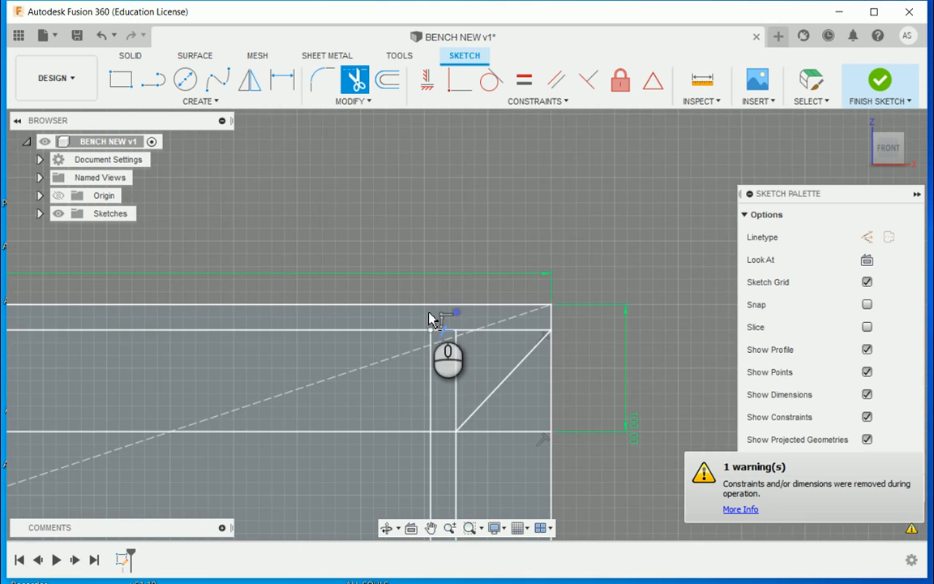
pyautogui.scroll(3, 431, 340)
pyautogui.click(432, 335)
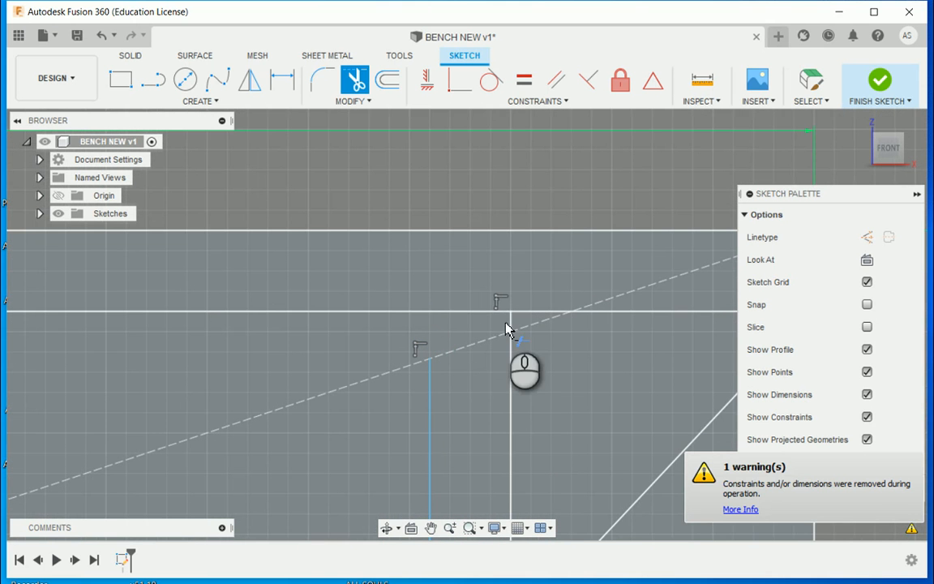
pyautogui.click(509, 325)
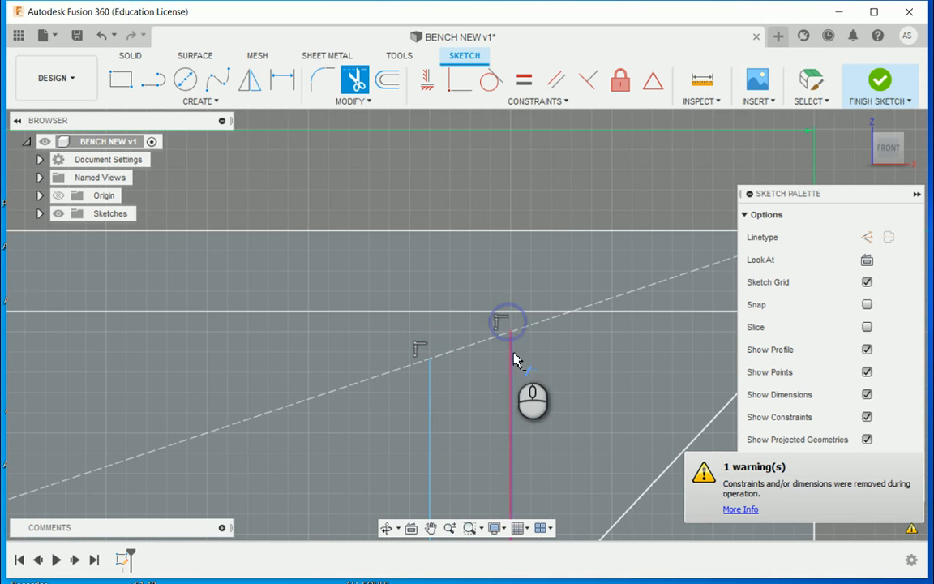
pyautogui.click(508, 396)
pyautogui.scroll(-6, 434, 456)
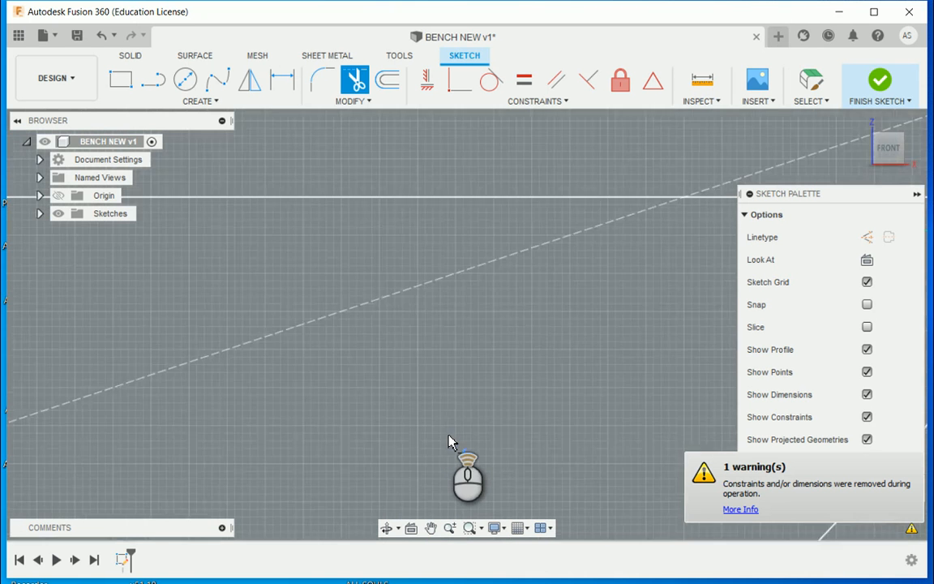
pyautogui.scroll(-5, 501, 401)
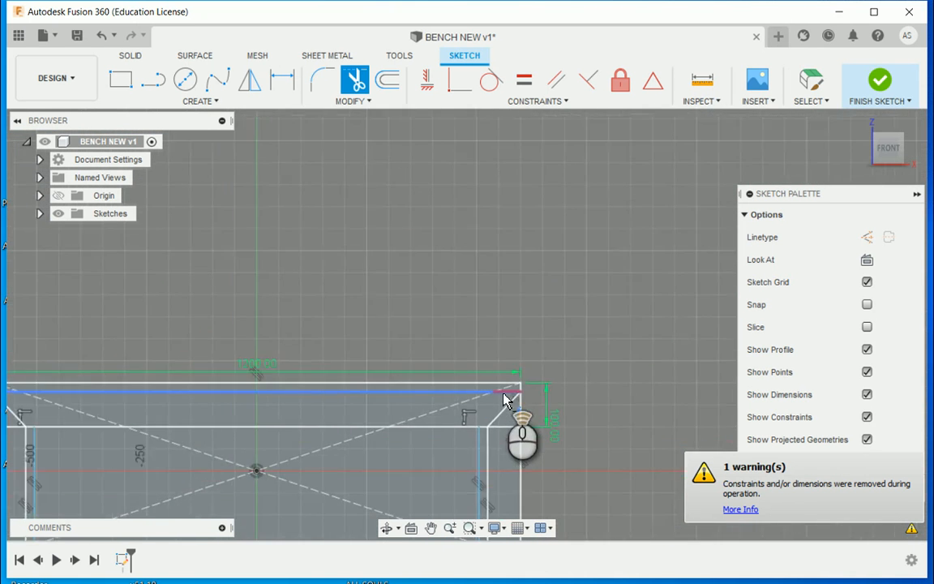
# Step: Trim the leftover lines outside the left leg and diagonal, plus the rectangle's bottom edge between the two legs
pyautogui.scroll(4, 354, 475)
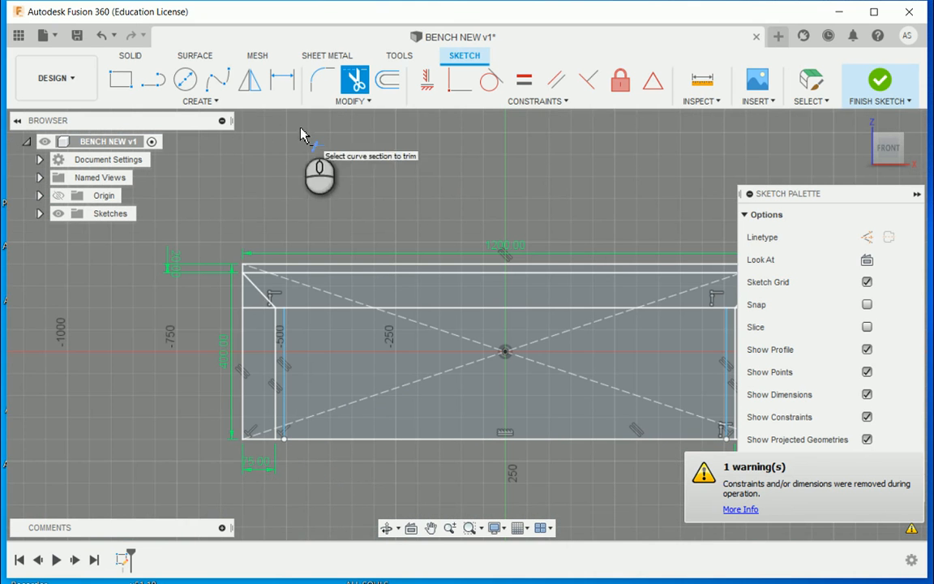
pyautogui.click(260, 444)
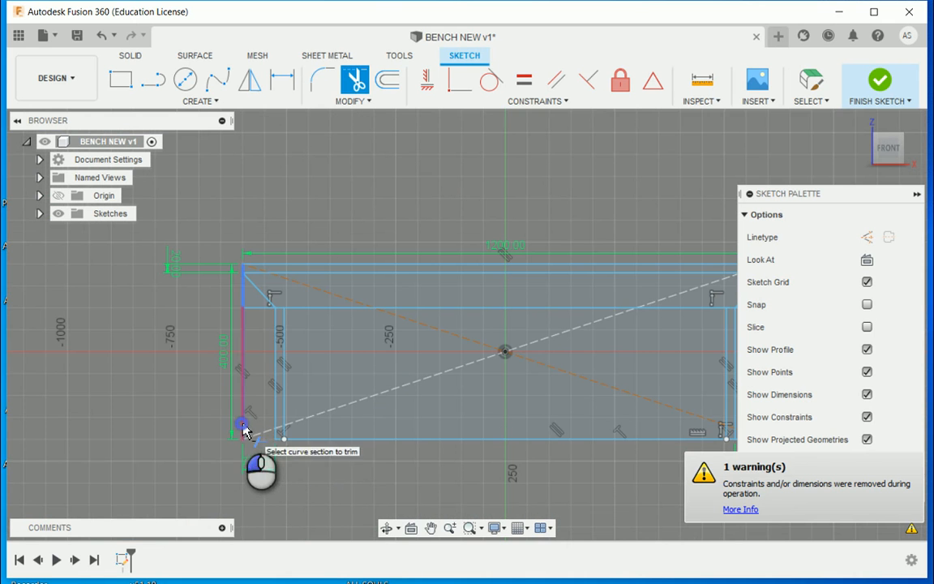
pyautogui.click(244, 428)
pyautogui.click(254, 307)
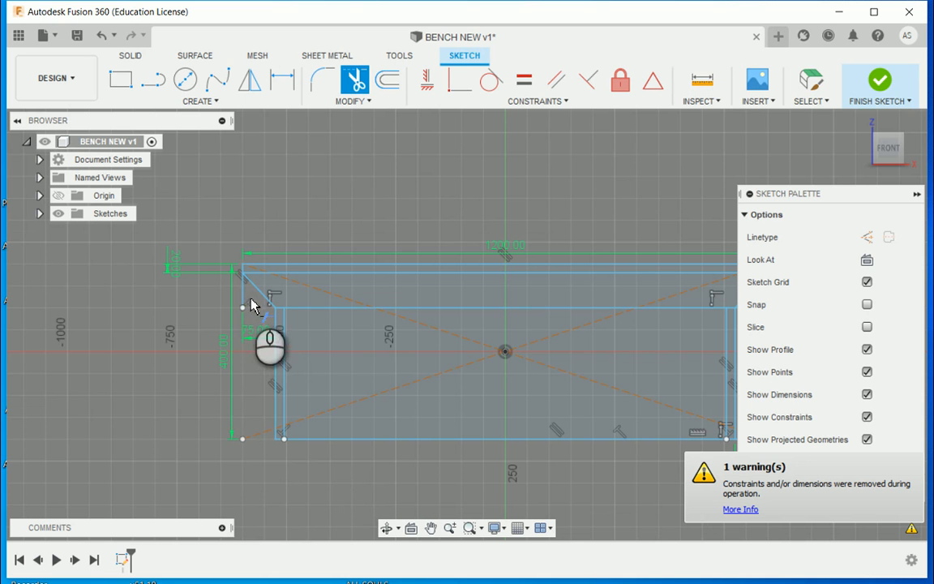
pyautogui.click(344, 440)
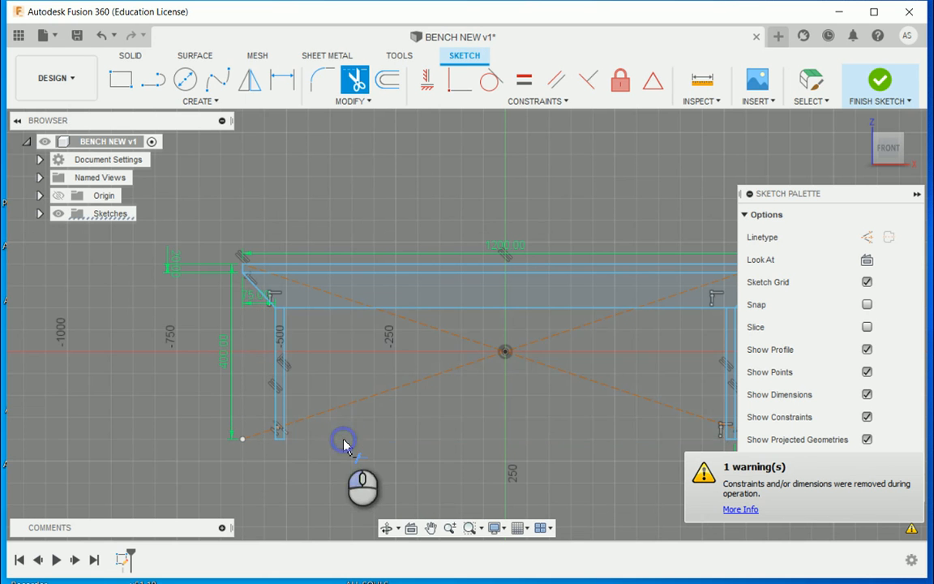
# Step: Trim the rectangle's bottom and side lines outside the right leg, and the leftover corner lines outside the right diagonal
pyautogui.scroll(2, 345, 407)
pyautogui.scroll(-5, 324, 406)
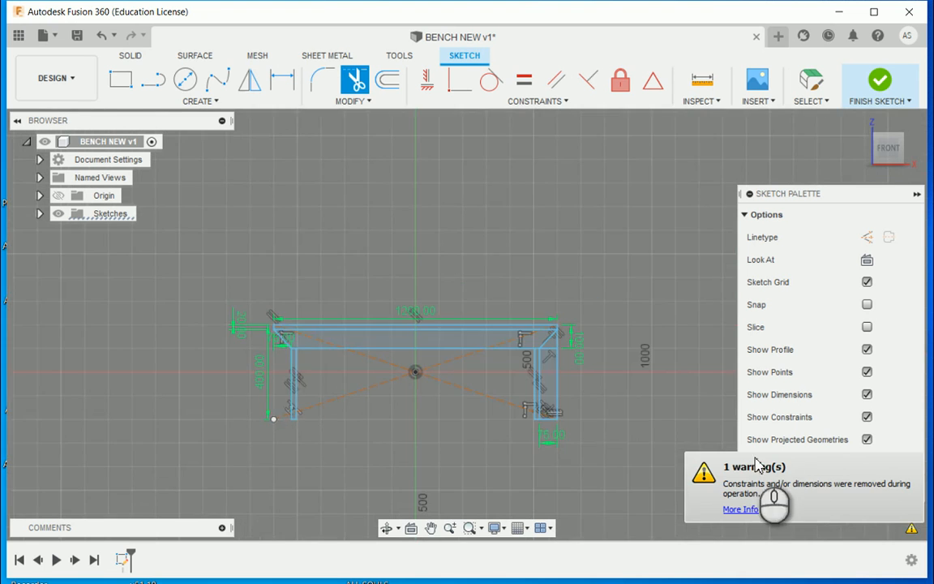
pyautogui.scroll(5, 503, 412)
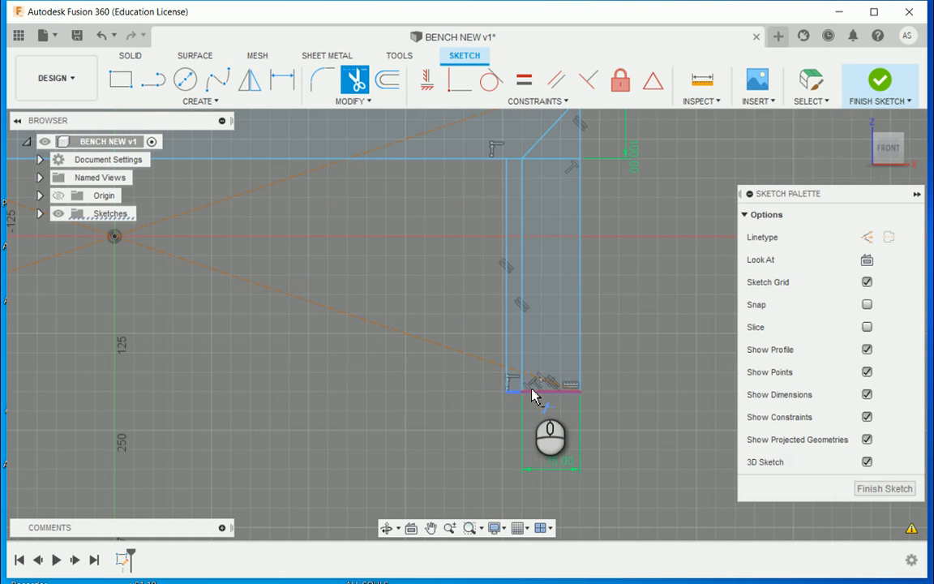
pyautogui.click(533, 391)
pyautogui.click(583, 368)
pyautogui.scroll(2, 585, 369)
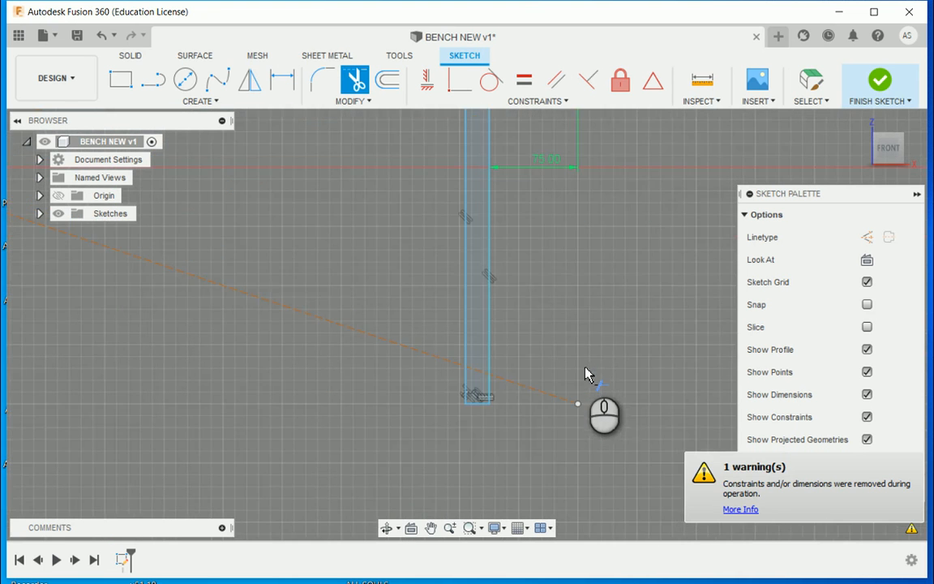
pyautogui.scroll(-3, 617, 144)
pyautogui.moveTo(619, 144); pyautogui.dragTo(557, 368, button='middle')
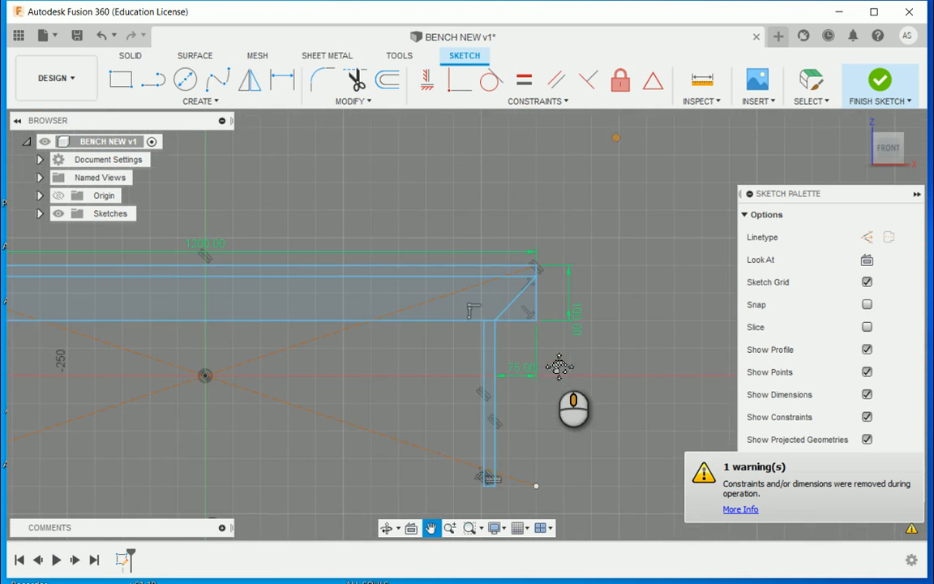
pyautogui.click(523, 329)
pyautogui.click(537, 307)
pyautogui.scroll(2, 559, 323)
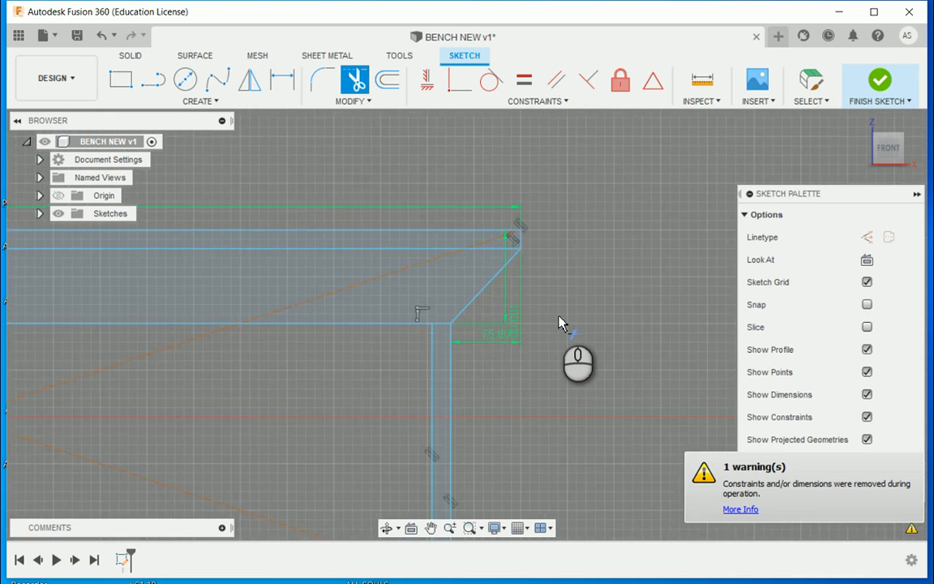
# Step: Open and dismiss the warning about removed constraints, and finish the bench sketch
pyautogui.scroll(-3, 558, 324)
pyautogui.scroll(-2, 559, 324)
pyautogui.scroll(-1, 647, 215)
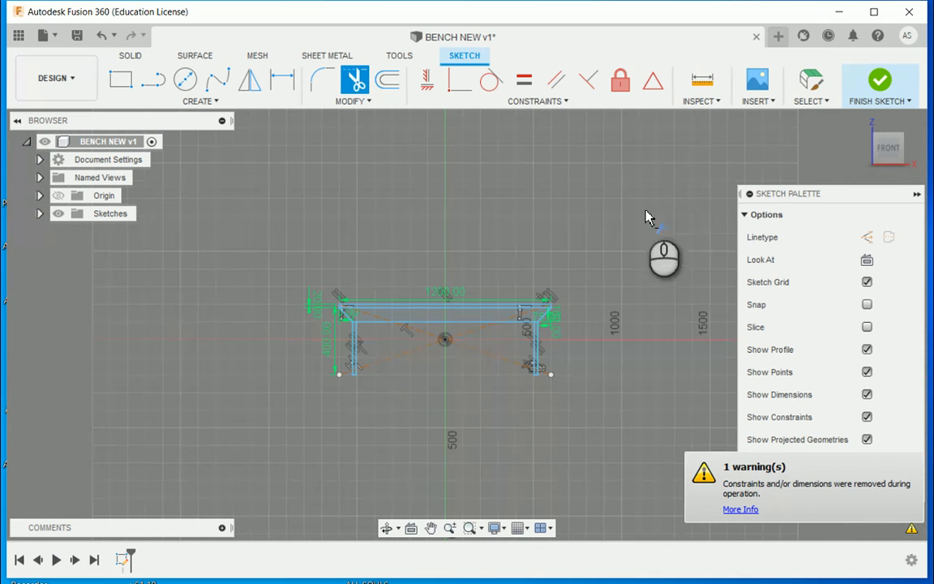
pyautogui.click(911, 528)
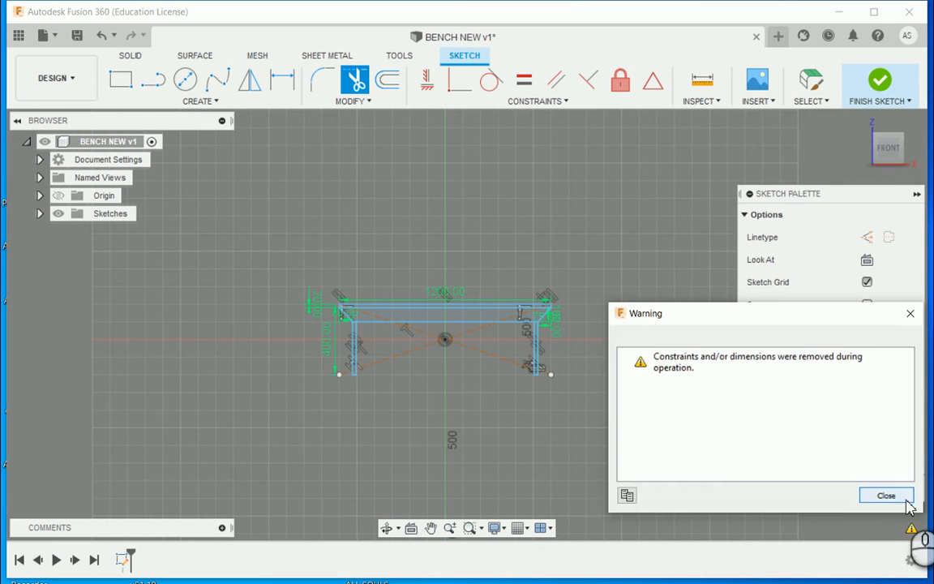
pyautogui.click(888, 497)
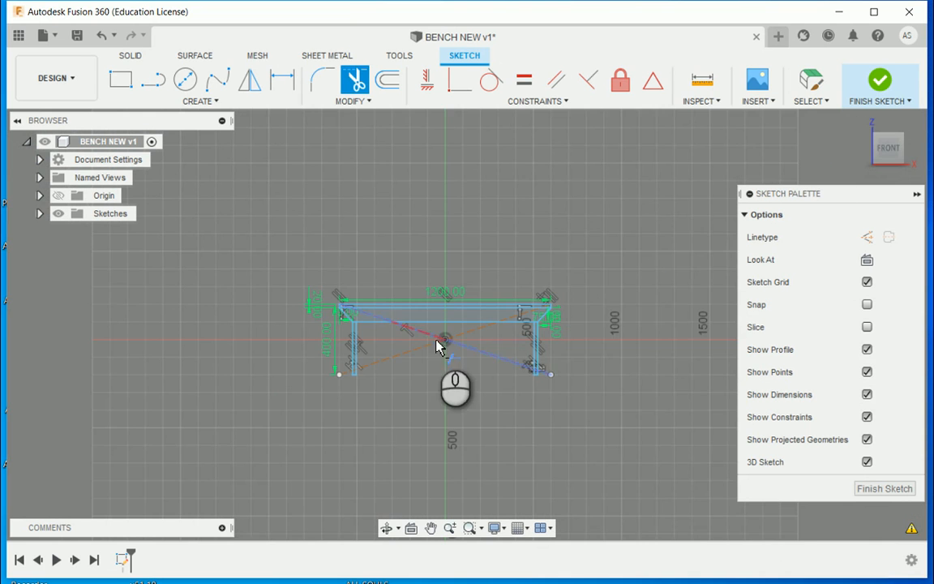
pyautogui.scroll(5, 436, 347)
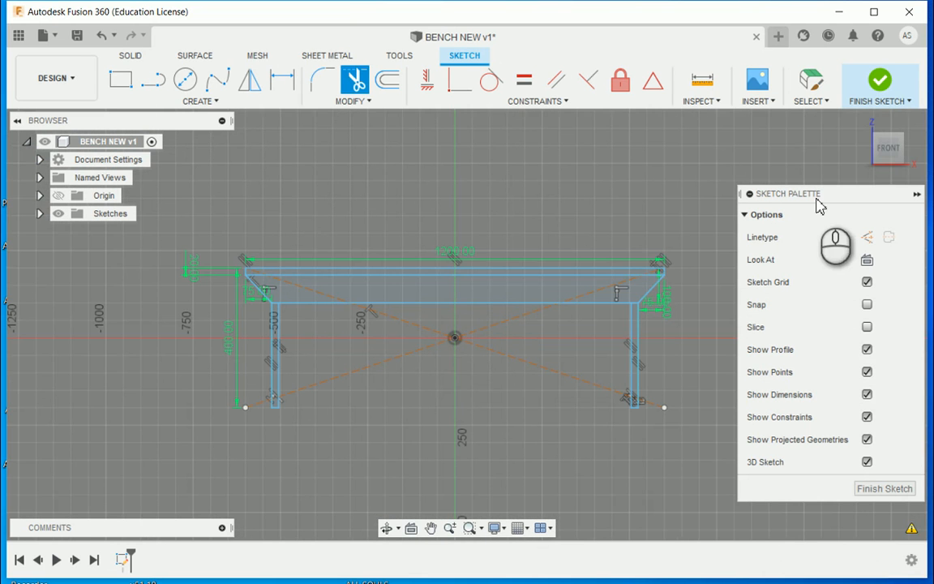
pyautogui.click(880, 81)
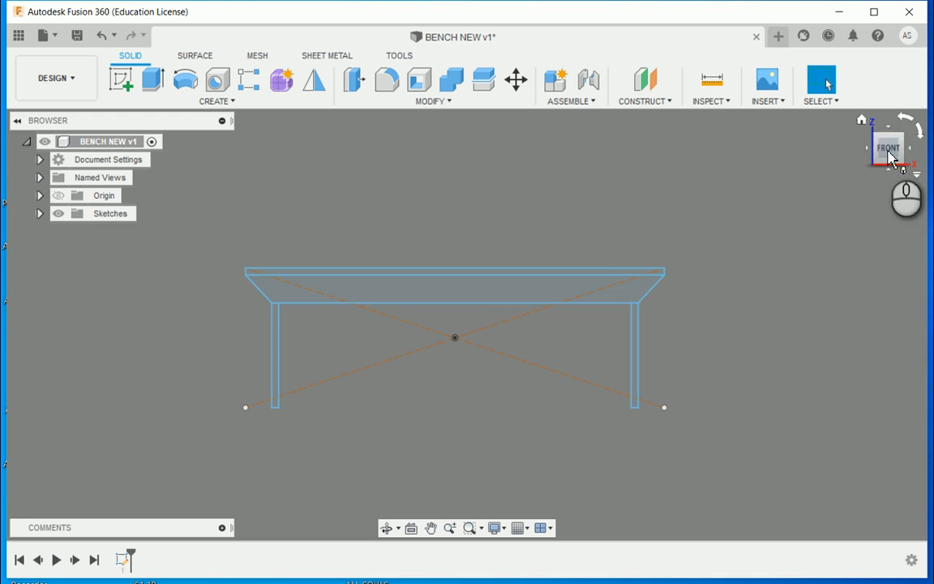
# Step: Extrude the thin bench-top profile 300 mm to one side as a new component
pyautogui.moveTo(890, 154); pyautogui.dragTo(854, 180)
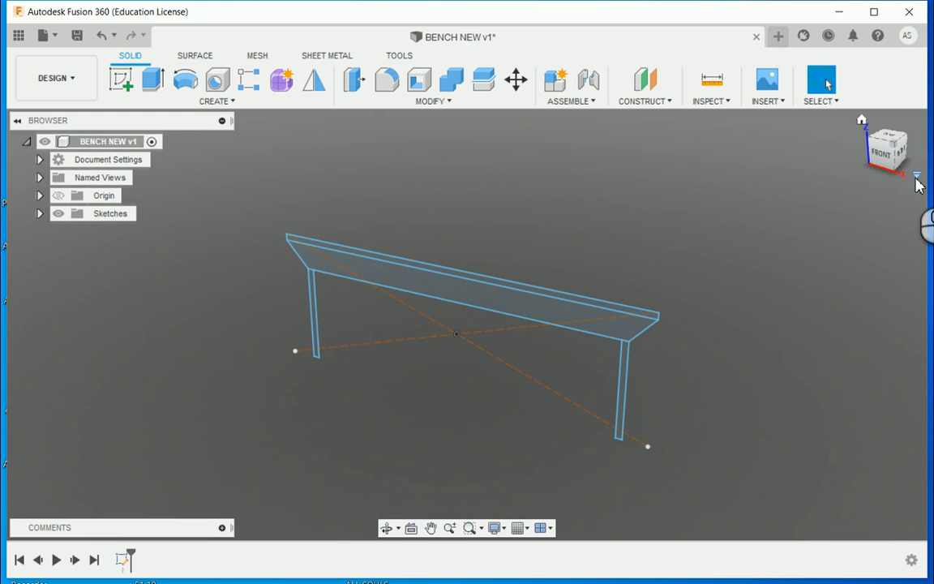
pyautogui.click(916, 176)
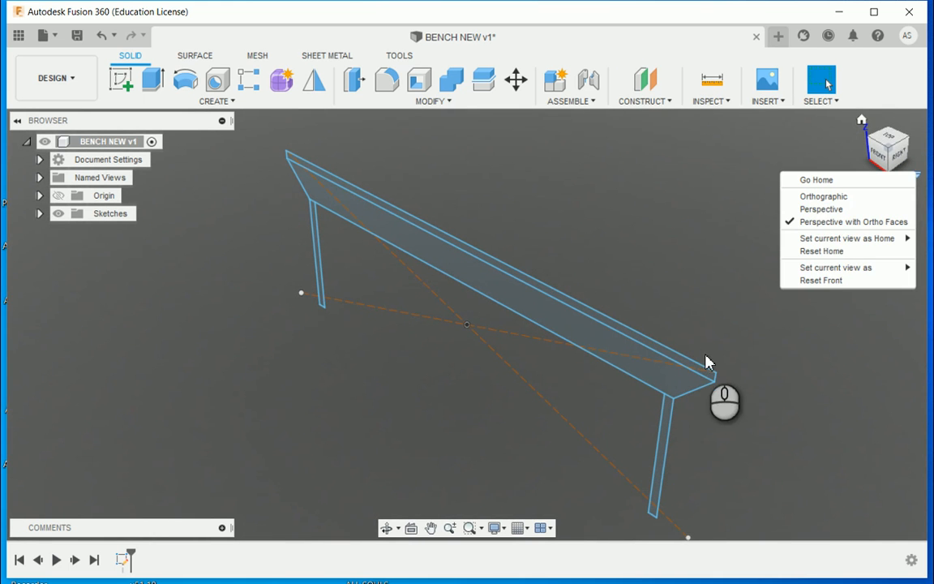
pyautogui.scroll(4, 661, 324)
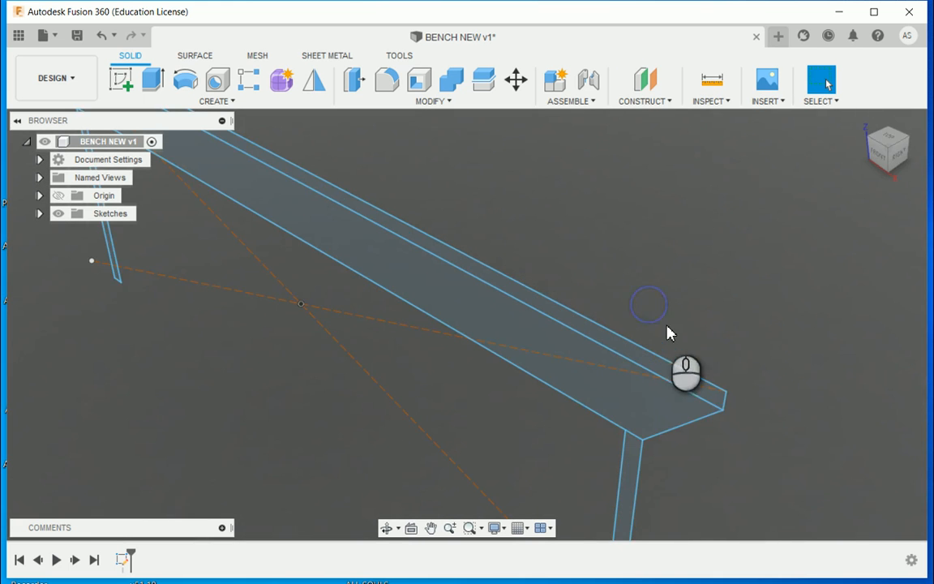
pyautogui.click(653, 379)
pyautogui.scroll(-4, 653, 379)
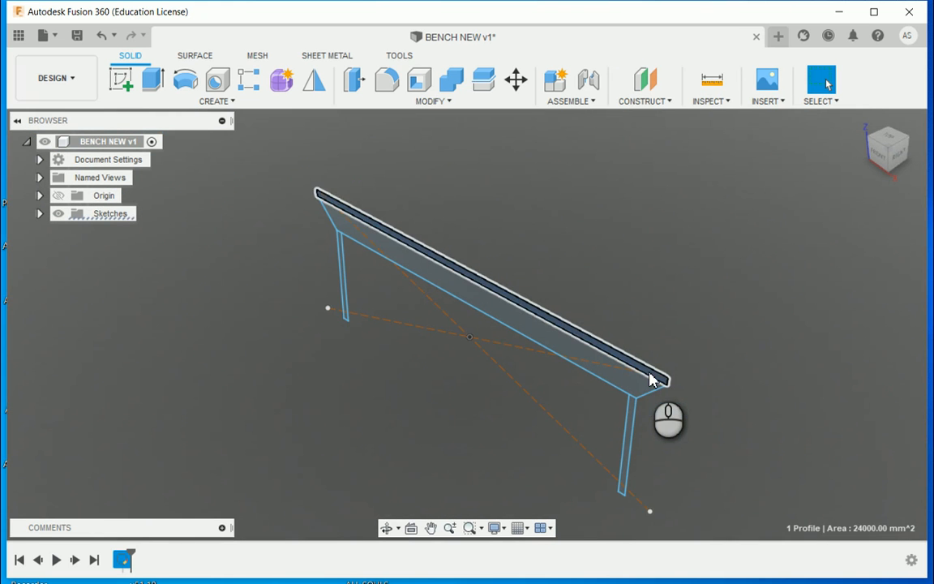
pyautogui.click(154, 81)
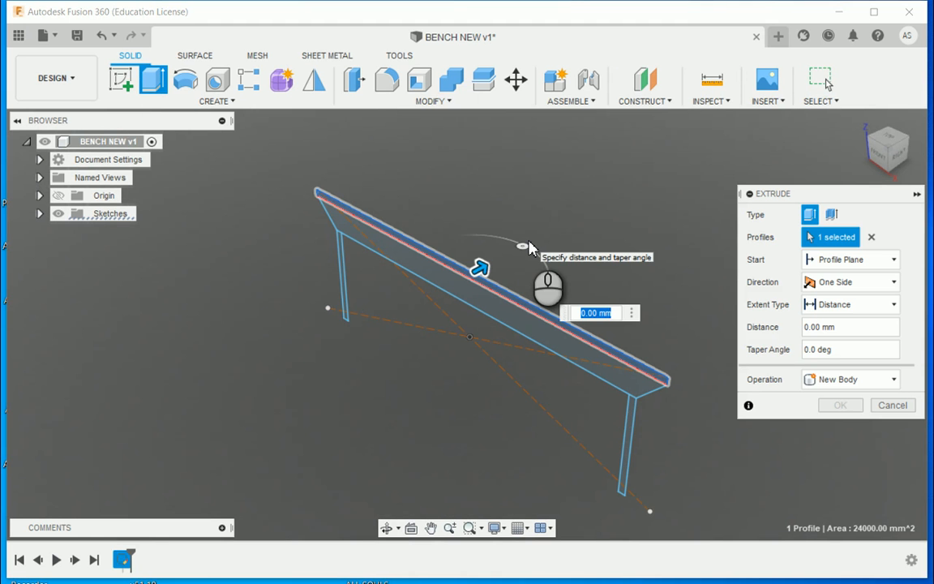
pyautogui.moveTo(492, 266); pyautogui.dragTo(558, 224)
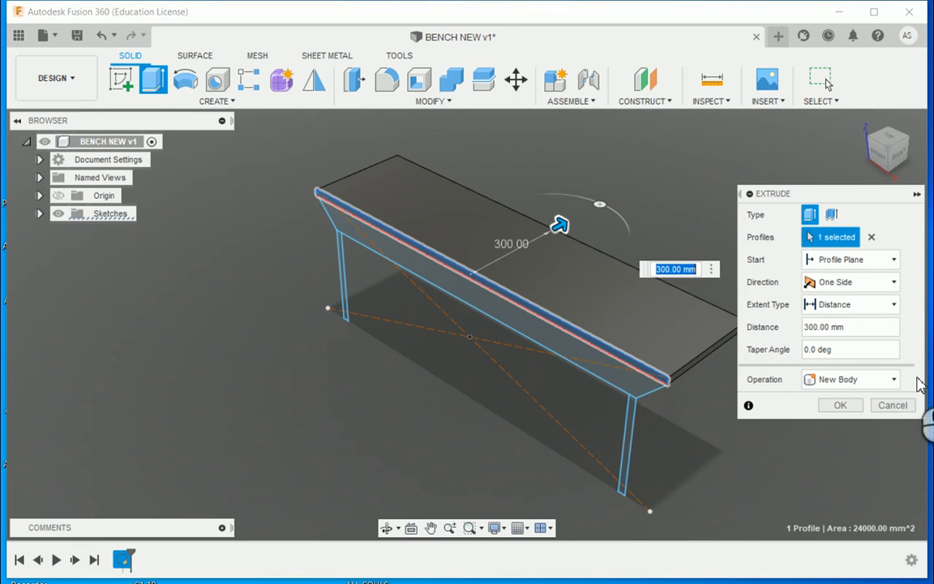
pyautogui.click(867, 380)
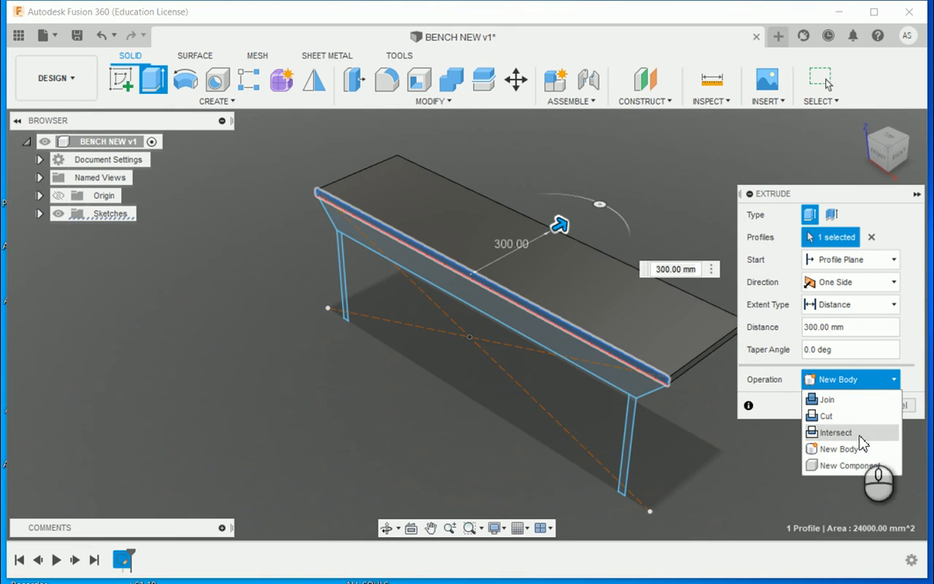
pyautogui.click(858, 467)
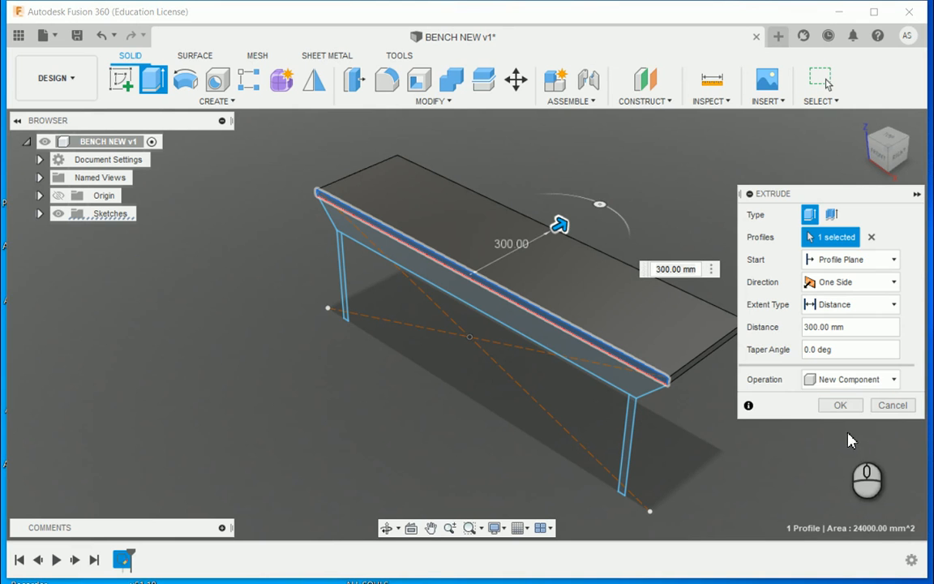
pyautogui.click(841, 405)
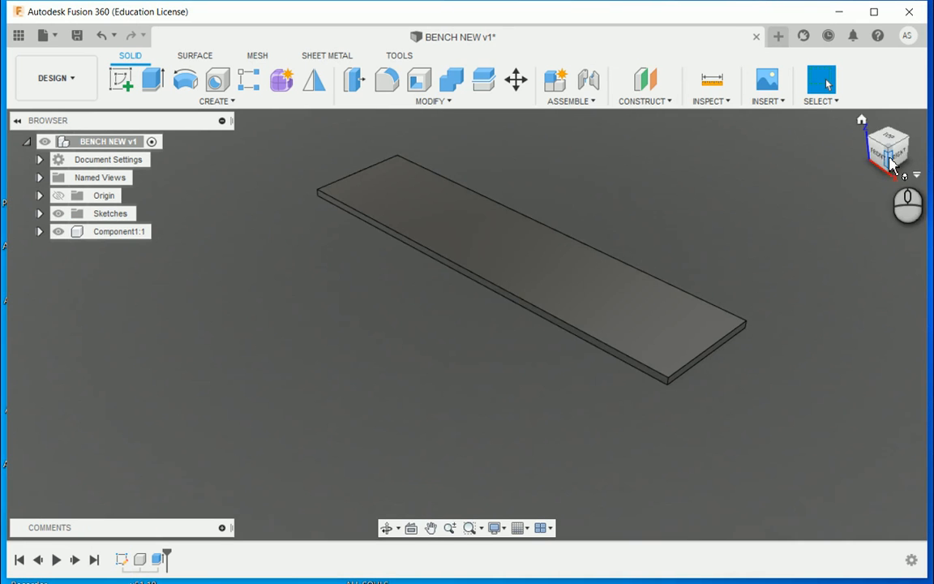
# Step: Rename the extruded bench-top component as TOP
pyautogui.moveTo(890, 162)
pyautogui.mouseDown()
pyautogui.moveTo(907, 150)
pyautogui.moveTo(901, 142)
pyautogui.mouseUp()
pyautogui.doubleClick(129, 234)
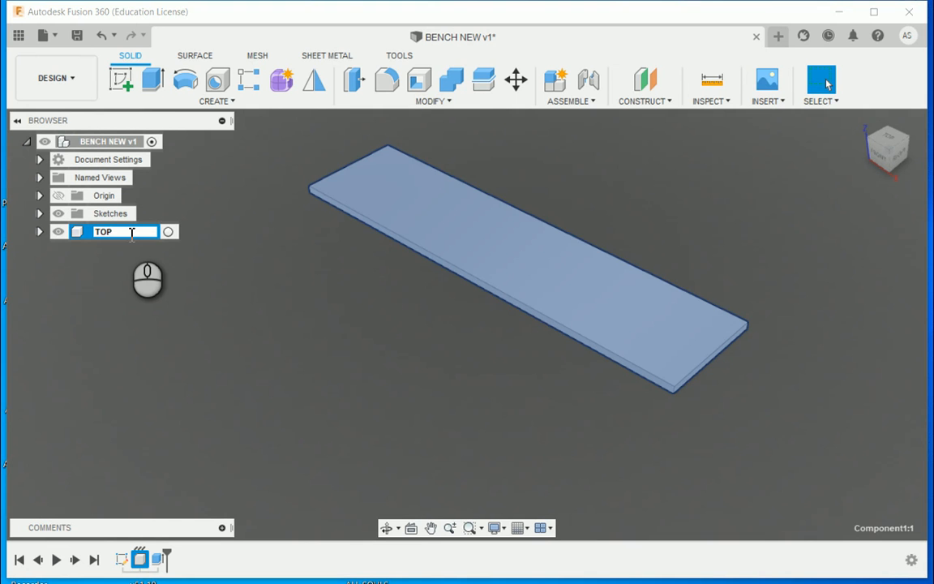
pyautogui.write('TOP')
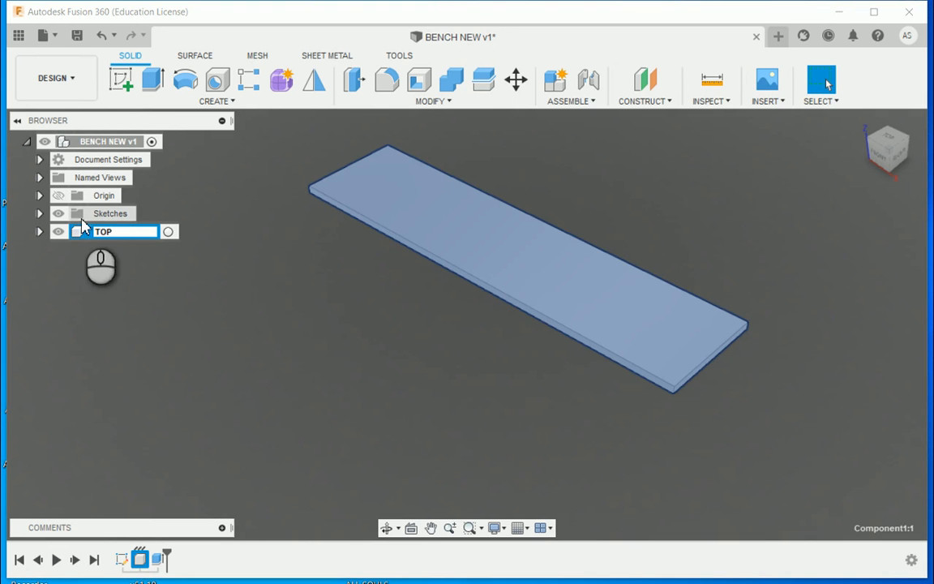
pyautogui.click(423, 339)
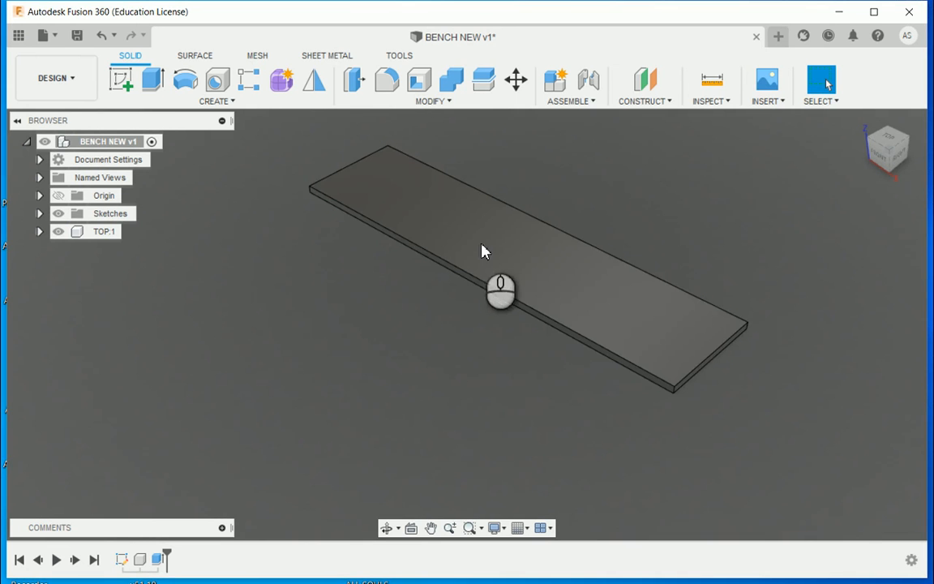
# Step: Expand the design's sketches and make Sketch1 visible again
pyautogui.moveTo(908, 154); pyautogui.dragTo(905, 145)
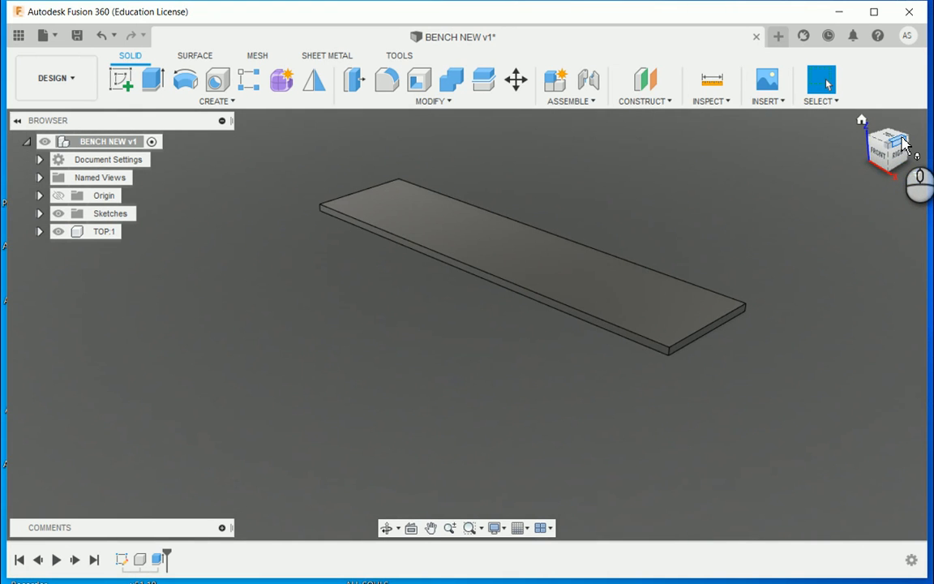
pyautogui.click(39, 214)
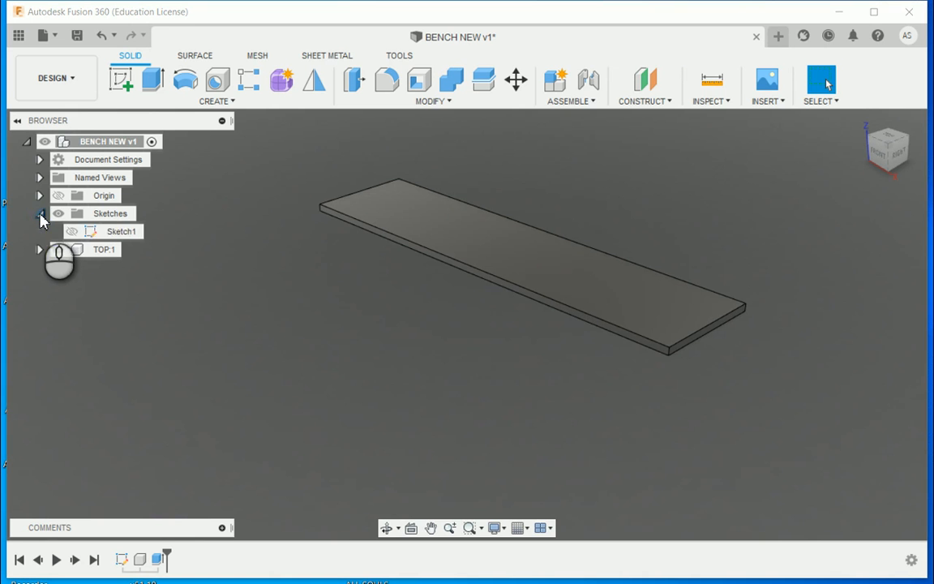
pyautogui.click(72, 232)
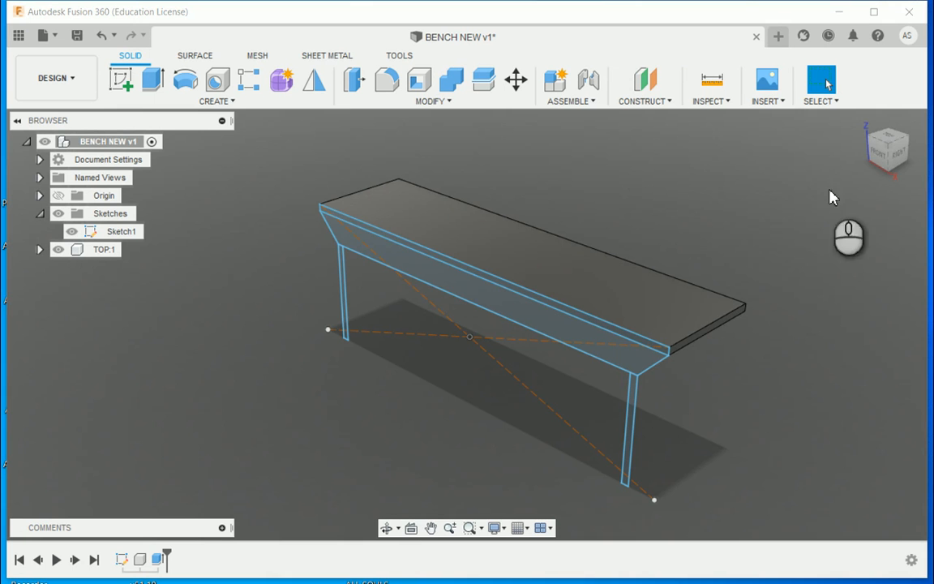
# Step: Extrude the tapered rail profile below the bench top 20 mm as a new component
pyautogui.click(883, 157)
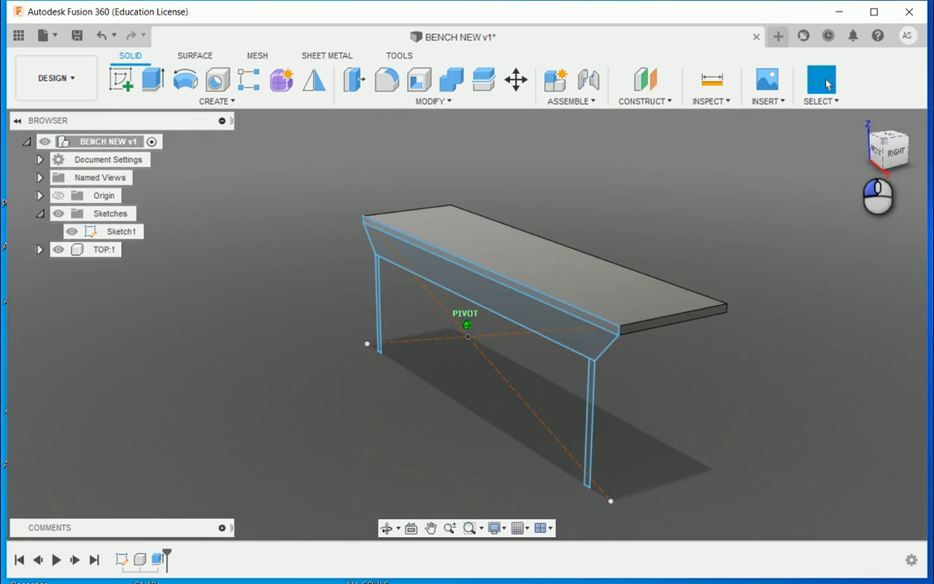
pyautogui.click(597, 342)
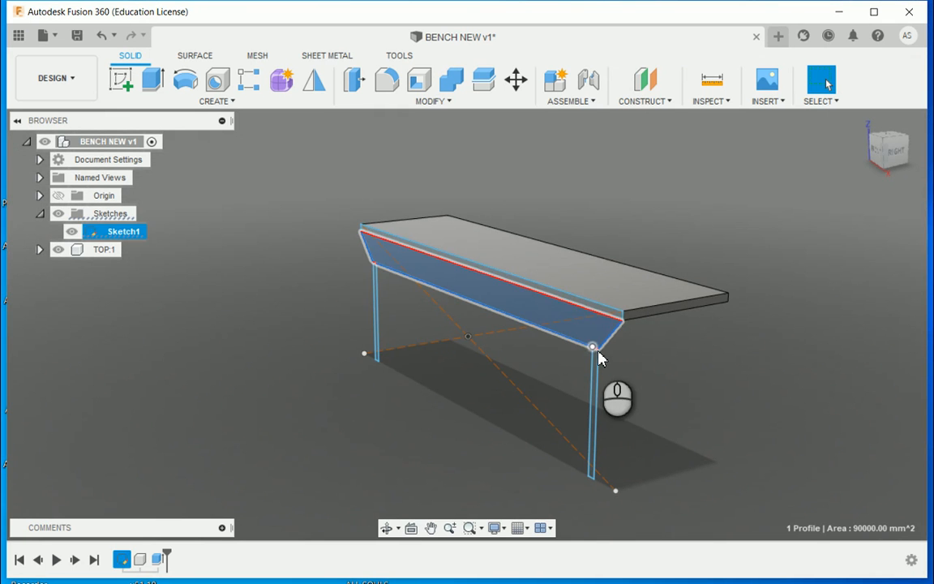
pyautogui.press('e')
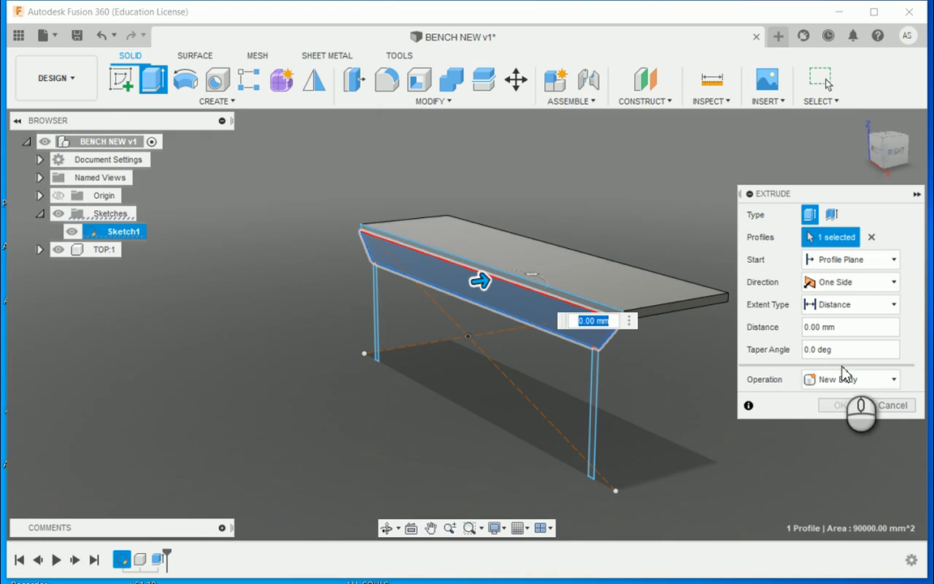
pyautogui.click(844, 380)
pyautogui.click(840, 463)
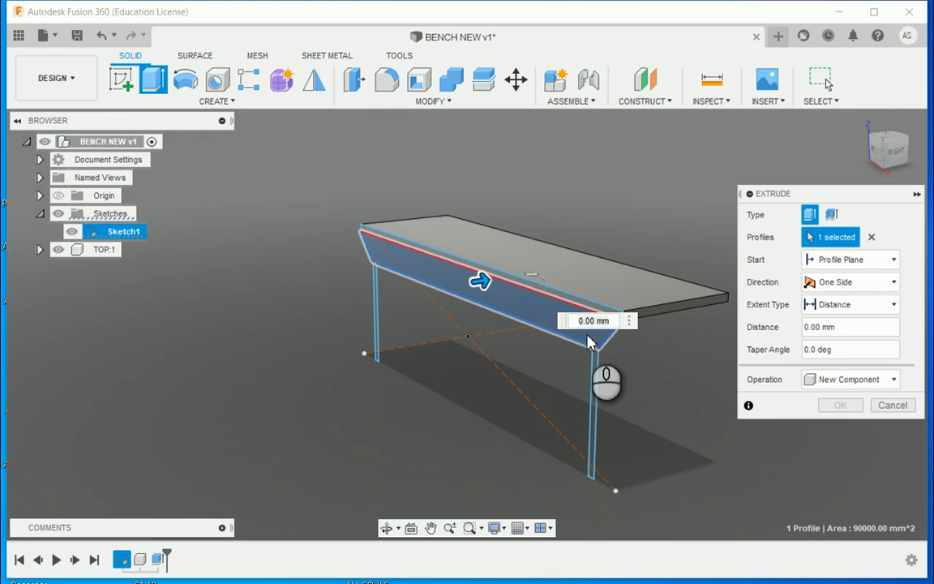
pyautogui.moveTo(488, 288); pyautogui.dragTo(501, 286)
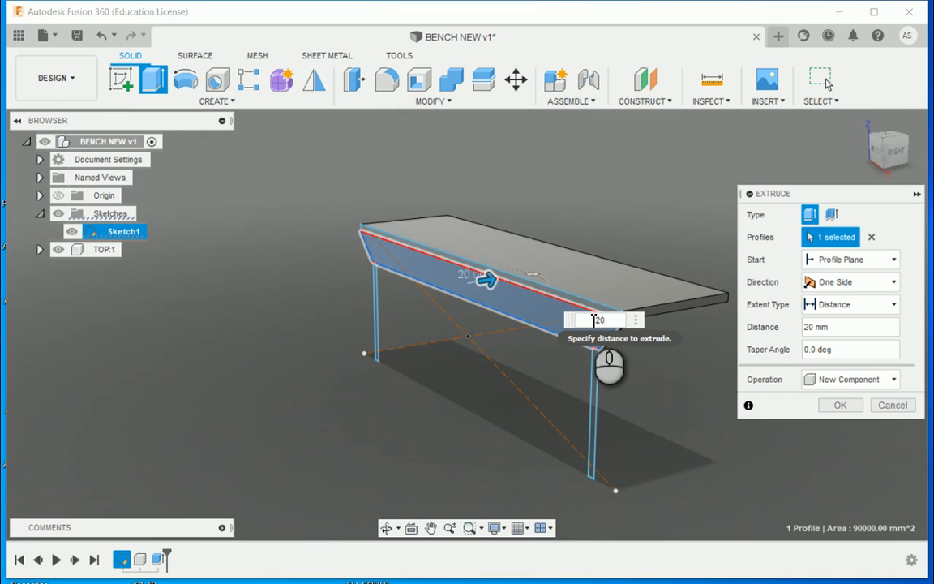
pyautogui.press('Return')
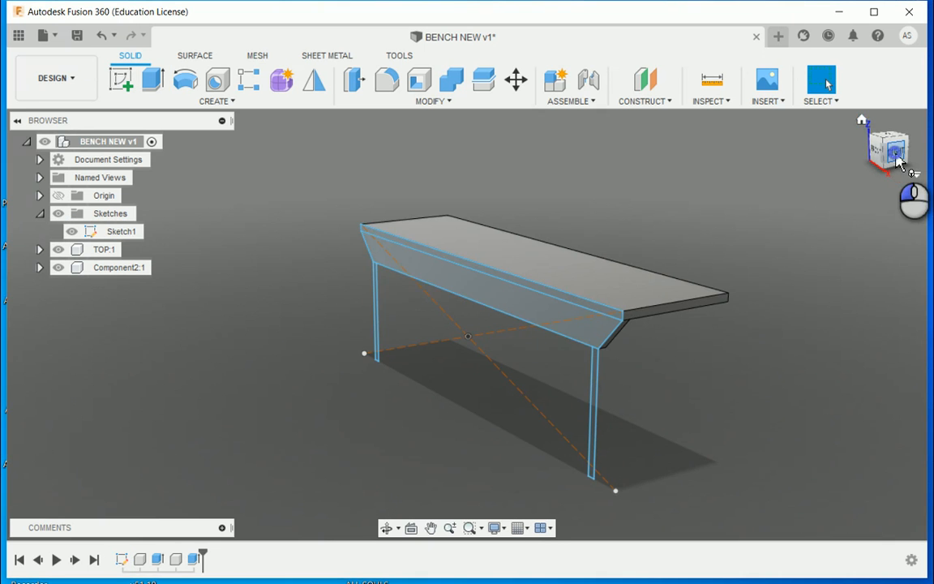
pyautogui.moveTo(899, 163); pyautogui.dragTo(888, 155)
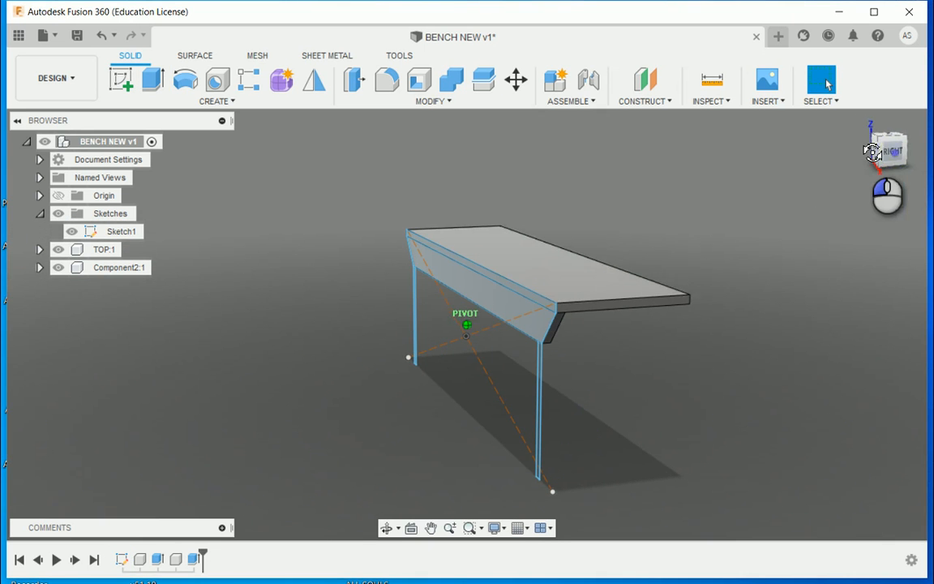
pyautogui.doubleClick(555, 334)
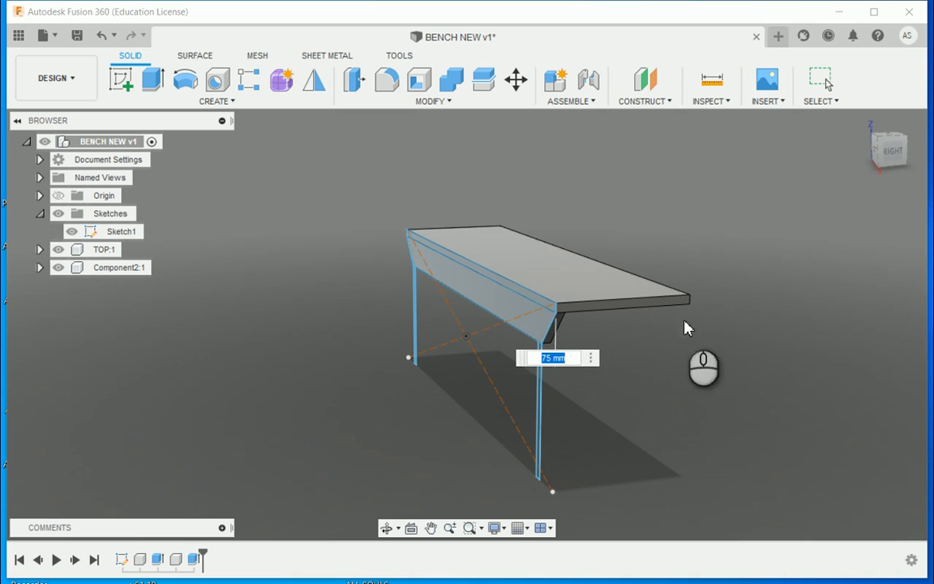
pyautogui.click(779, 322)
pyautogui.click(806, 248)
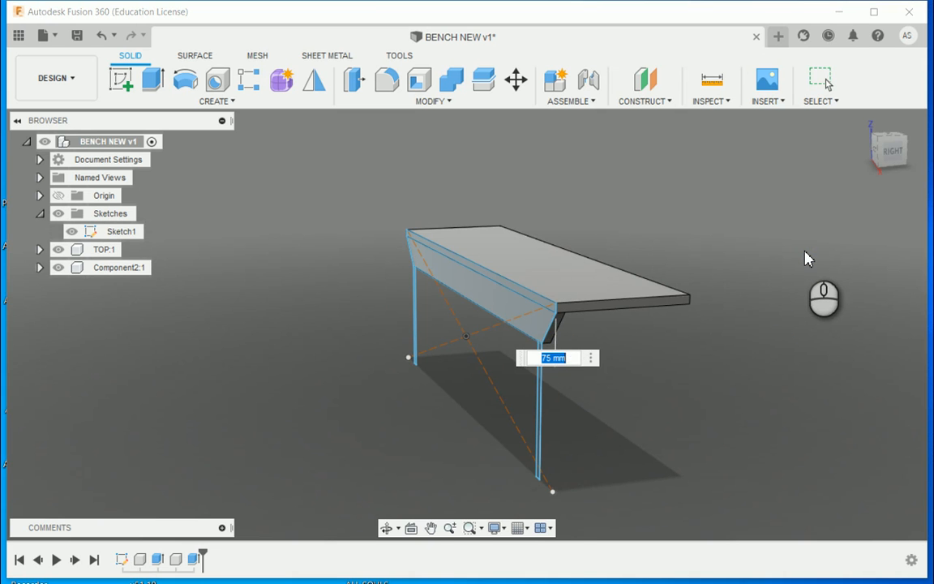
pyautogui.press('Escape')
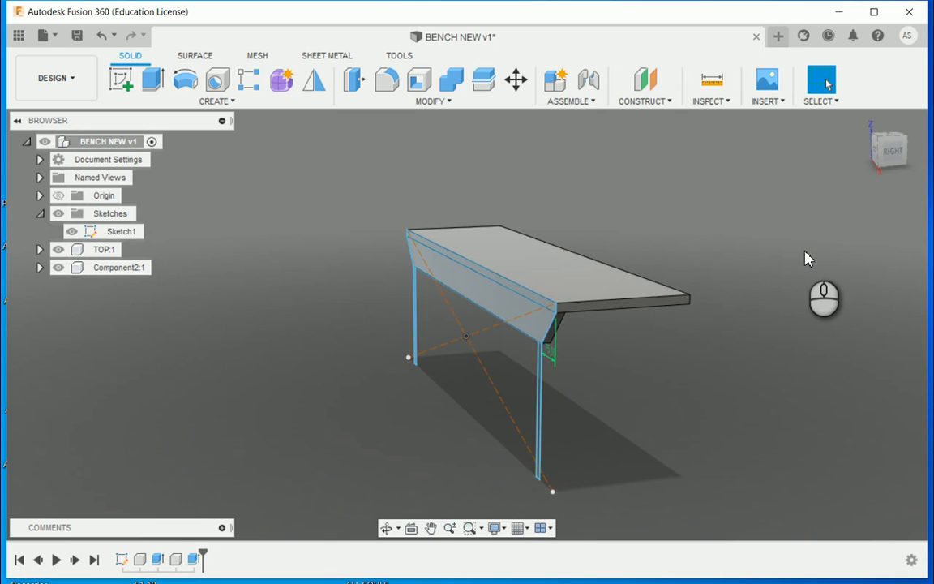
# Step: Rename the extruded rail component as FRONT BACK
pyautogui.click(893, 164)
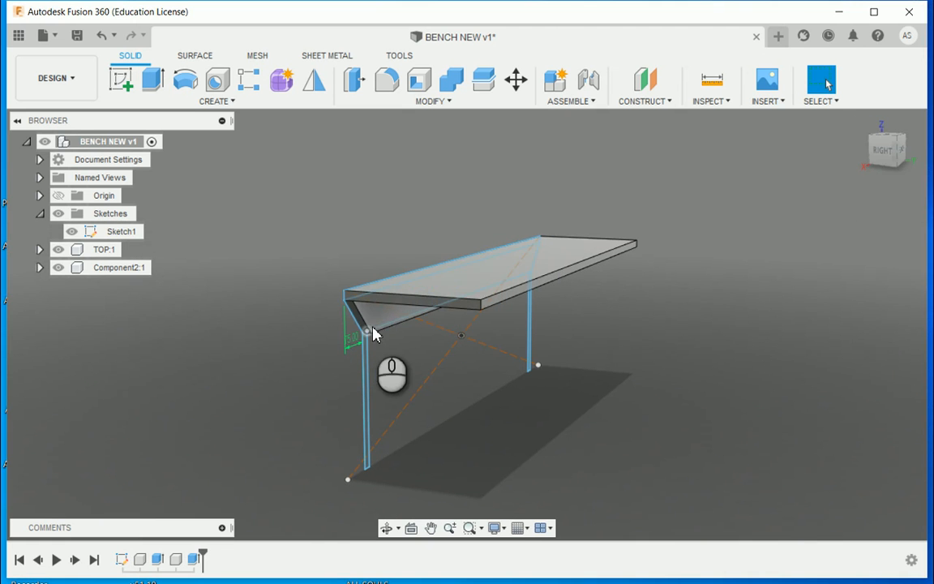
pyautogui.click(378, 323)
pyautogui.click(377, 323)
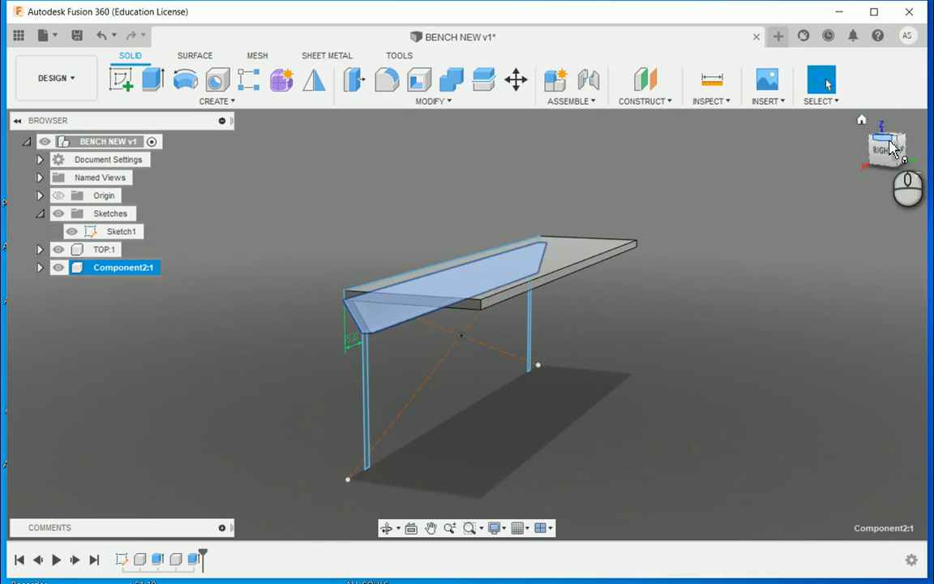
pyautogui.moveTo(890, 141); pyautogui.dragTo(919, 149)
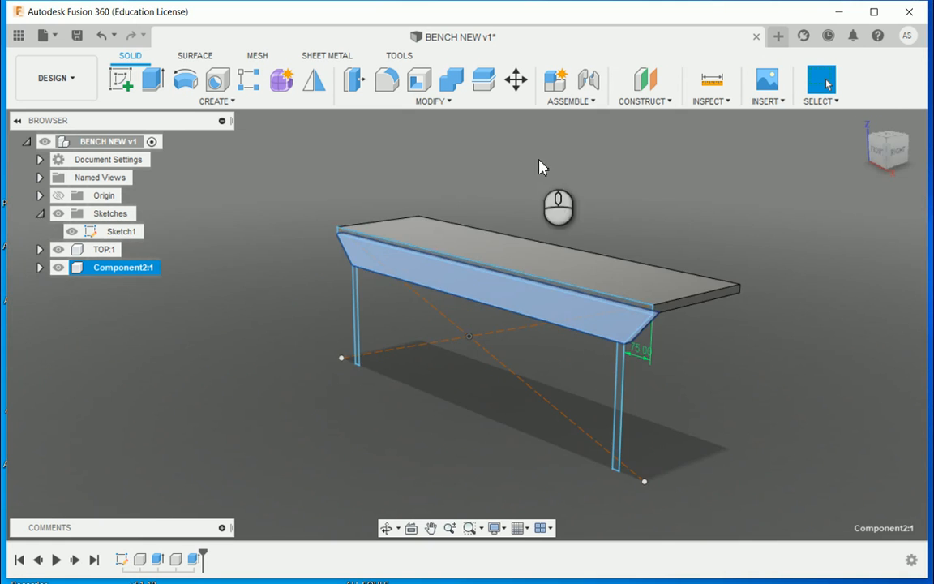
pyautogui.doubleClick(101, 271)
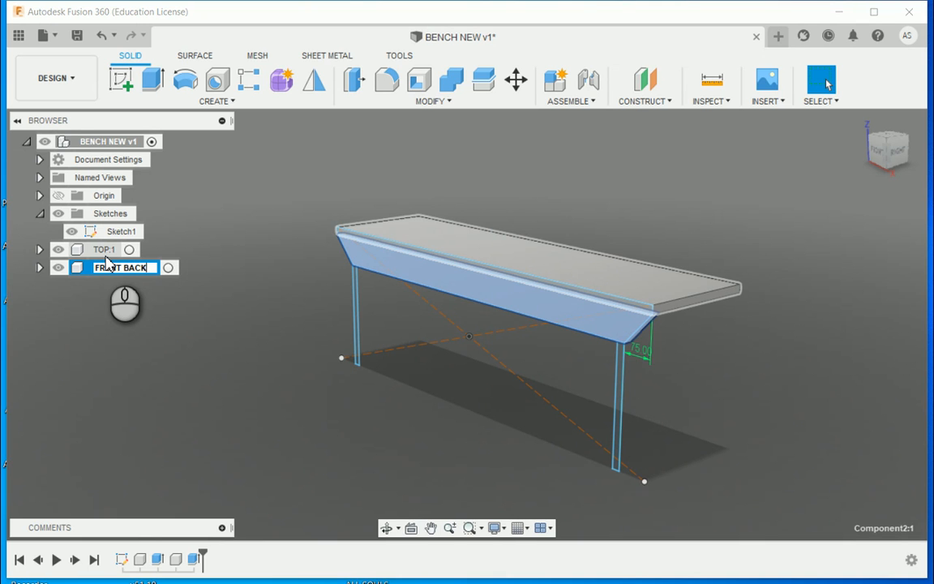
pyautogui.click(223, 381)
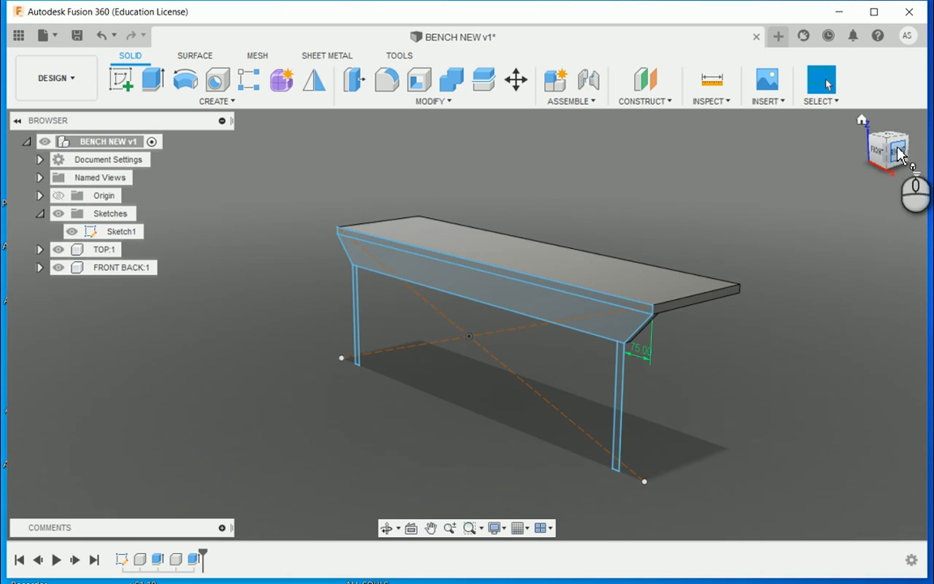
# Step: Copy the FRONT BACK rail point to point, from its inner upper corner to the lower corner of the top's opposite long edge
pyautogui.keyDown('shift'); pyautogui.moveTo(880, 146); pyautogui.dragTo(875, 142, button='middle'); pyautogui.keyUp('shift')
pyautogui.moveTo(874, 142); pyautogui.dragTo(833, 145)
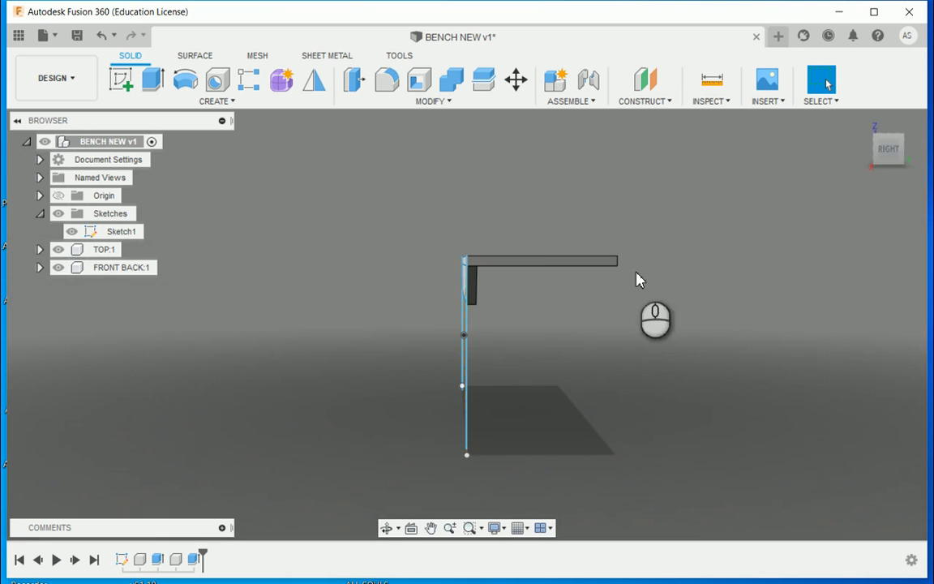
pyautogui.click(478, 296)
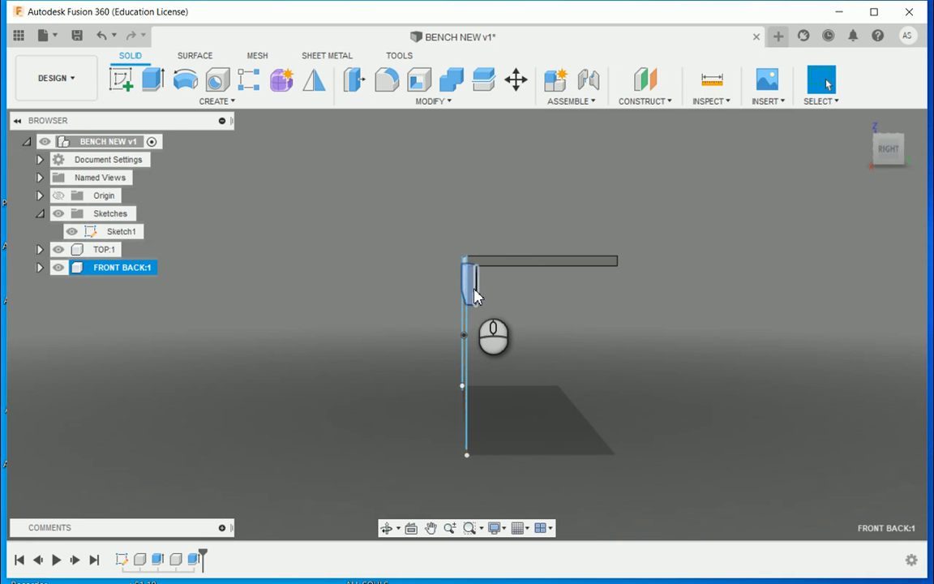
pyautogui.press('m')
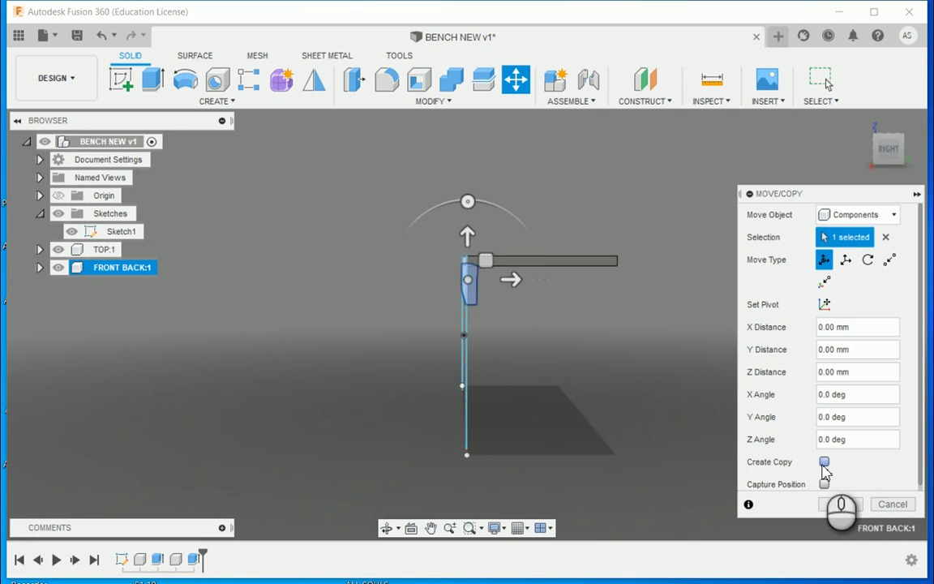
pyautogui.click(824, 462)
pyautogui.click(890, 260)
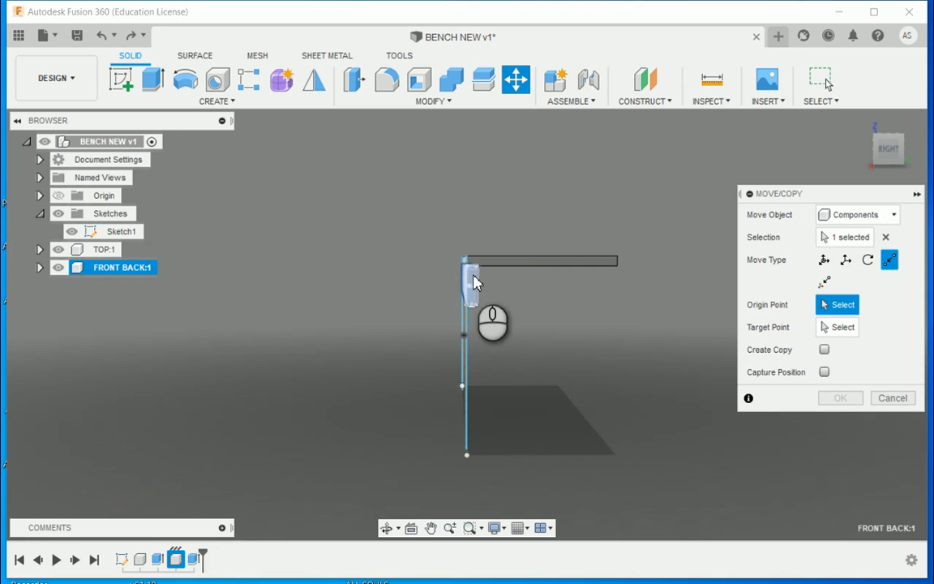
pyautogui.click(479, 267)
pyautogui.click(617, 266)
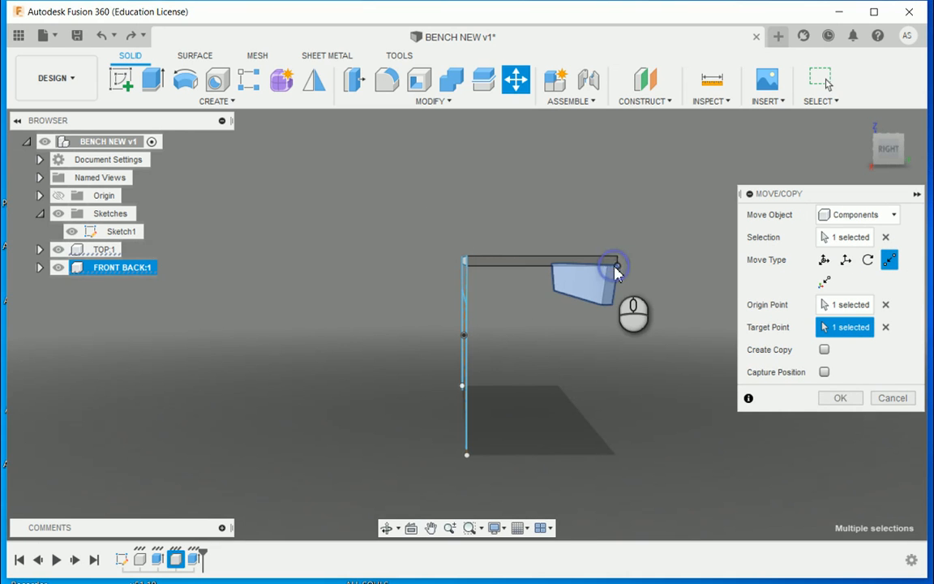
pyautogui.click(824, 350)
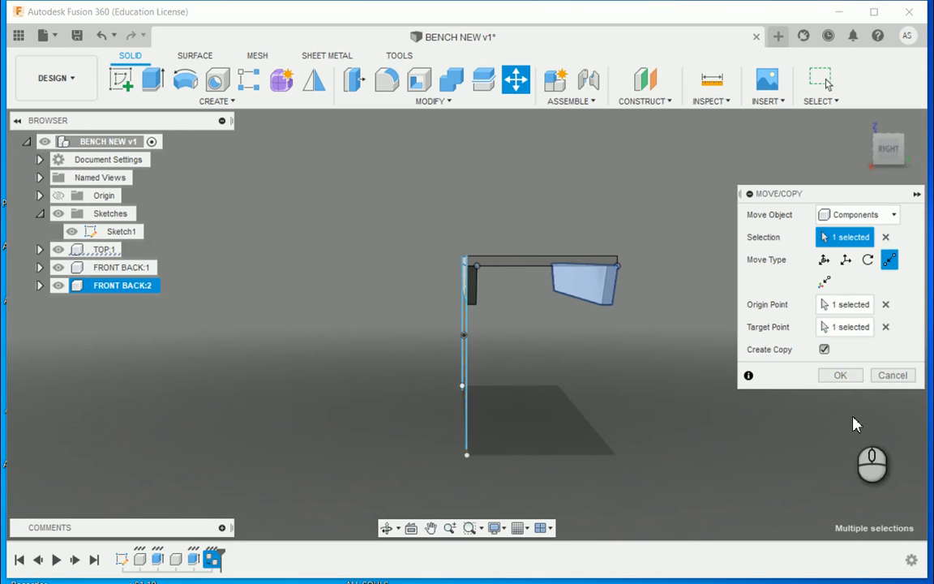
pyautogui.click(842, 376)
# Step: Extrude the right leg profile 250 mm as a new component, starting from the inner face of the first rail
pyautogui.click(885, 154)
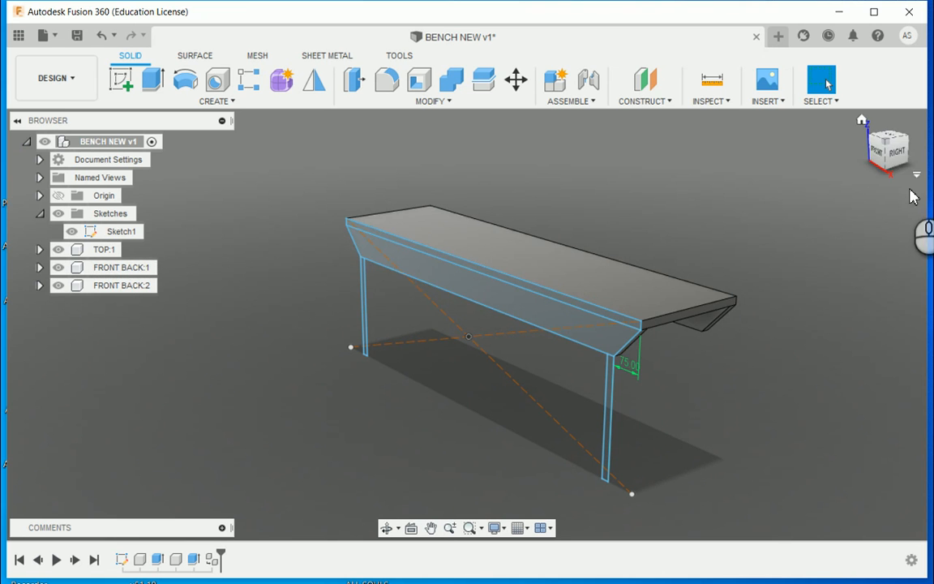
pyautogui.moveTo(910, 164)
pyautogui.keyDown('shift'); pyautogui.mouseDown(button='middle')
pyautogui.moveTo(863, 120)
pyautogui.moveTo(799, 166)
pyautogui.moveTo(761, 156)
pyautogui.moveTo(904, 161)
pyautogui.mouseUp(button='middle'); pyautogui.keyUp('shift')
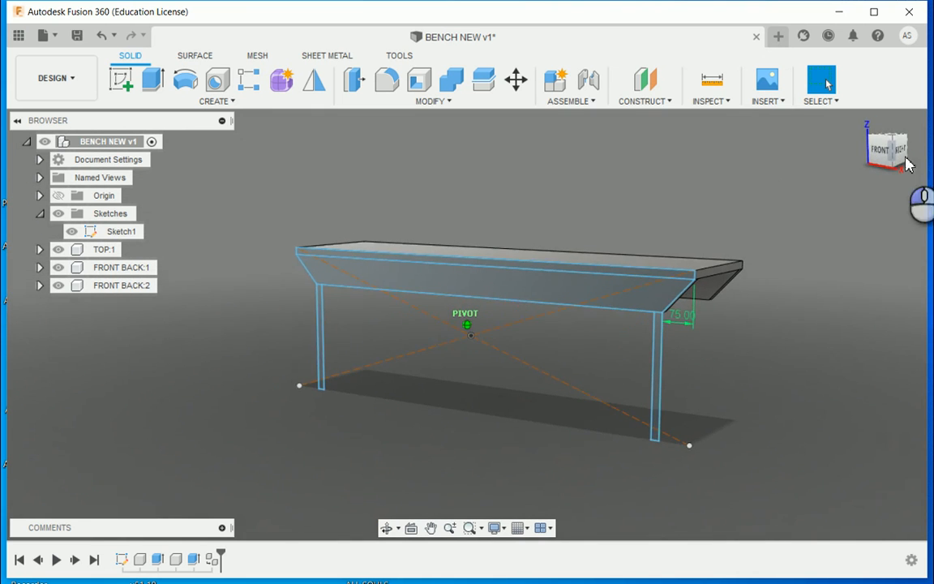
pyautogui.scroll(5, 686, 359)
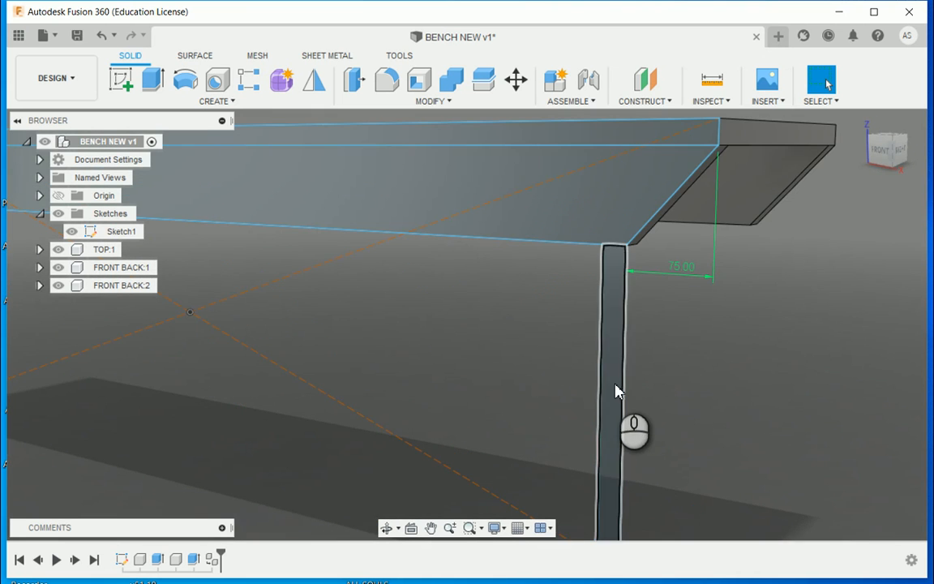
pyautogui.click(616, 391)
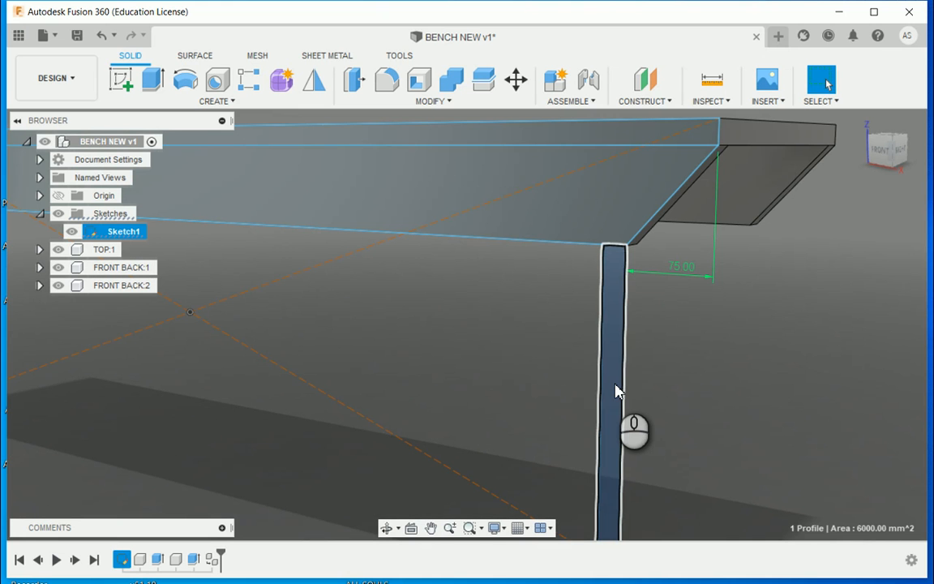
pyautogui.press('e')
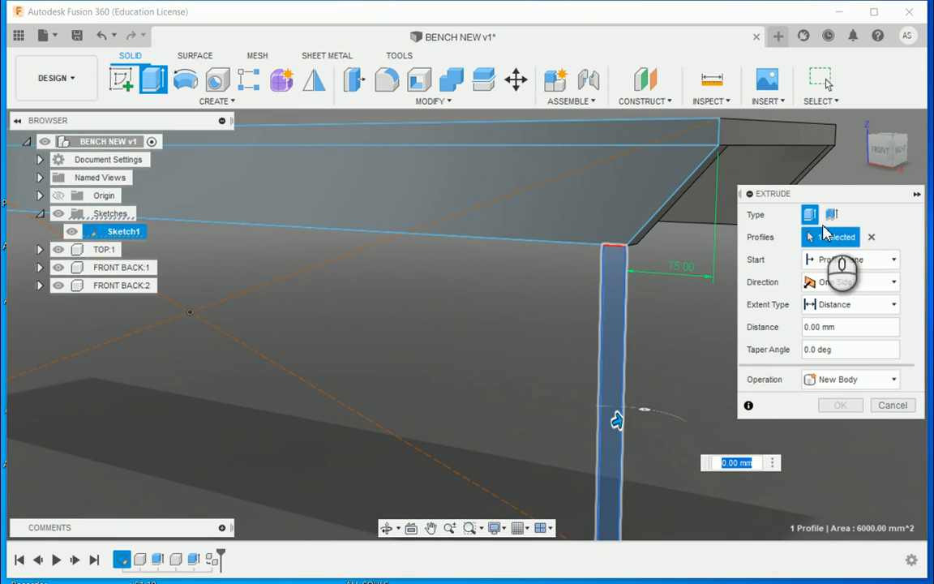
pyautogui.click(888, 157)
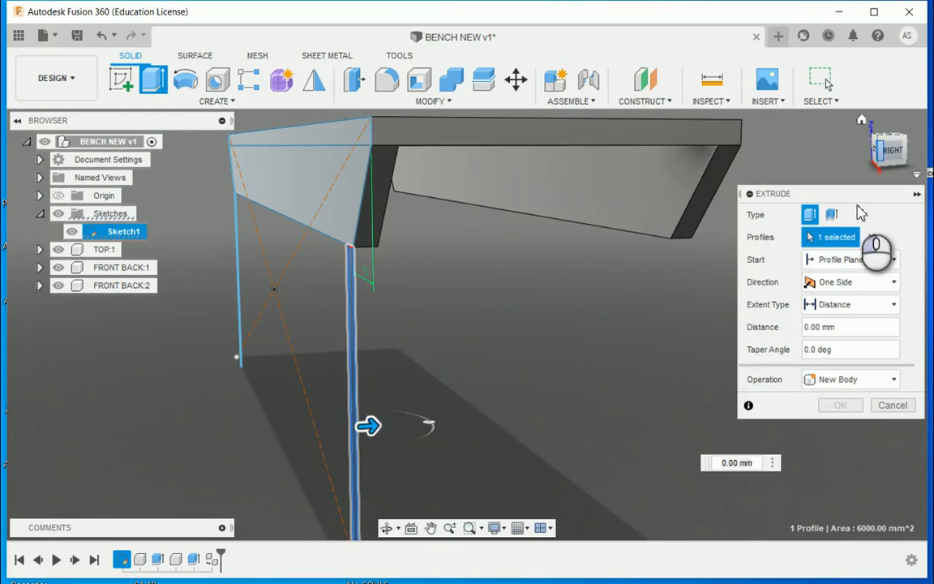
pyautogui.click(847, 381)
pyautogui.click(850, 465)
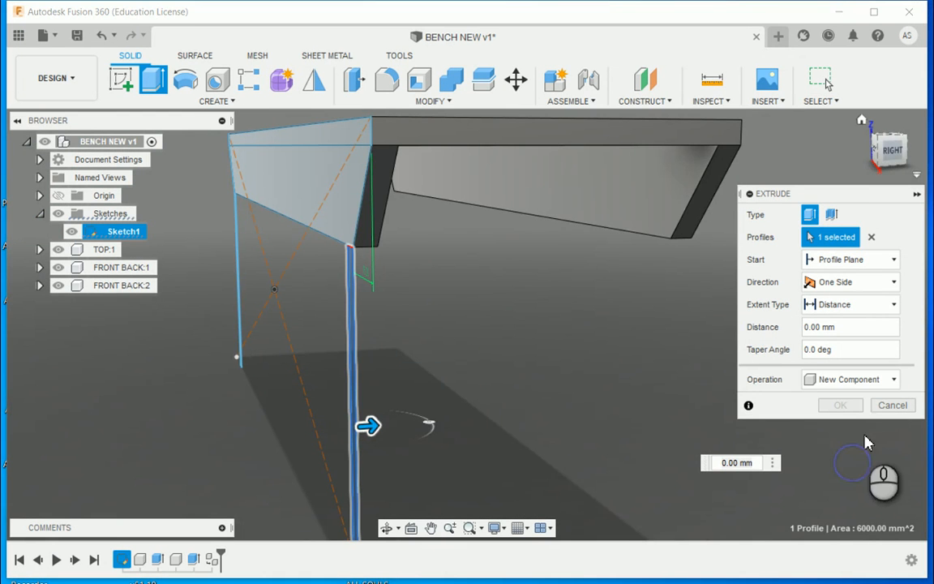
pyautogui.click(876, 140)
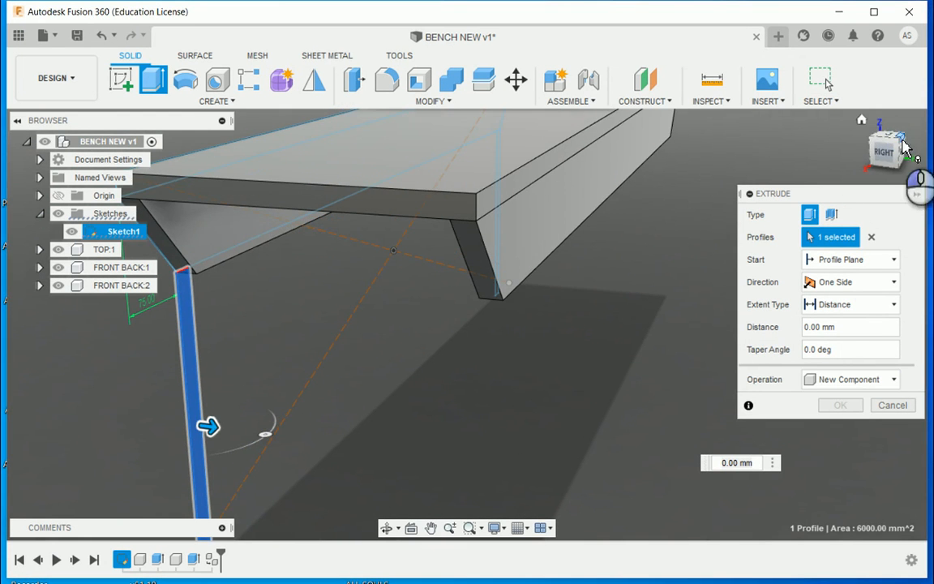
pyautogui.click(860, 259)
pyautogui.click(832, 312)
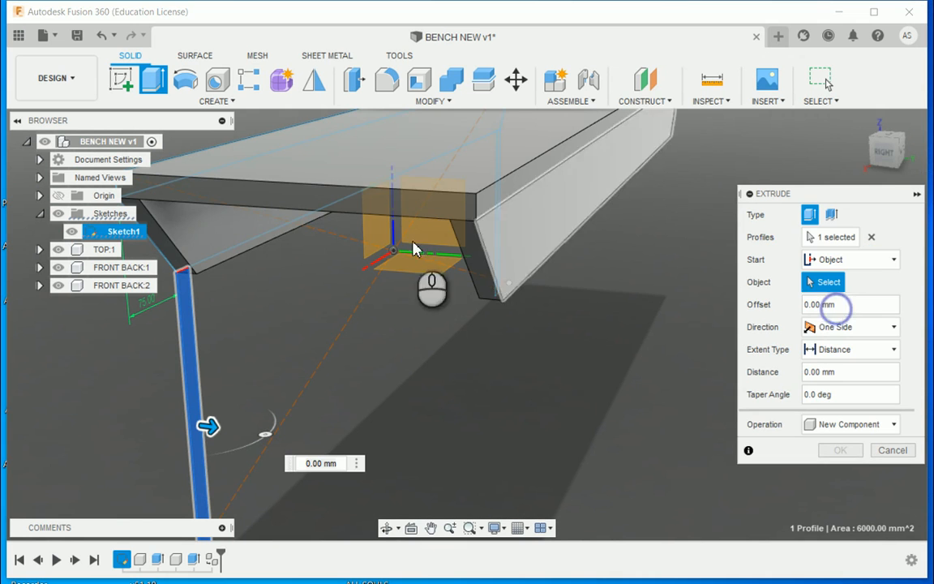
pyautogui.click(224, 223)
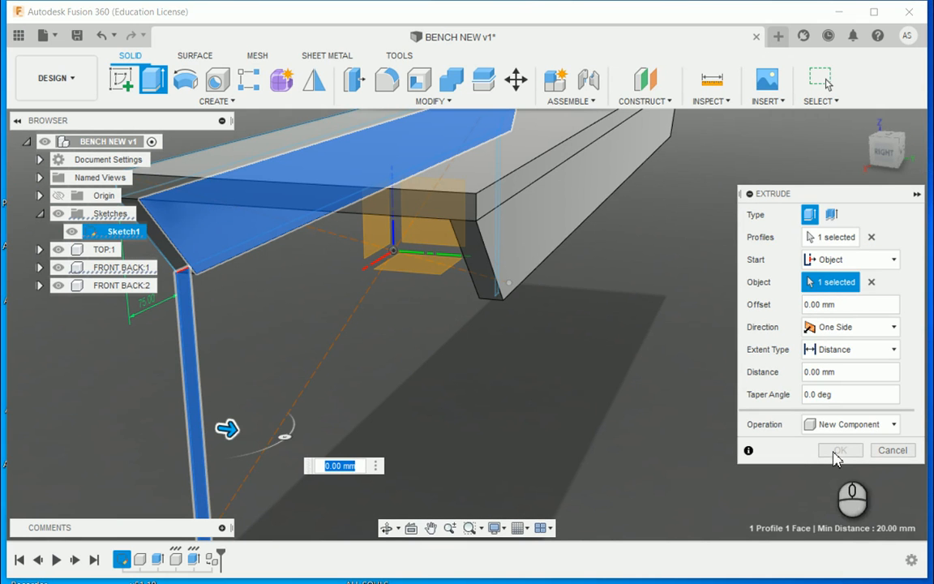
pyautogui.moveTo(231, 429); pyautogui.dragTo(487, 463)
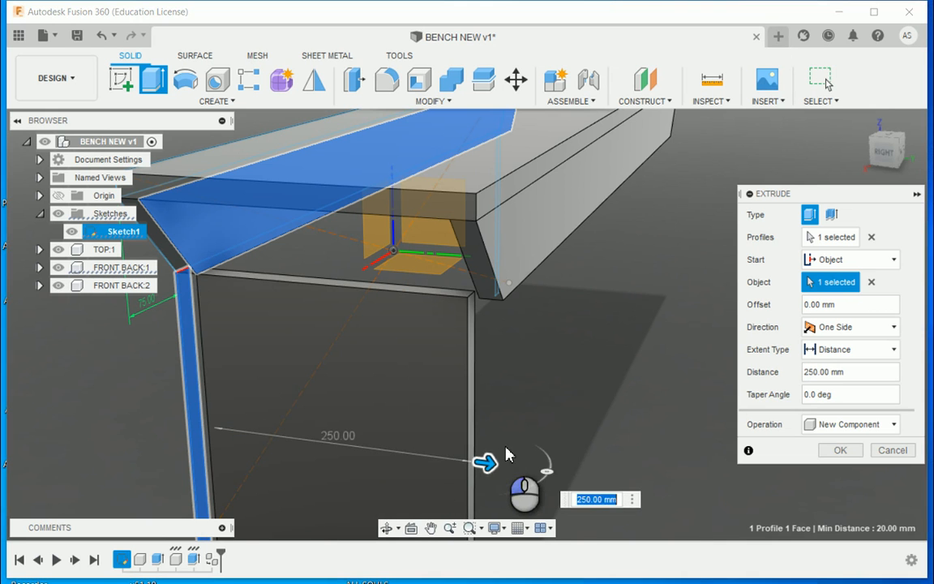
pyautogui.click(843, 451)
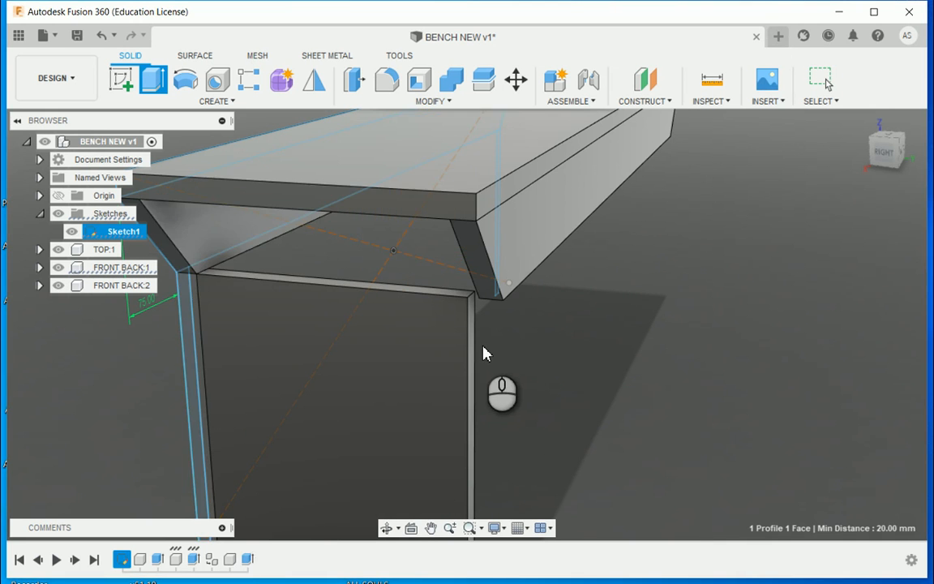
# Step: Extrude the leg panel's far narrow face 10 mm toward the opposite rail, joined to the panel
pyautogui.scroll(5, 473, 361)
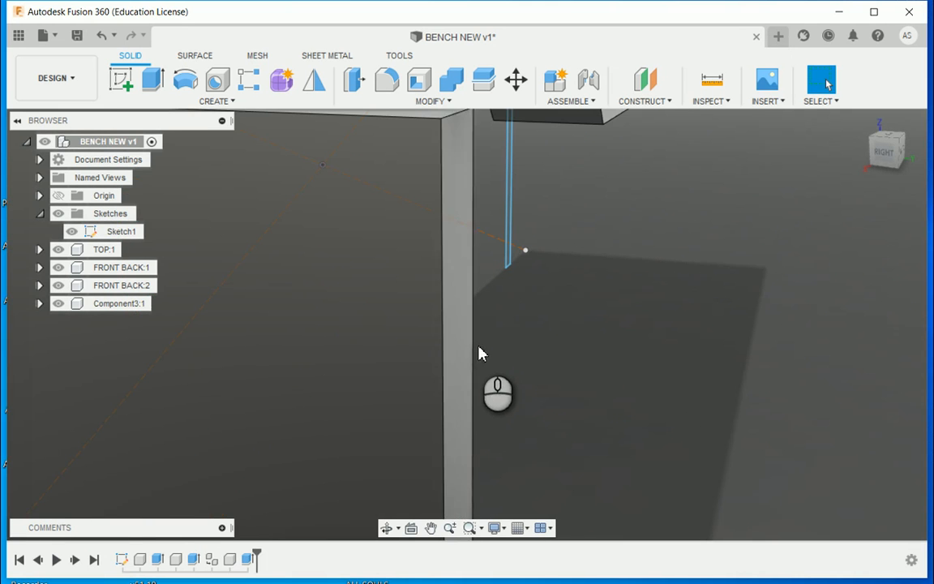
pyautogui.click(457, 373)
pyautogui.scroll(-5, 458, 374)
pyautogui.scroll(2, 469, 256)
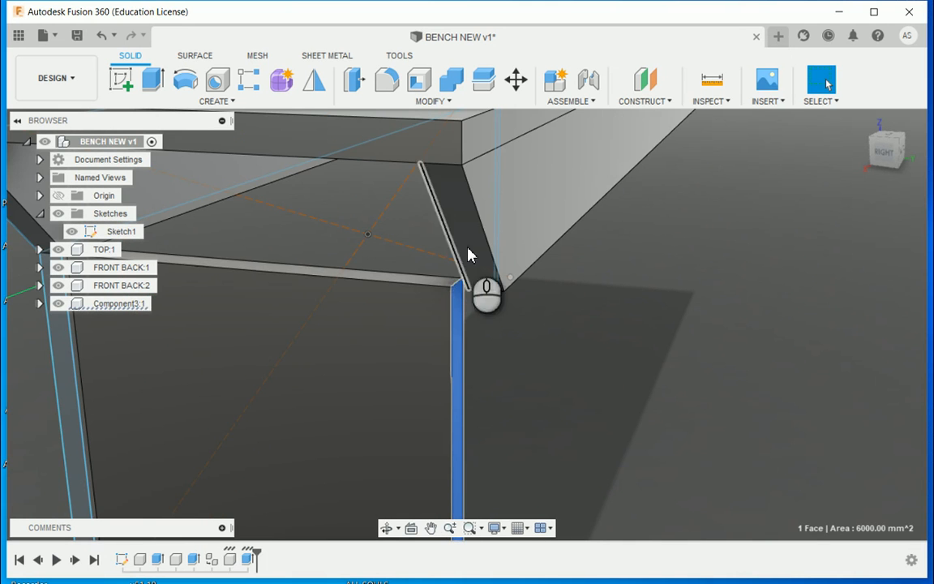
pyautogui.write('e')
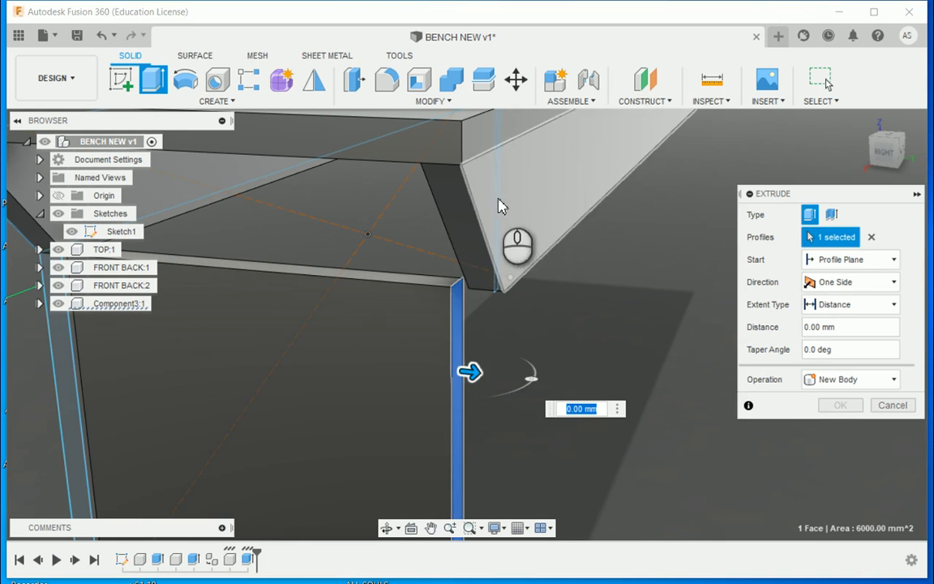
pyautogui.write('10')
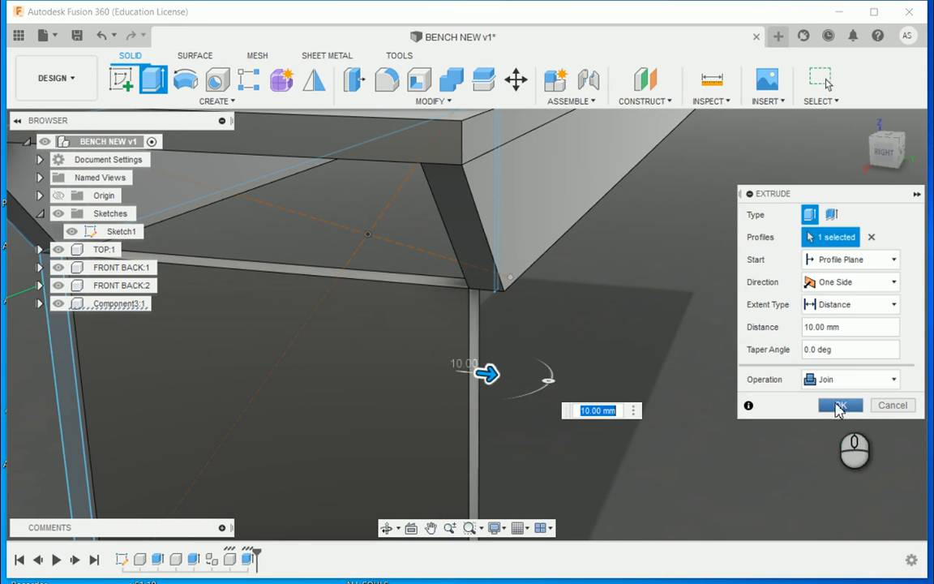
pyautogui.click(840, 404)
# Step: Extrude the leg panel's upper face 80 mm up between the rails, joined to the panel
pyautogui.click(369, 273)
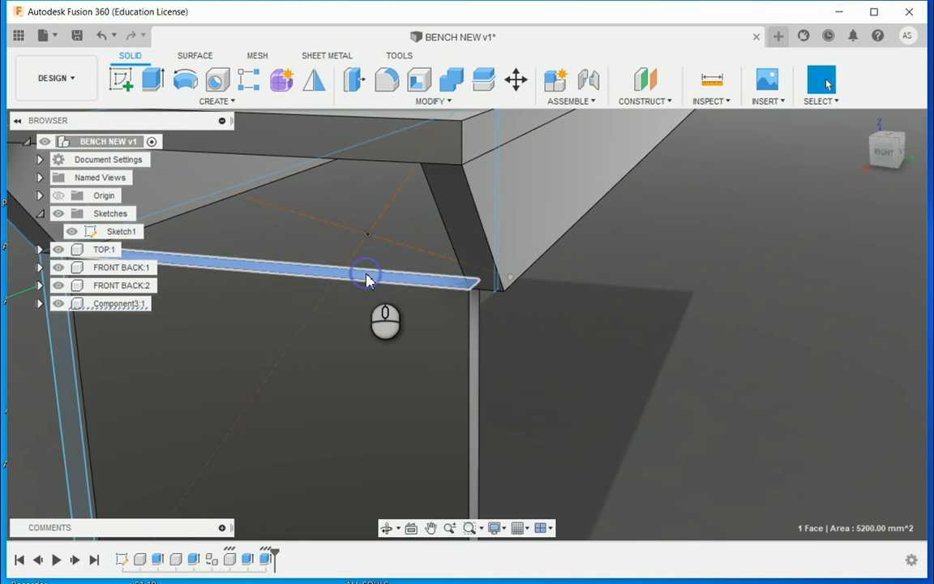
pyautogui.scroll(-3, 369, 273)
pyautogui.scroll(-2, 423, 323)
pyautogui.press('e')
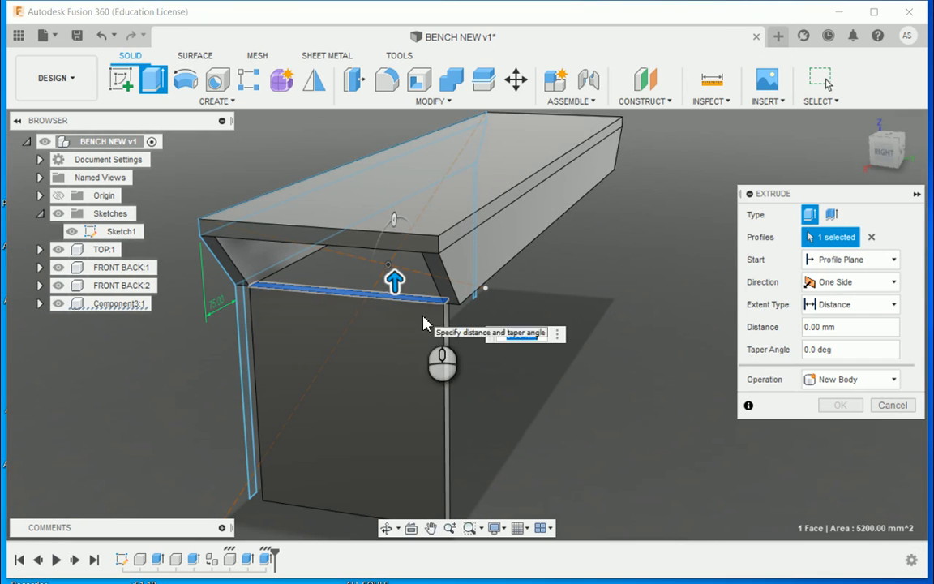
pyautogui.write('80')
pyautogui.press('Return')
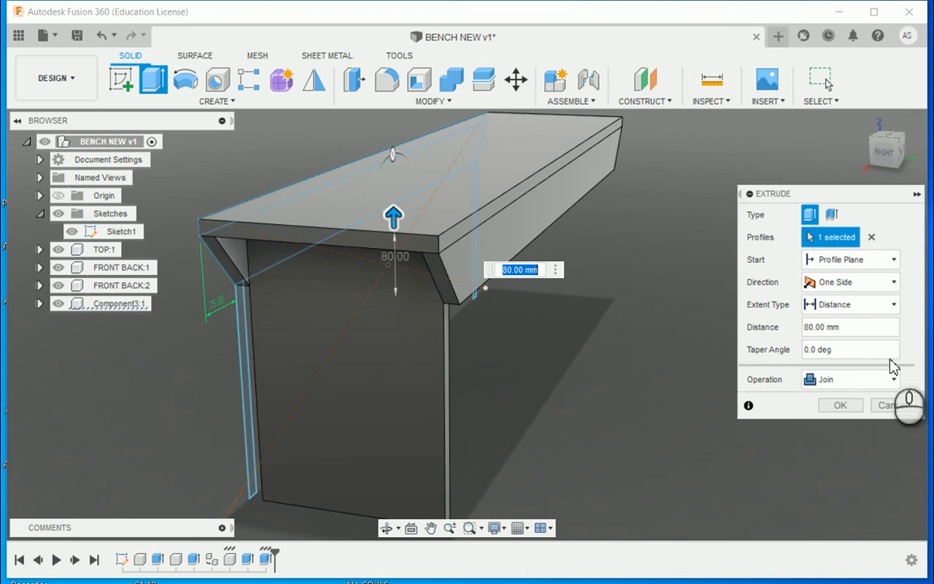
pyautogui.click(840, 405)
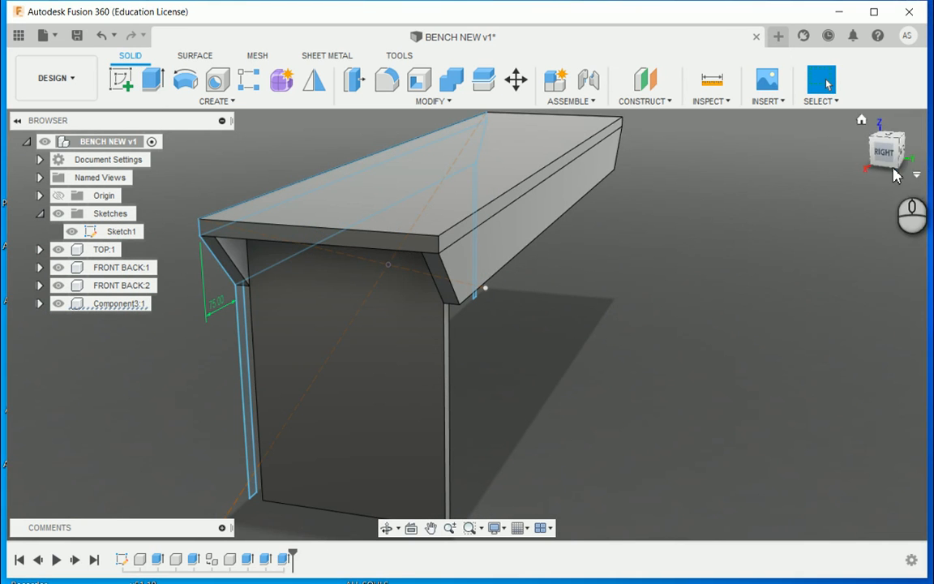
# Step: Copy the leg panel point to point, from the right leg profile's lower inner corner to the left leg profile's lower outer corner
pyautogui.moveTo(894, 161); pyautogui.dragTo(933, 166)
pyautogui.keyDown('shift'); pyautogui.moveTo(933, 203); pyautogui.dragTo(753, 205, button='middle'); pyautogui.keyUp('shift')
pyautogui.moveTo(753, 204); pyautogui.dragTo(933, 206)
pyautogui.scroll(-5, 713, 338)
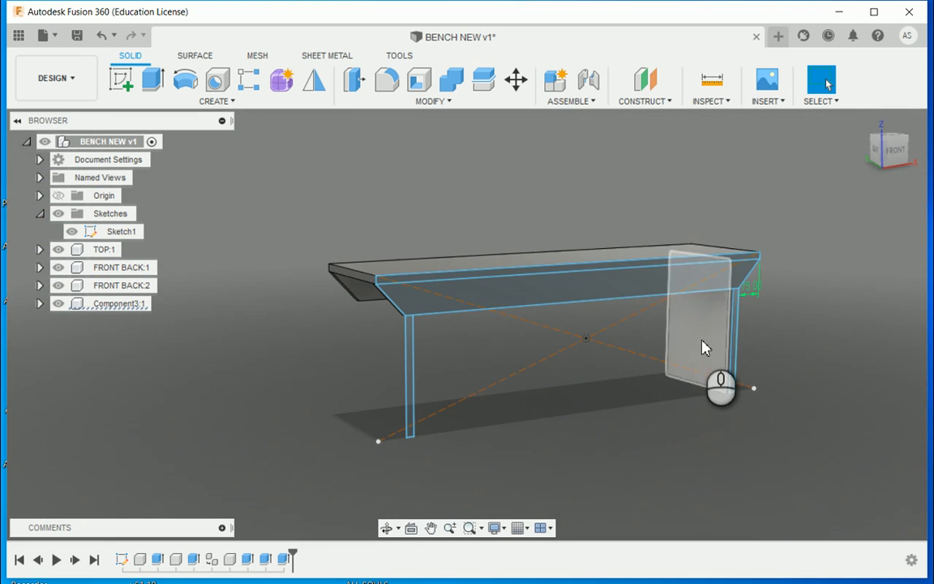
pyautogui.click(704, 348)
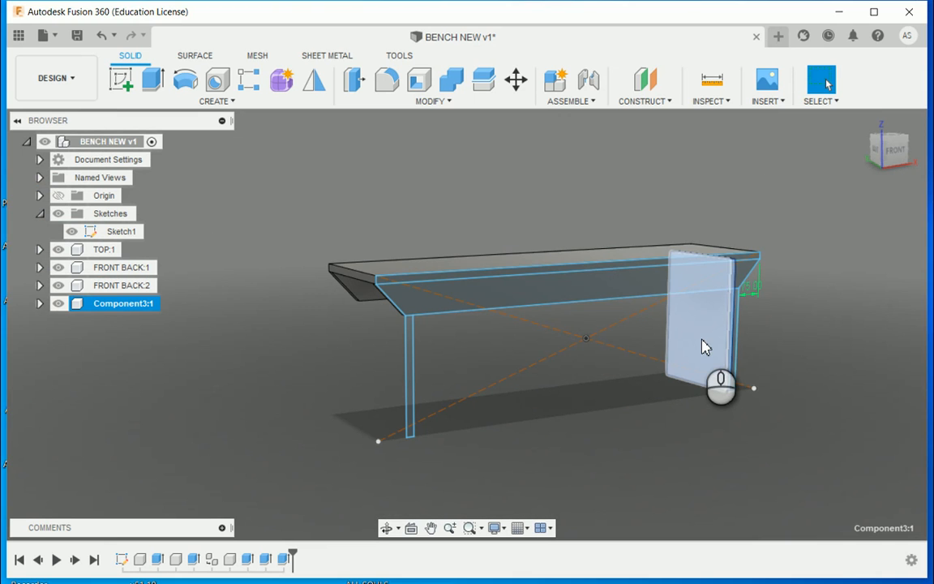
pyautogui.press('m')
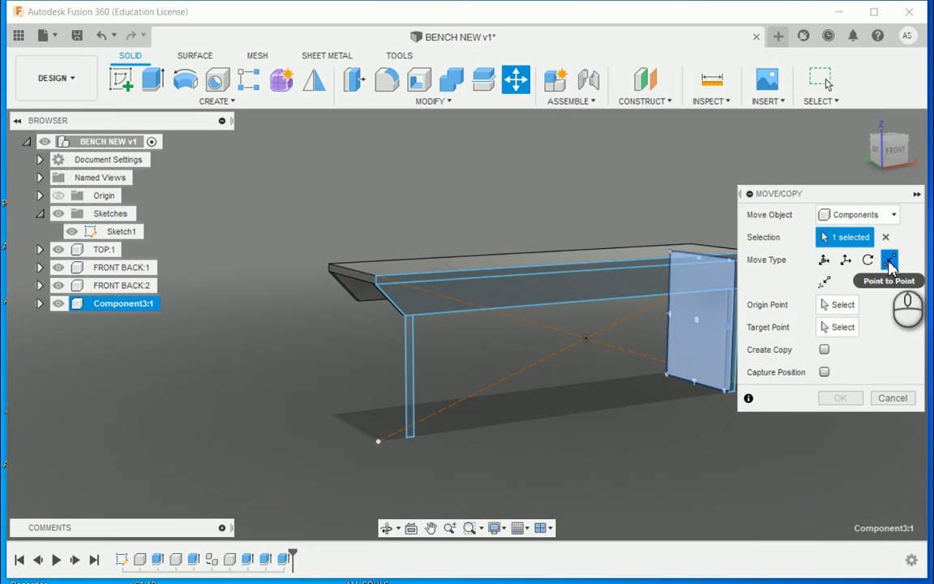
pyautogui.click(824, 349)
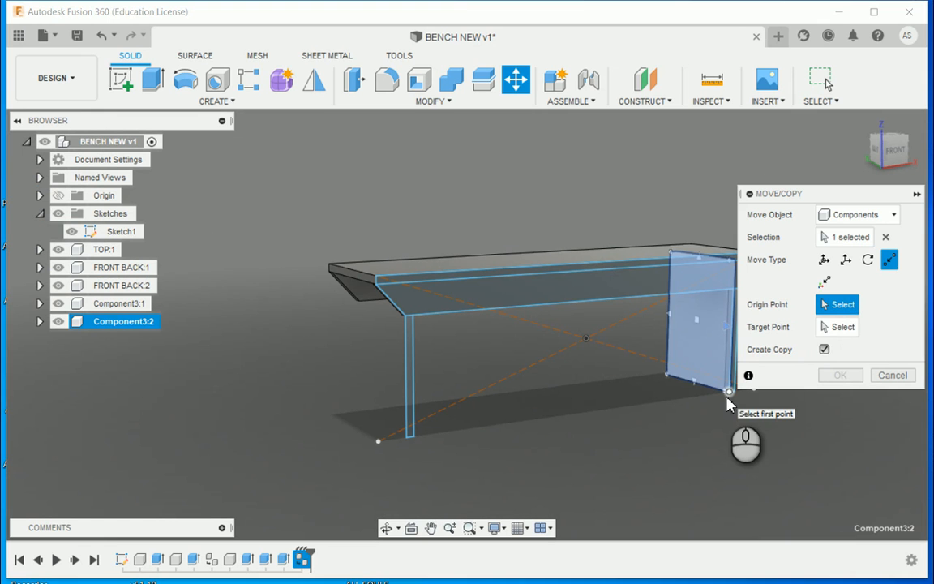
pyautogui.click(729, 395)
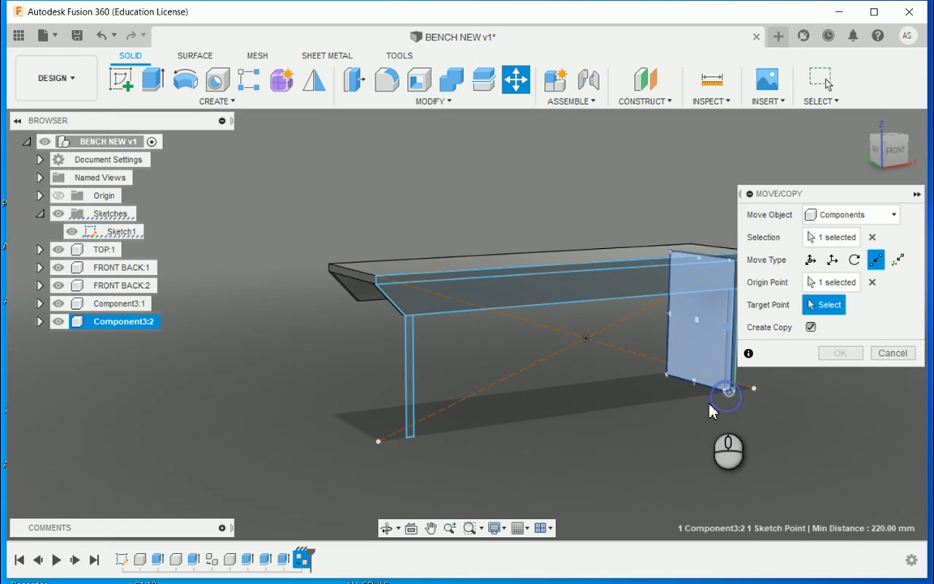
pyautogui.click(405, 439)
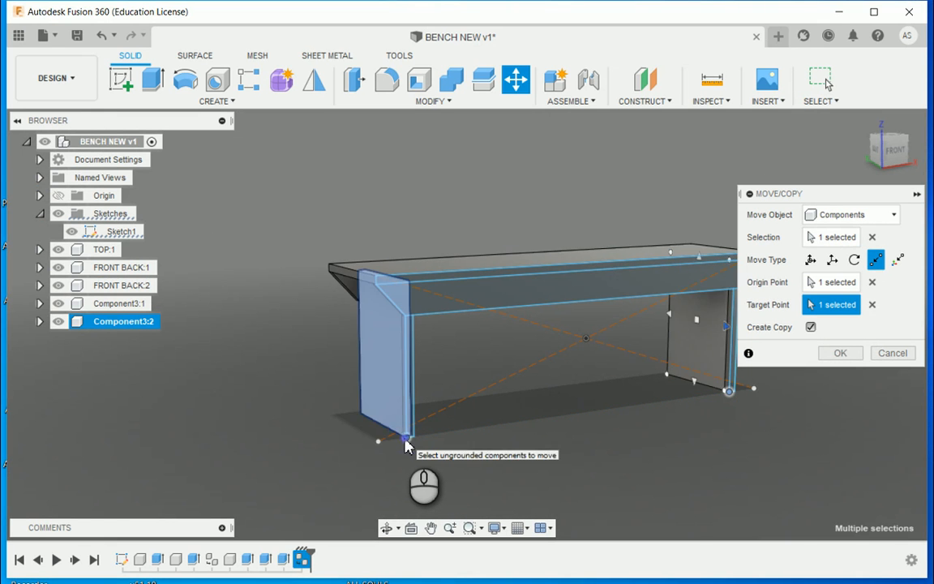
pyautogui.click(836, 353)
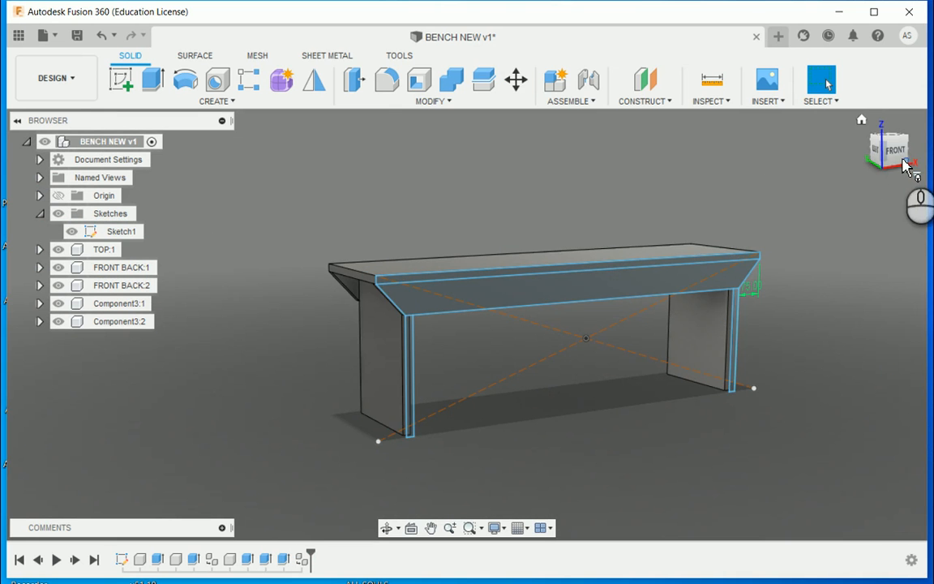
# Step: Rename the leg panel component as LEGS
pyautogui.moveTo(906, 166); pyautogui.dragTo(695, 161)
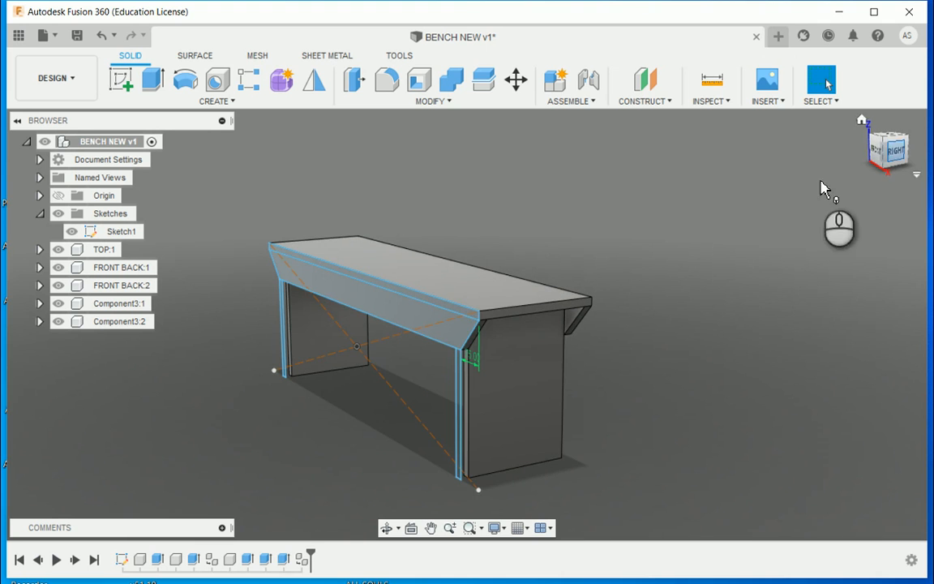
pyautogui.click(116, 305)
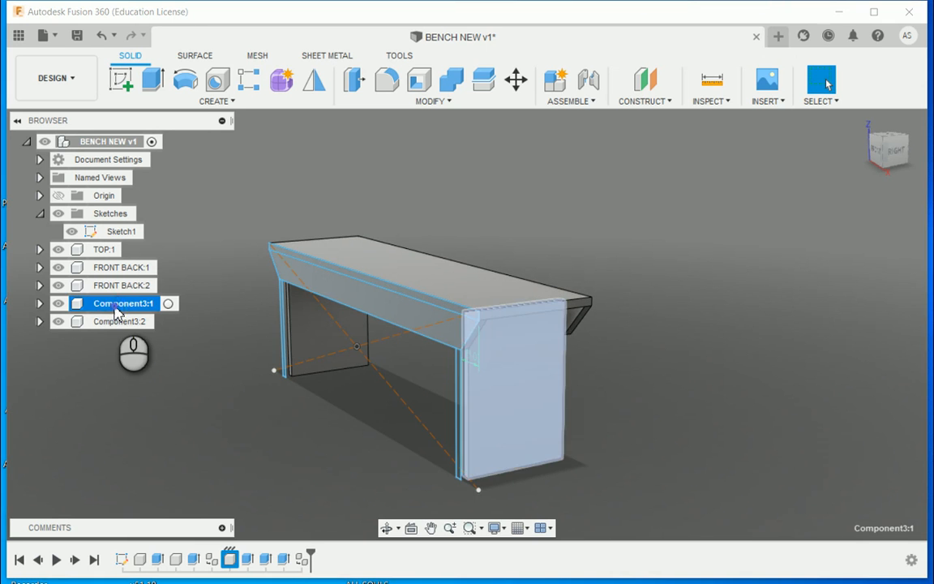
pyautogui.doubleClick(118, 307)
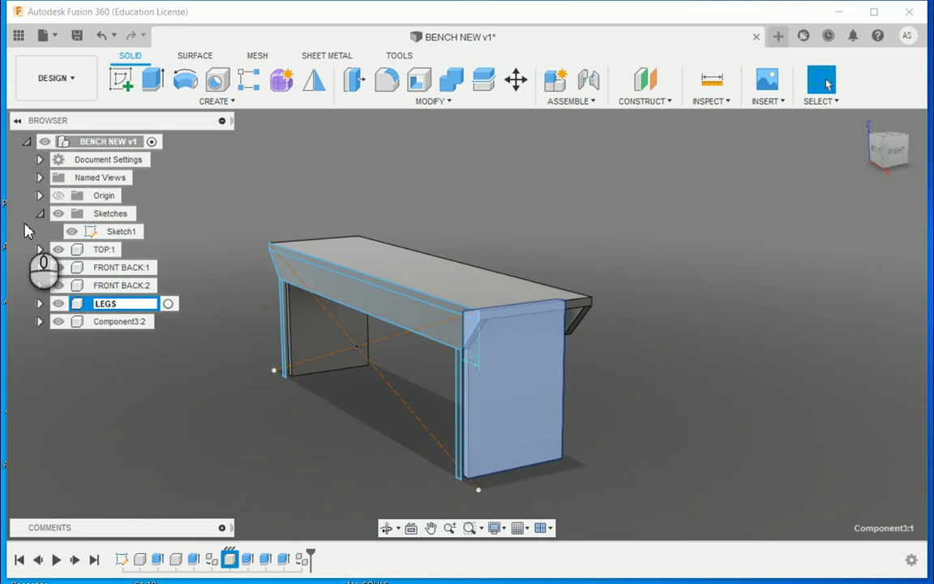
pyautogui.click(135, 397)
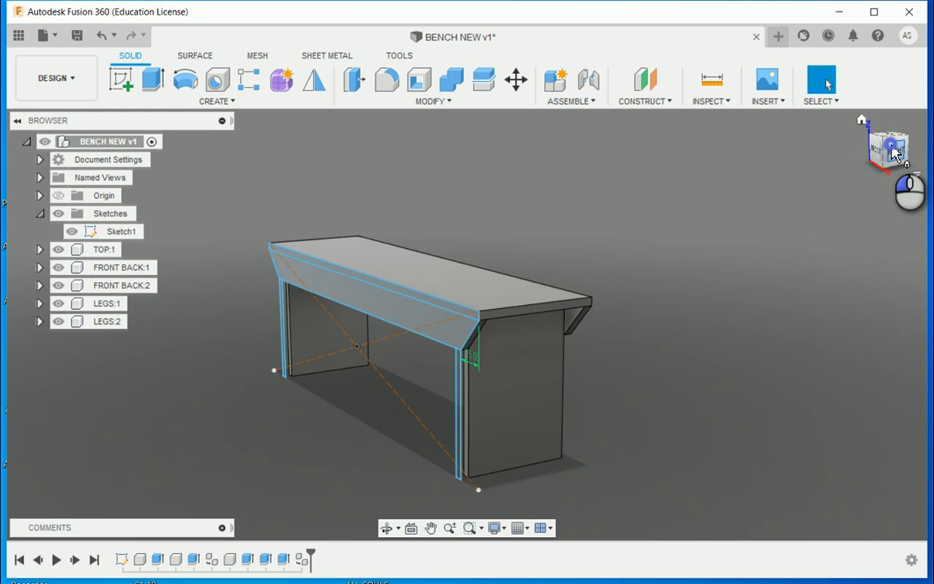
# Step: Hide all sketches so that only the bench components are displayed
pyautogui.moveTo(906, 195)
pyautogui.keyDown('shift'); pyautogui.mouseDown(button='middle')
pyautogui.moveTo(617, 183)
pyautogui.moveTo(903, 192)
pyautogui.mouseUp(button='middle'); pyautogui.keyUp('shift')
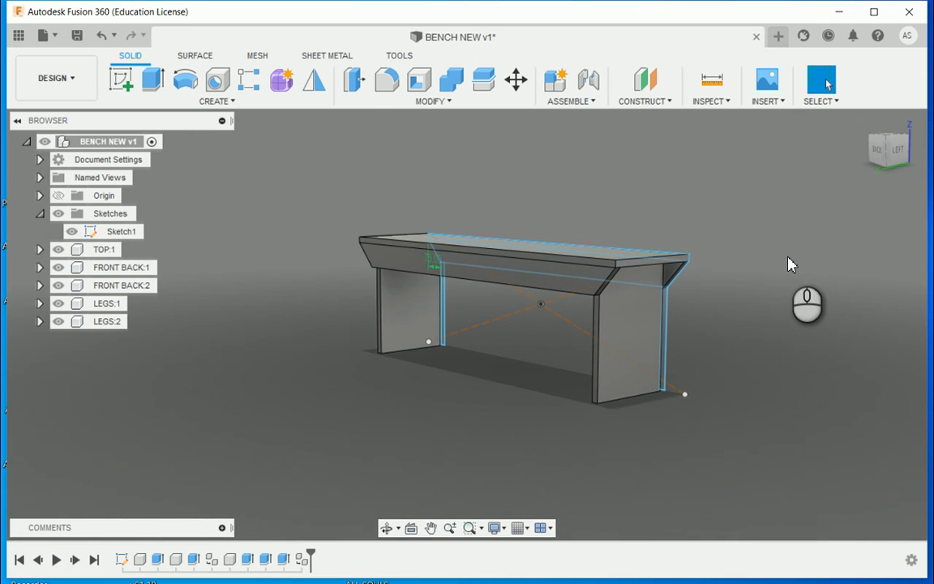
pyautogui.scroll(-2, 690, 288)
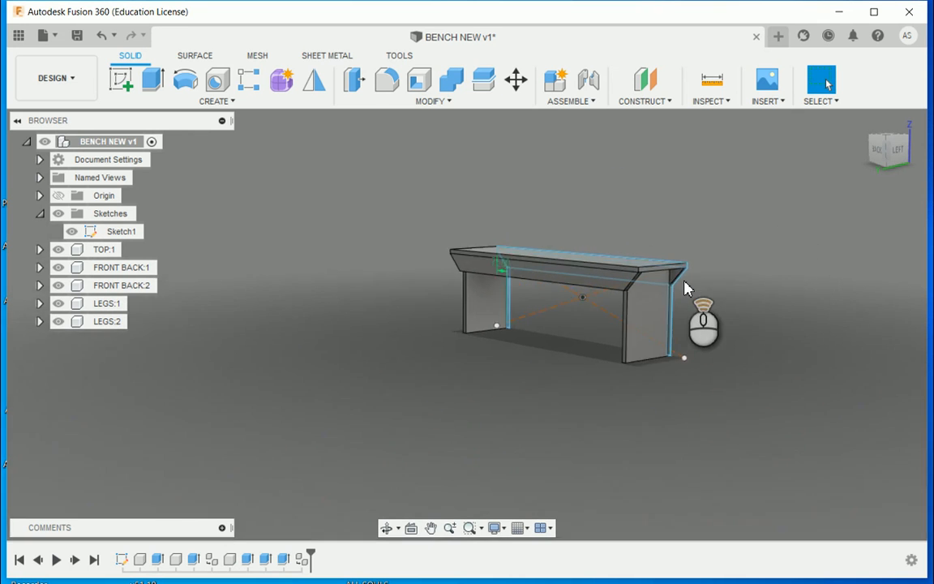
pyautogui.scroll(5, 687, 288)
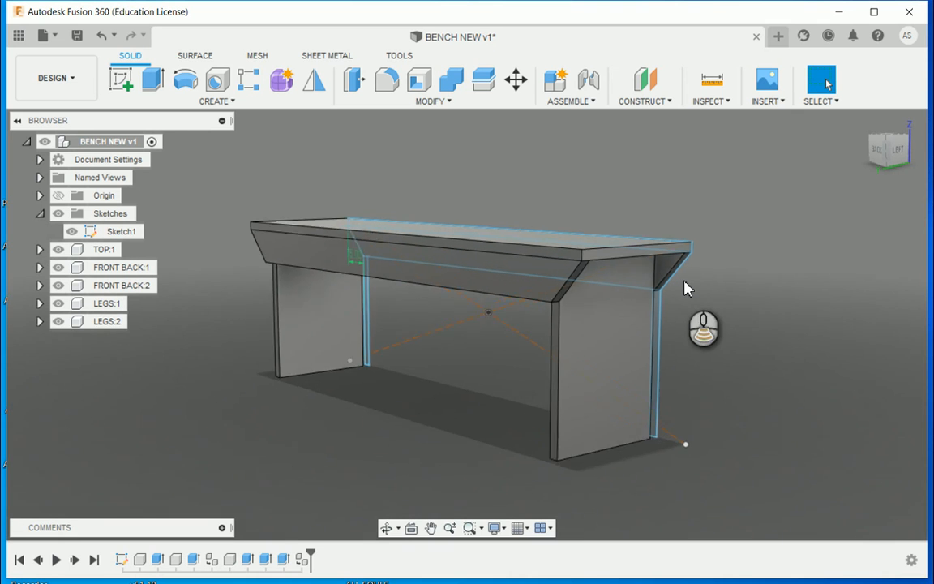
pyautogui.click(60, 215)
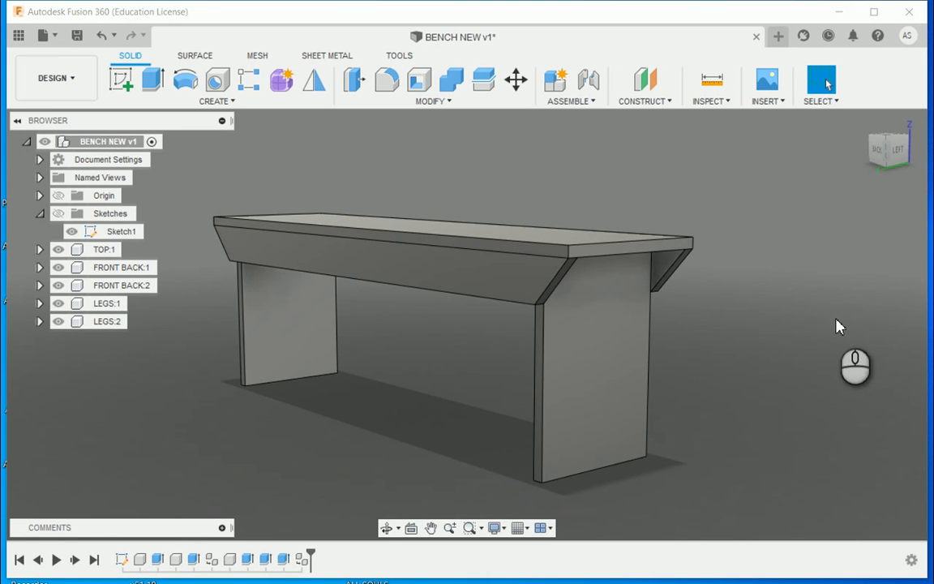
# Step: Apply the 3D Cherry - Glossy appearance from the finished solid woods to the legs, the rails and the top
pyautogui.press('a')
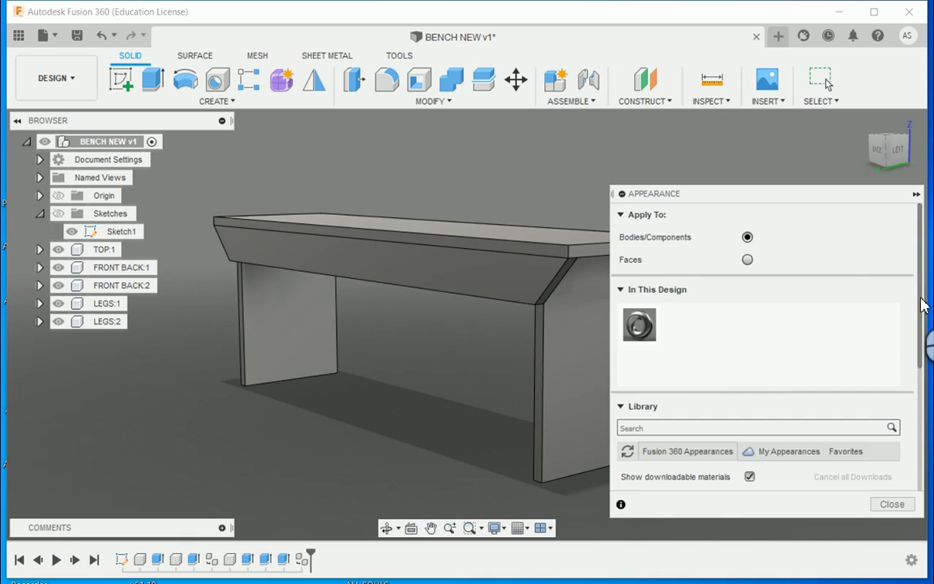
pyautogui.scroll(-5, 922, 301)
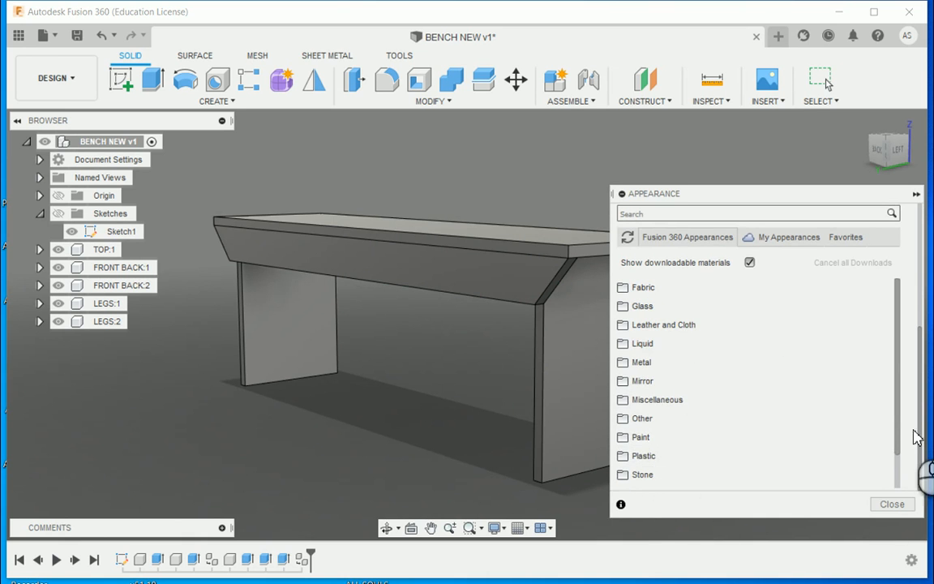
pyautogui.scroll(-2, 901, 446)
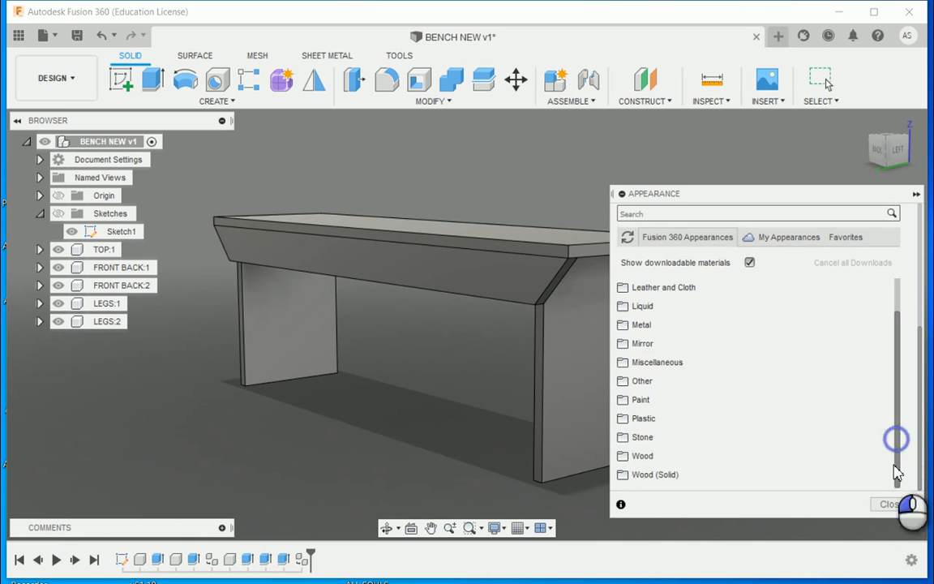
pyautogui.click(626, 477)
pyautogui.scroll(-4, 686, 451)
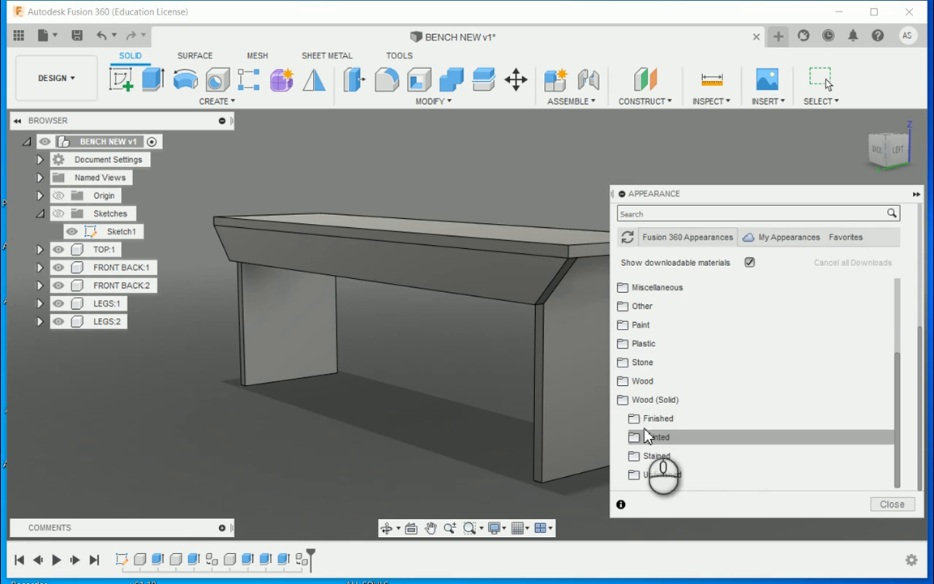
pyautogui.click(656, 419)
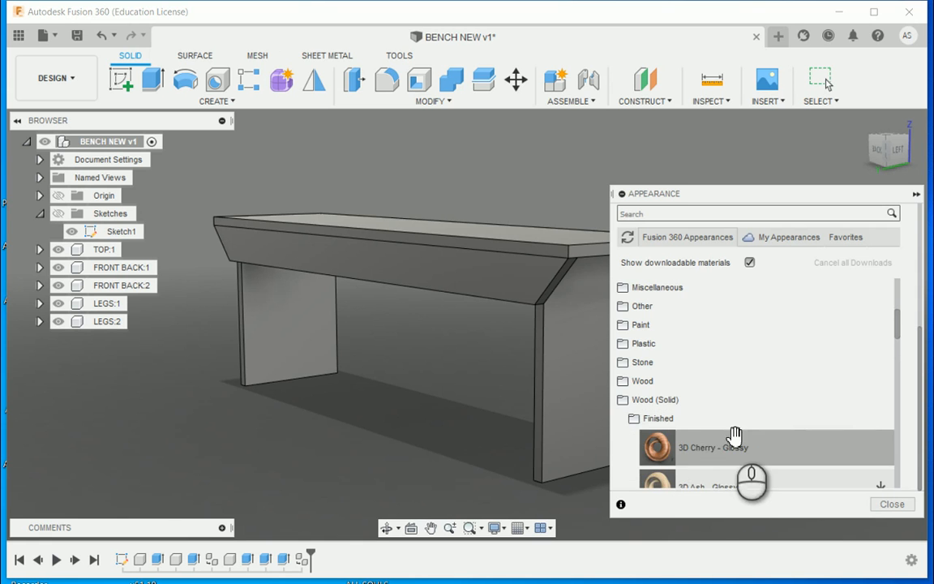
pyautogui.scroll(-1, 713, 451)
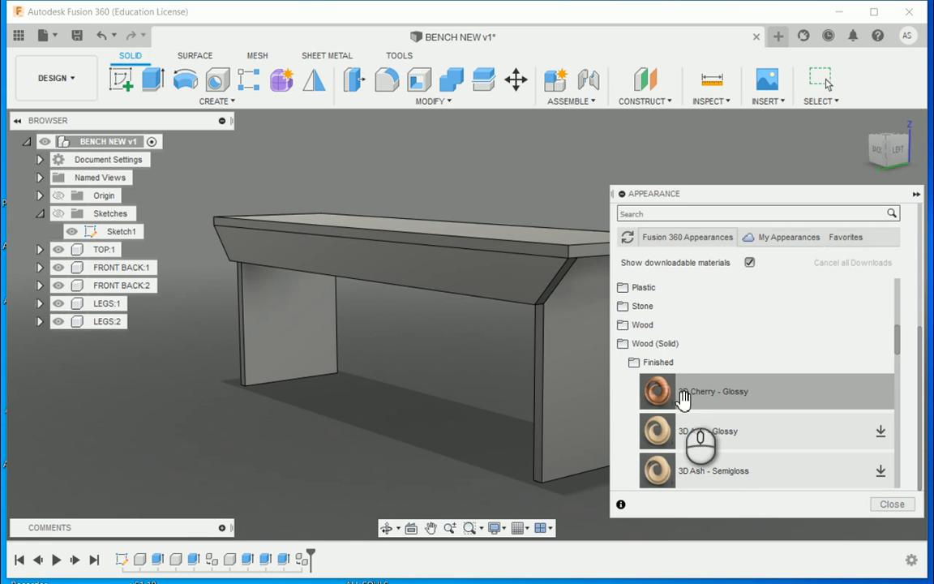
pyautogui.moveTo(684, 397); pyautogui.dragTo(557, 355)
pyautogui.moveTo(728, 391); pyautogui.dragTo(497, 271)
pyautogui.moveTo(720, 398); pyautogui.dragTo(528, 241)
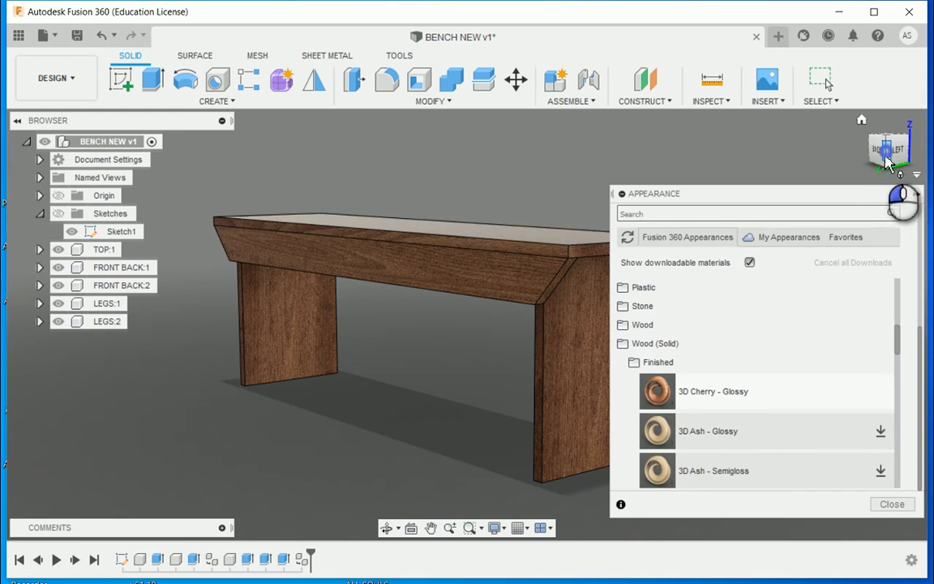
# Step: Examine the wood finish and grain on the bench from several sides and close up at one end
pyautogui.moveTo(888, 162)
pyautogui.mouseDown()
pyautogui.moveTo(758, 174)
pyautogui.moveTo(733, 189)
pyautogui.moveTo(719, 166)
pyautogui.mouseUp()
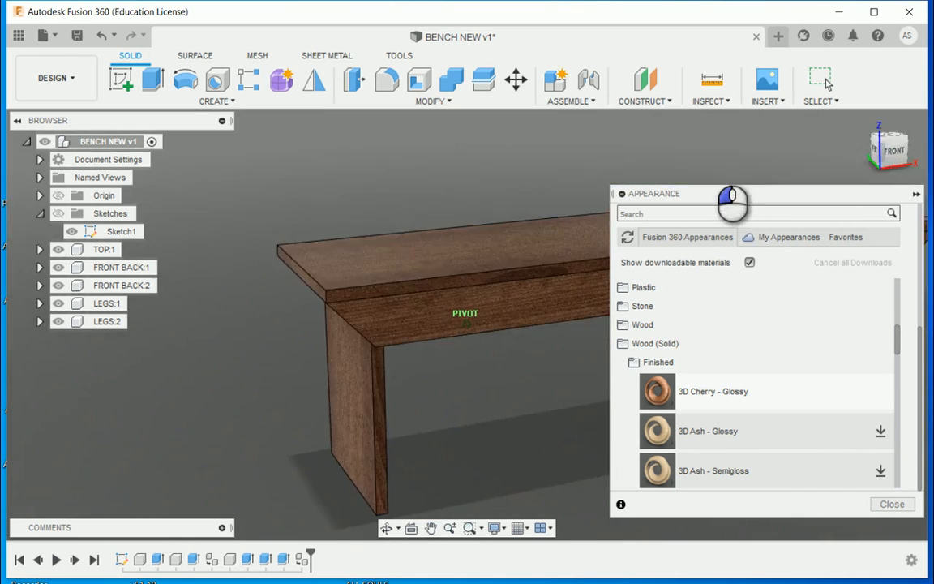
pyautogui.moveTo(733, 201); pyautogui.dragTo(901, 198)
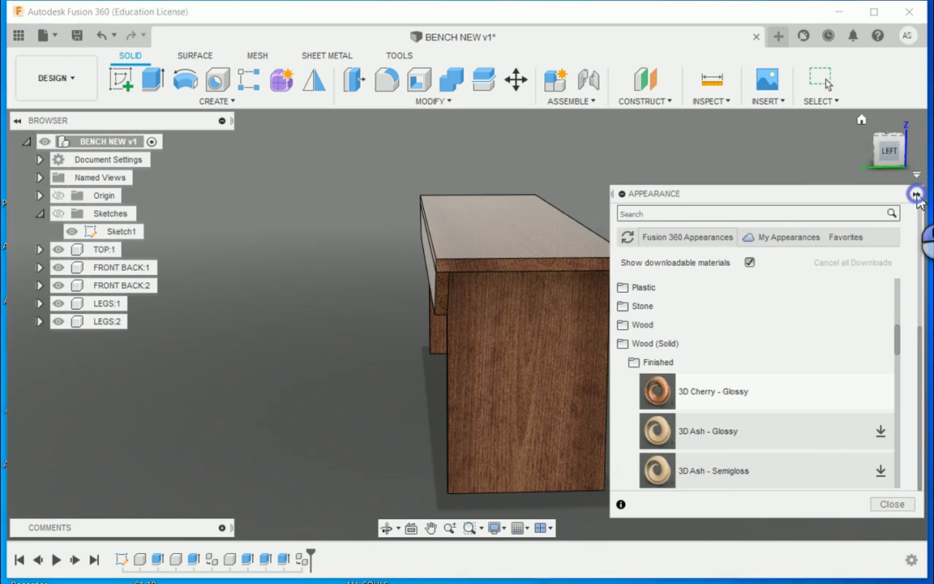
pyautogui.click(917, 195)
pyautogui.moveTo(899, 155)
pyautogui.mouseDown()
pyautogui.moveTo(933, 157)
pyautogui.moveTo(925, 110)
pyautogui.moveTo(909, 191)
pyautogui.moveTo(919, 195)
pyautogui.moveTo(862, 196)
pyautogui.moveTo(834, 209)
pyautogui.moveTo(875, 200)
pyautogui.mouseUp()
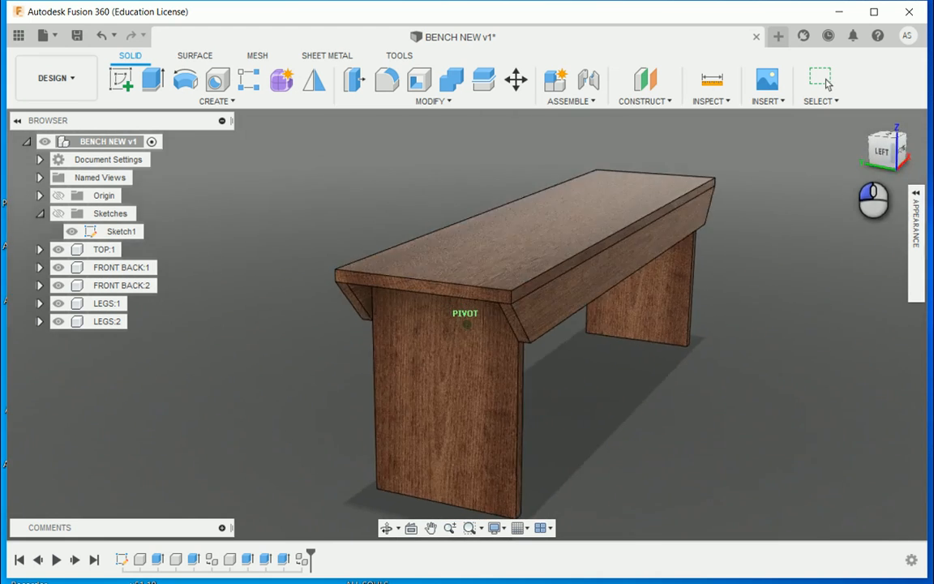
pyautogui.moveTo(855, 154); pyautogui.dragTo(933, 152)
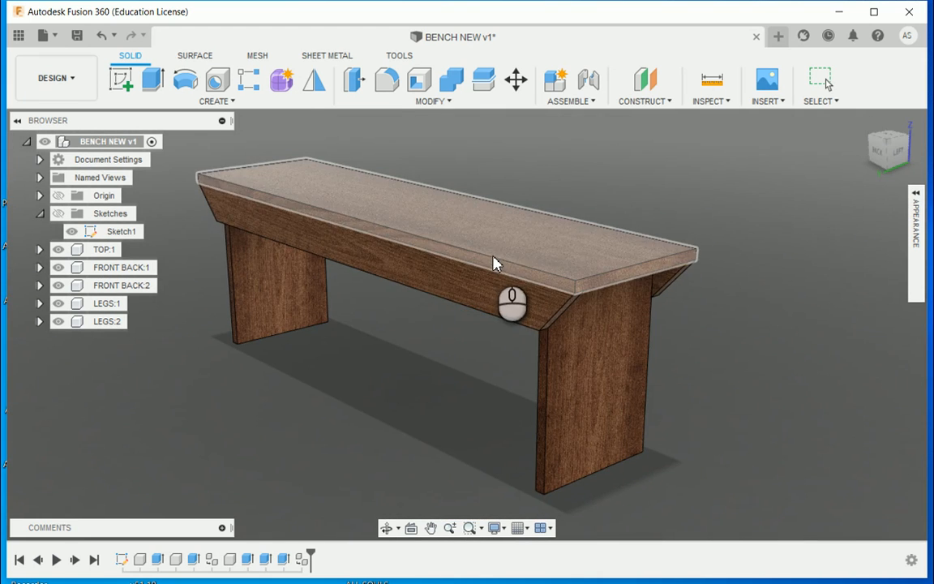
pyautogui.scroll(5, 548, 277)
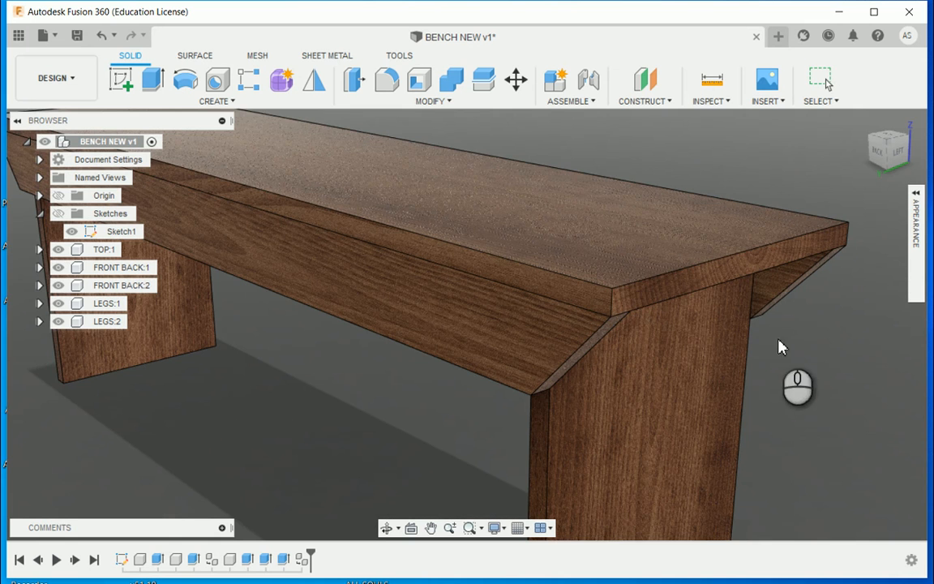
pyautogui.scroll(-5, 789, 364)
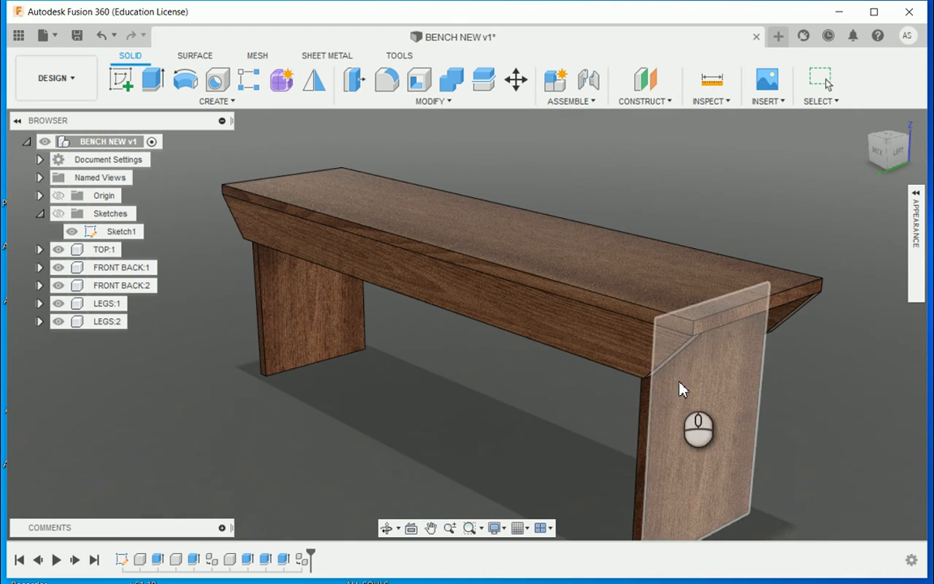
pyautogui.press('f')
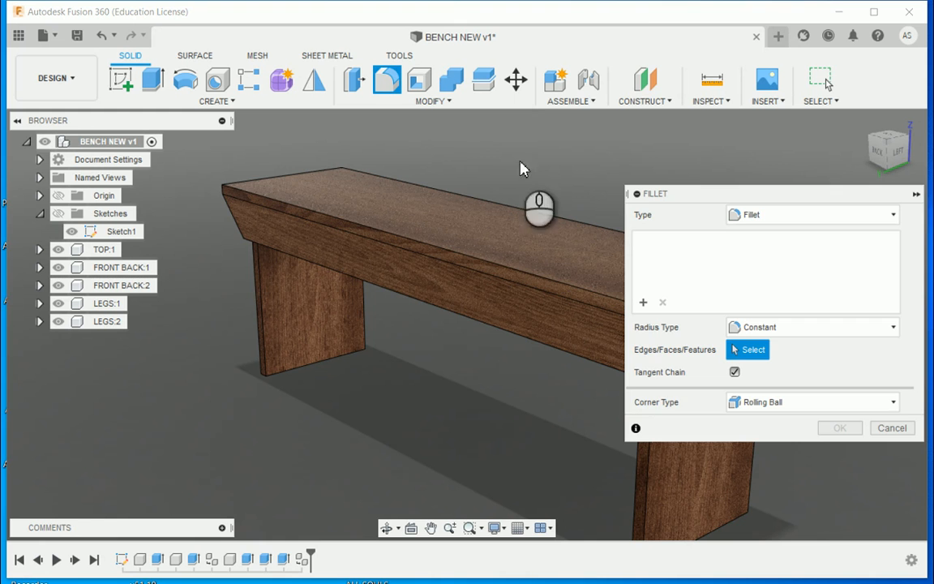
pyautogui.click(437, 246)
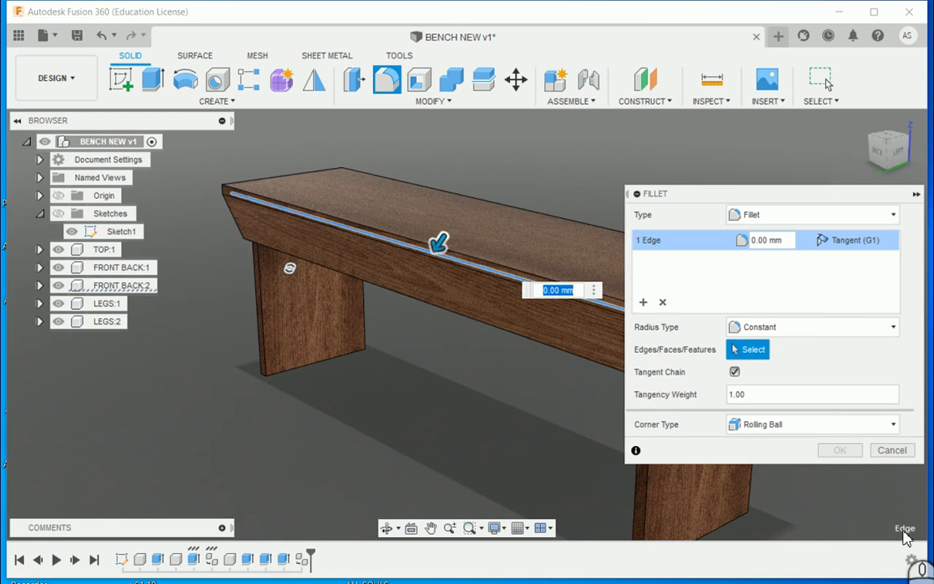
pyautogui.click(893, 450)
# Step: Round the long upper edge on the back side of the bench top with a 20 mm fillet
pyautogui.click(564, 286)
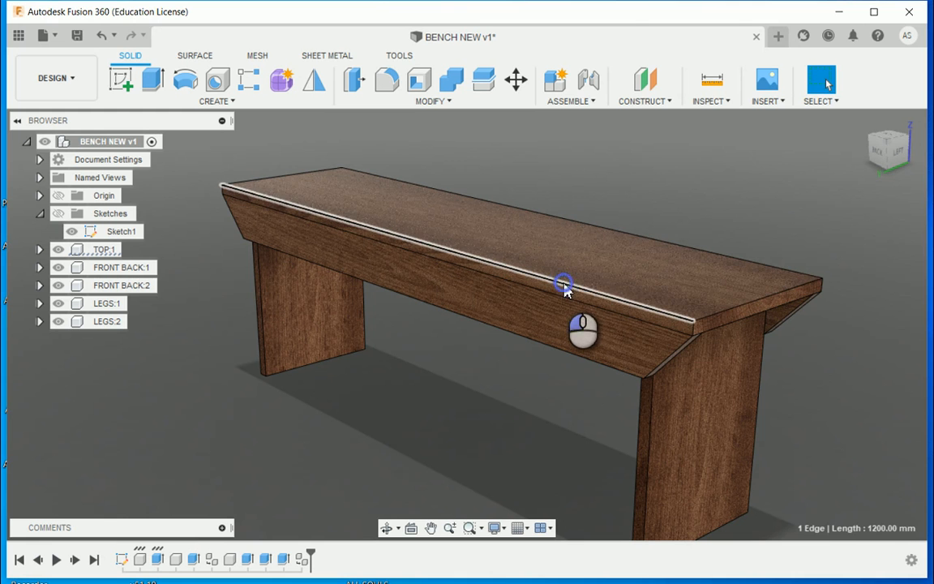
pyautogui.press('f')
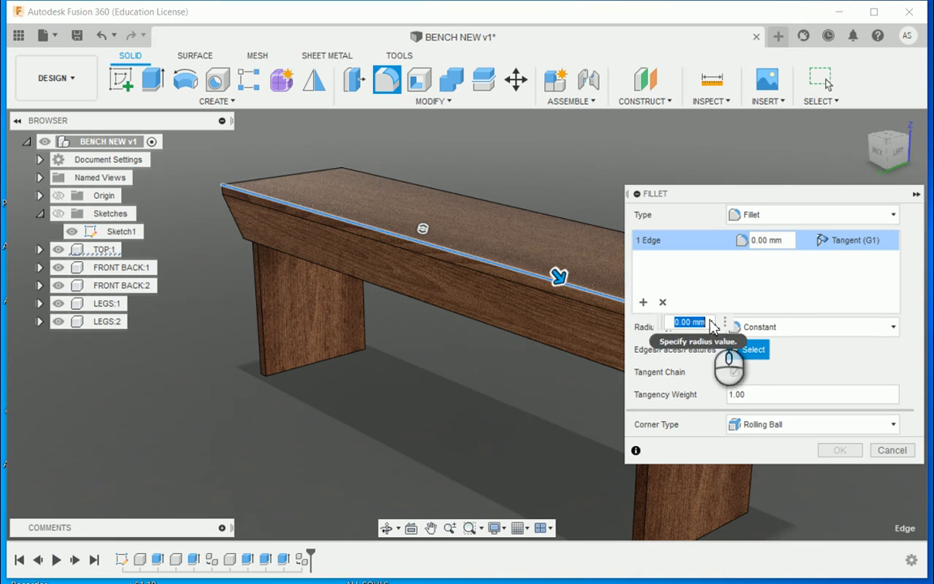
pyautogui.moveTo(565, 278); pyautogui.dragTo(579, 284)
pyautogui.scroll(1, 378, 282)
pyautogui.scroll(1, 378, 290)
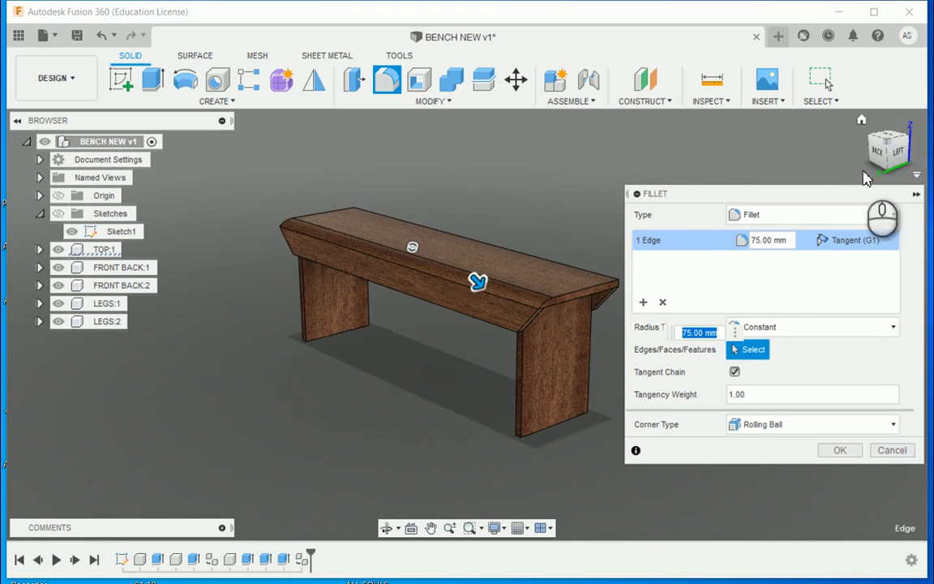
pyautogui.moveTo(911, 162)
pyautogui.keyDown('shift'); pyautogui.mouseDown(button='middle')
pyautogui.moveTo(894, 157)
pyautogui.moveTo(838, 174)
pyautogui.moveTo(834, 161)
pyautogui.moveTo(851, 154)
pyautogui.mouseUp(button='middle'); pyautogui.keyUp('shift')
pyautogui.keyDown('shift'); pyautogui.moveTo(453, 274); pyautogui.dragTo(455, 268, button='middle'); pyautogui.keyUp('shift')
pyautogui.moveTo(452, 269)
pyautogui.keyDown('shift'); pyautogui.mouseDown(button='middle')
pyautogui.moveTo(446, 277)
pyautogui.moveTo(460, 280)
pyautogui.moveTo(450, 267)
pyautogui.moveTo(442, 278)
pyautogui.moveTo(445, 270)
pyautogui.mouseUp(button='middle'); pyautogui.keyUp('shift')
pyautogui.moveTo(832, 146); pyautogui.dragTo(844, 145)
pyautogui.scroll(-1, 498, 293)
pyautogui.scroll(-5, 498, 298)
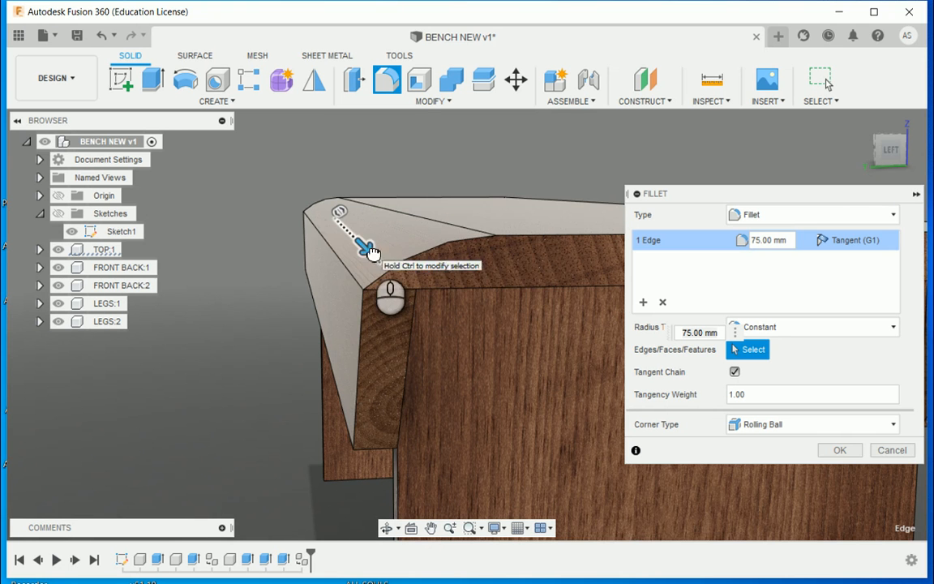
pyautogui.moveTo(367, 248); pyautogui.dragTo(323, 267)
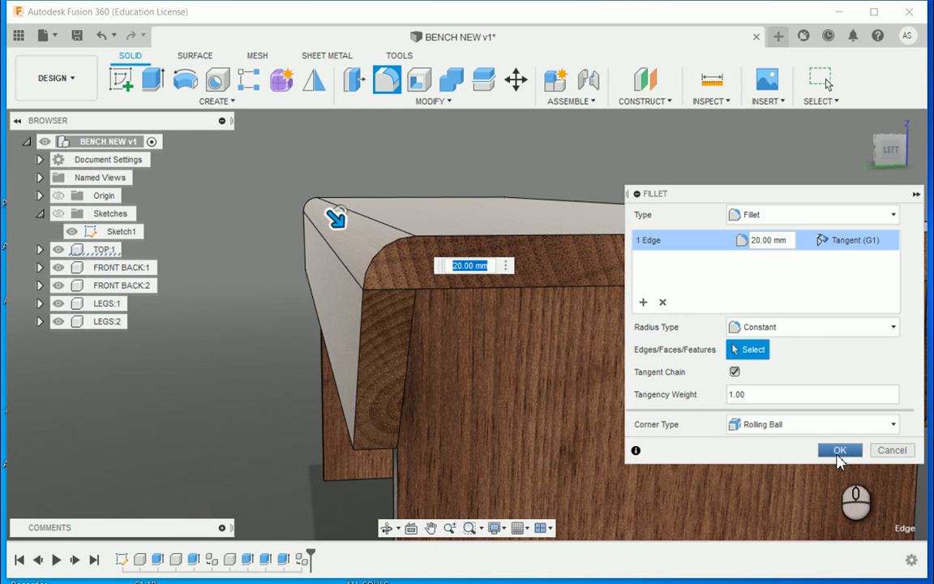
pyautogui.click(839, 451)
# Step: Fillet the opposite long upper edge, on the front side of the bench top, with a 20 mm radius
pyautogui.scroll(-3, 430, 250)
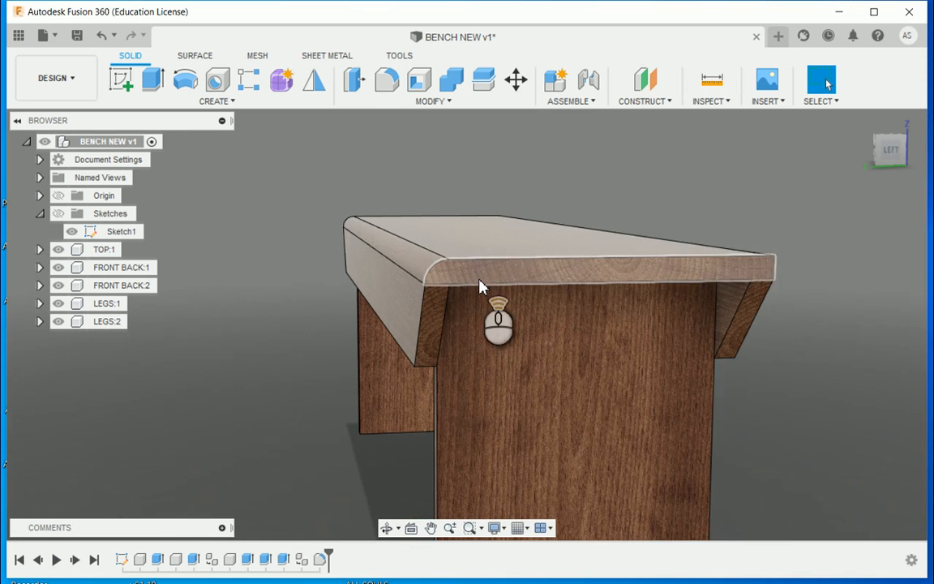
pyautogui.moveTo(906, 157); pyautogui.dragTo(778, 244)
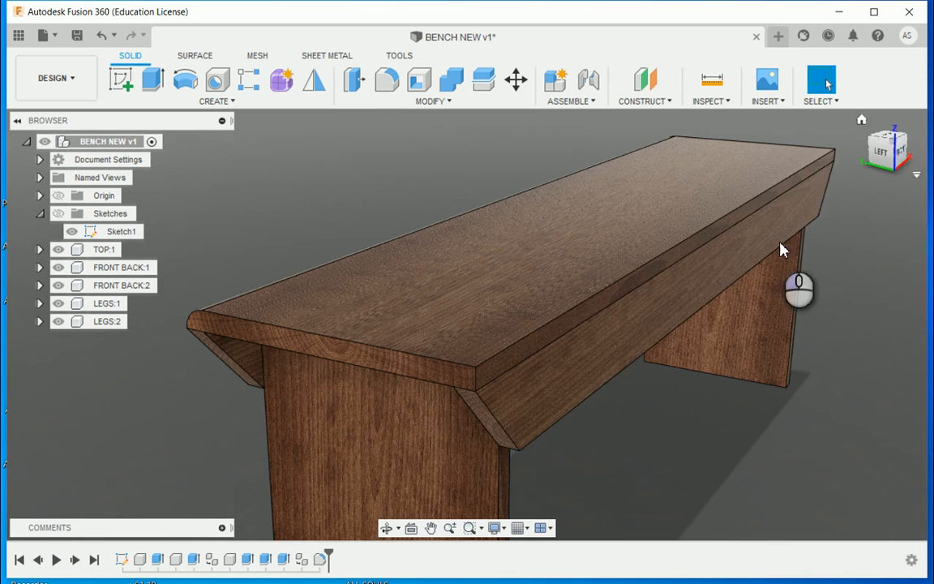
pyautogui.click(675, 256)
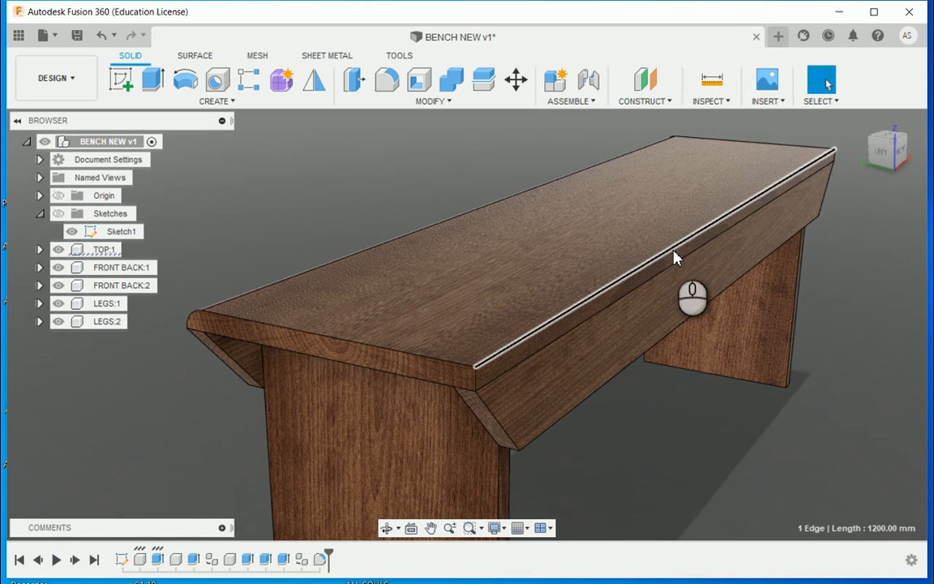
pyautogui.press('f')
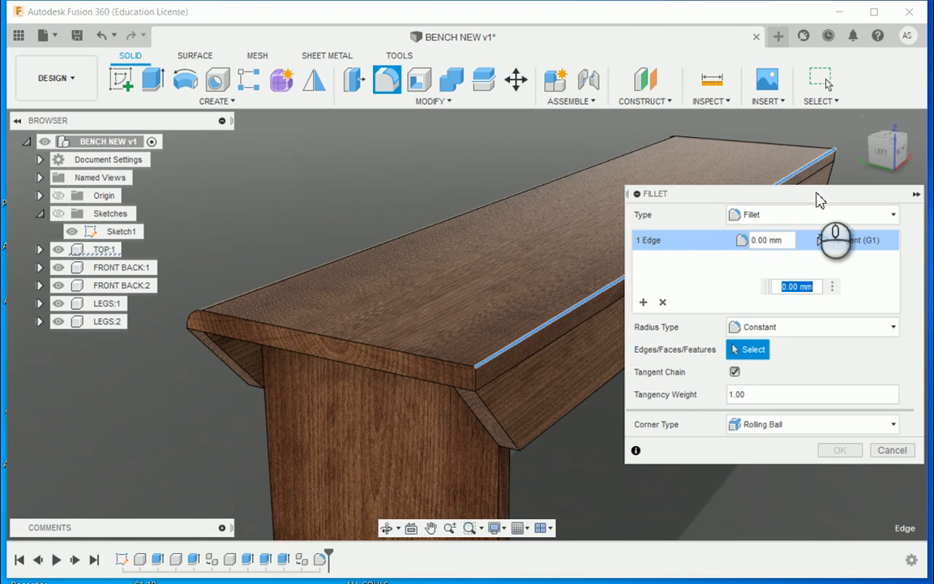
pyautogui.keyDown('shift'); pyautogui.moveTo(570, 142); pyautogui.dragTo(397, 244, button='middle'); pyautogui.keyUp('shift')
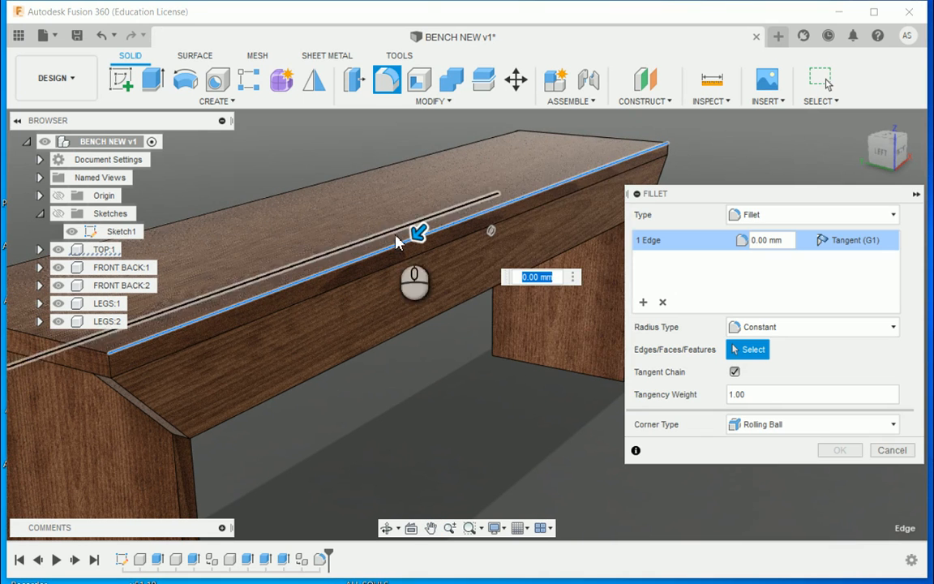
pyautogui.write('2')
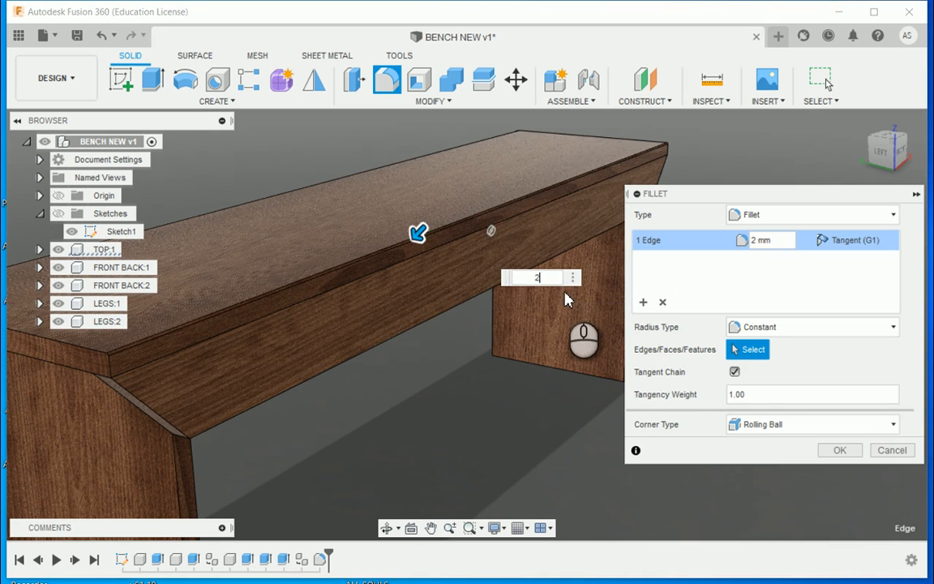
pyautogui.write('0')
pyautogui.press('Return')
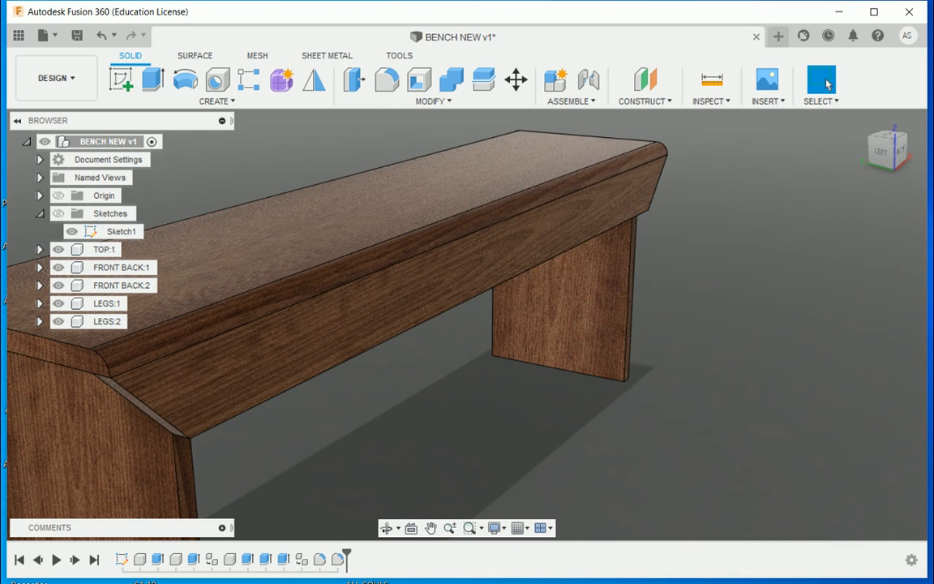
# Step: Fillet the outer vertical edge of the left-end leg panel on the back side with a 20 mm radius
pyautogui.moveTo(886, 148)
pyautogui.mouseDown()
pyautogui.moveTo(904, 142)
pyautogui.moveTo(933, 166)
pyautogui.moveTo(897, 151)
pyautogui.mouseUp()
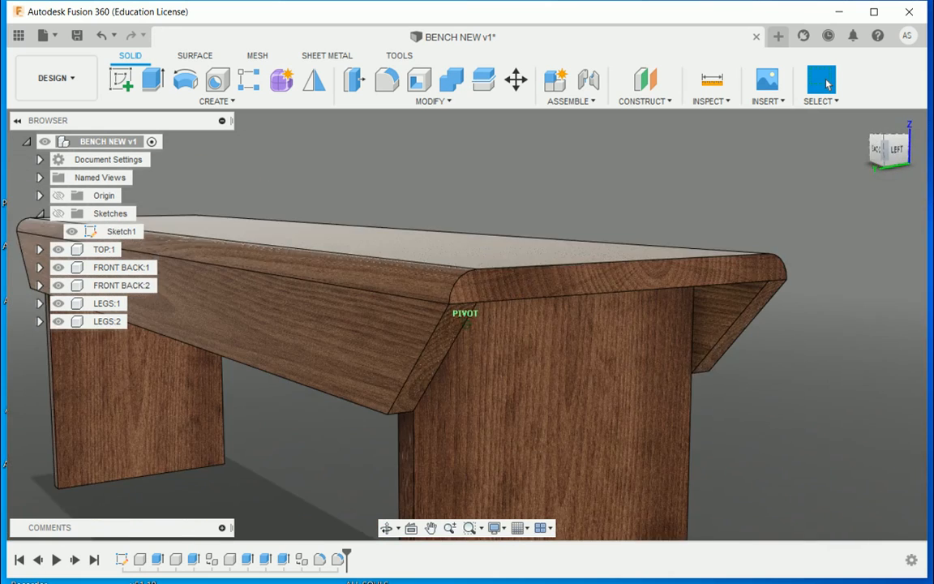
pyautogui.scroll(-4, 484, 243)
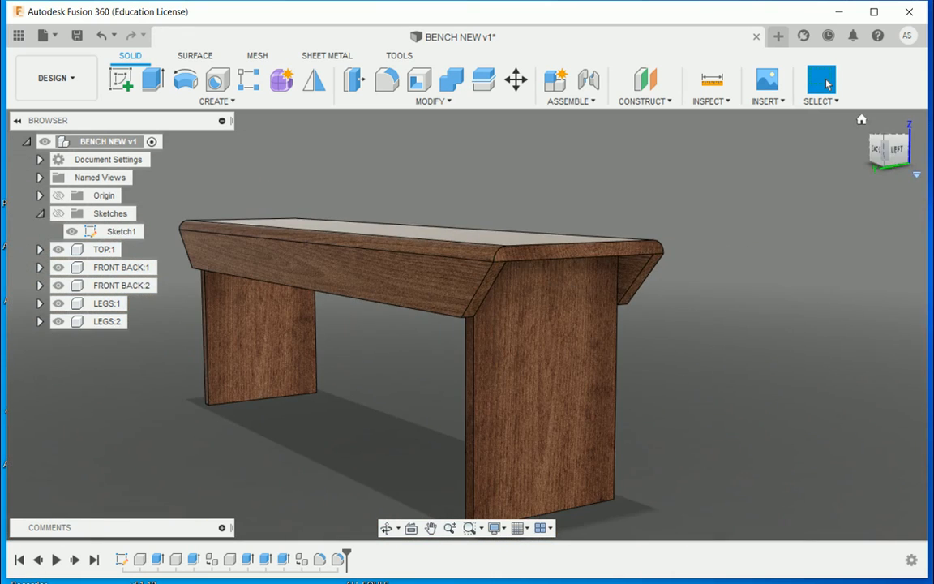
pyautogui.moveTo(886, 168)
pyautogui.mouseDown()
pyautogui.moveTo(915, 182)
pyautogui.moveTo(902, 209)
pyautogui.moveTo(913, 207)
pyautogui.mouseUp()
pyautogui.click(522, 384)
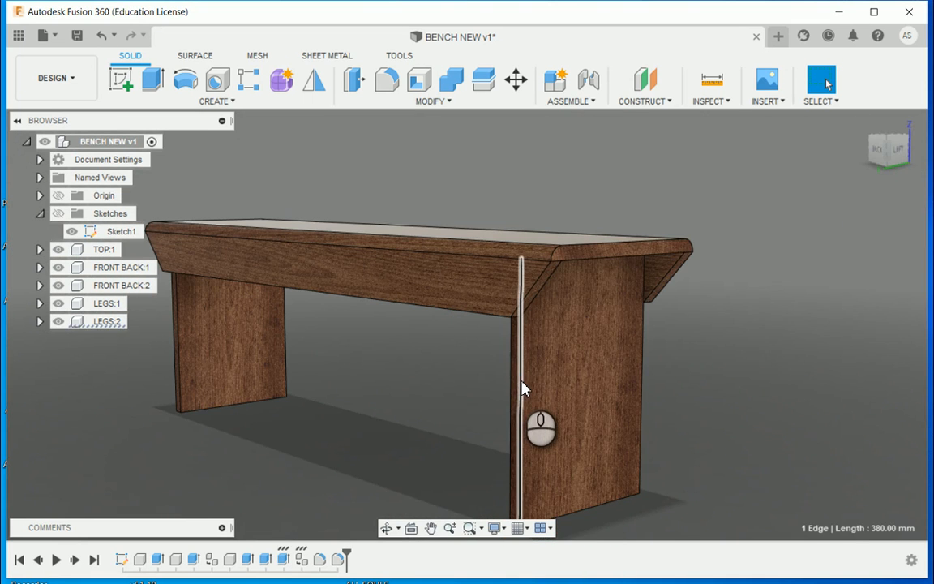
pyautogui.press('f')
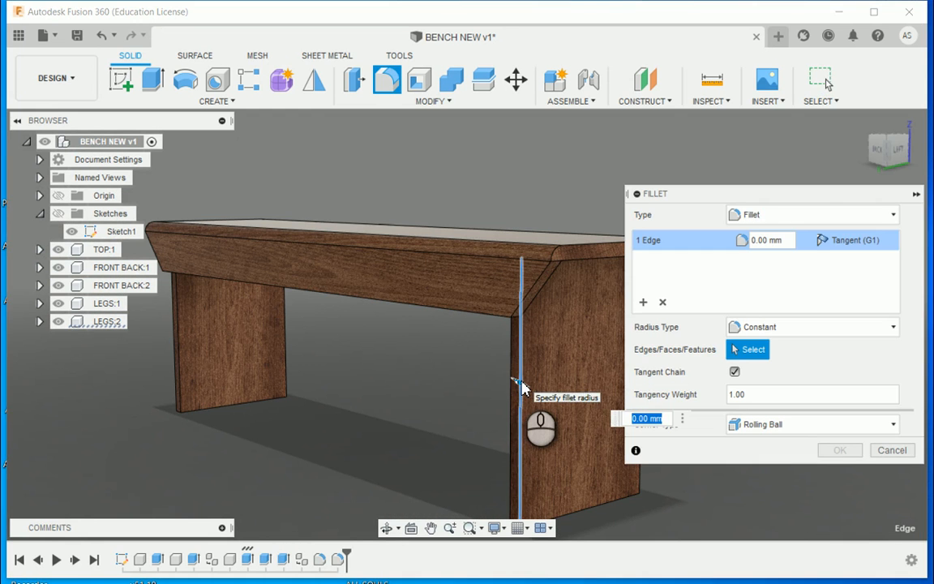
pyautogui.click(878, 158)
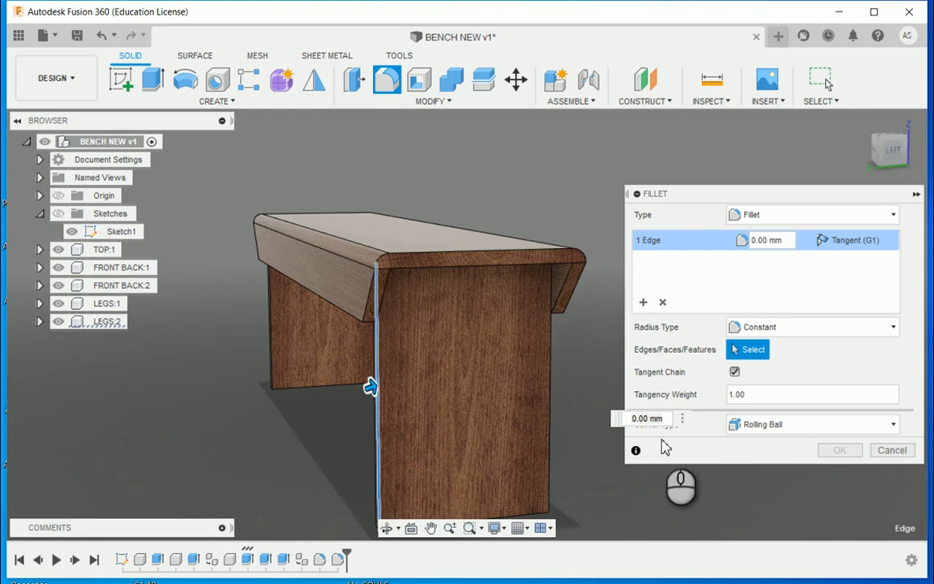
pyautogui.click(683, 420)
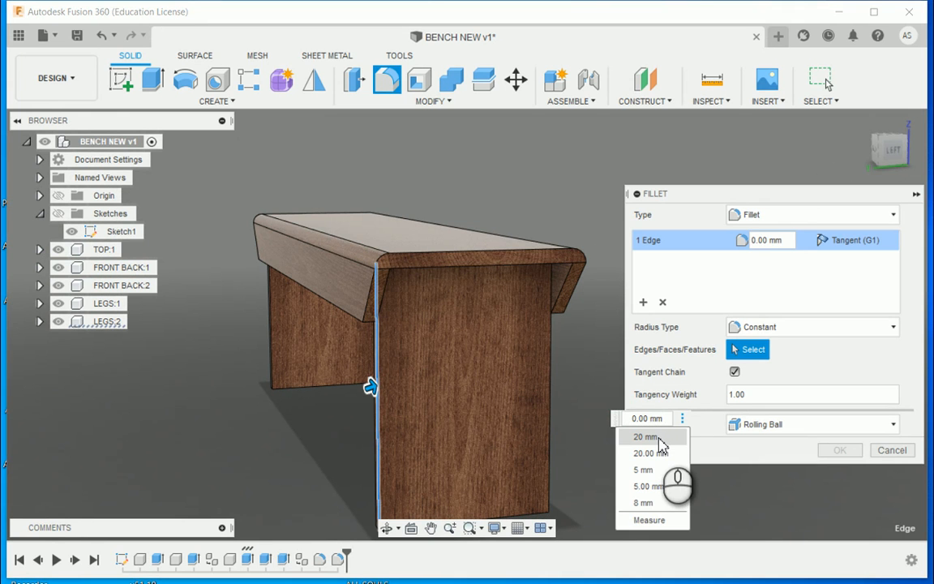
pyautogui.click(660, 438)
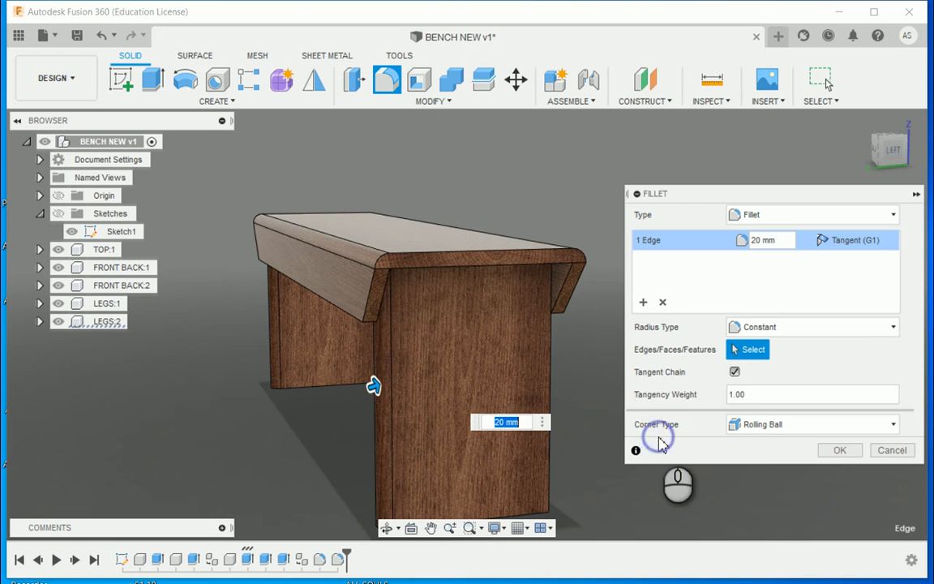
pyautogui.click(840, 450)
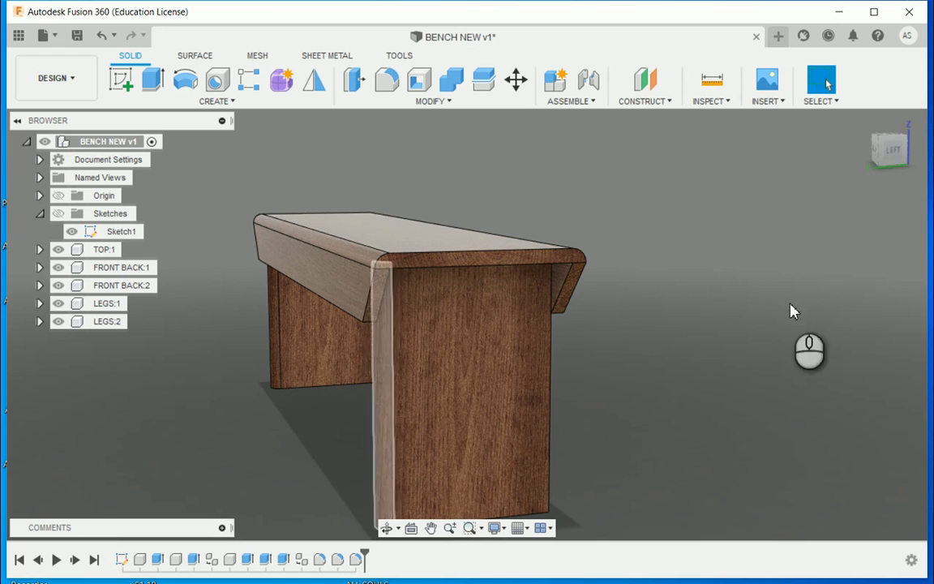
# Step: Fillet the outer vertical edge of the same leg panel on the front side with a 20 mm radius
pyautogui.moveTo(906, 151); pyautogui.dragTo(835, 152)
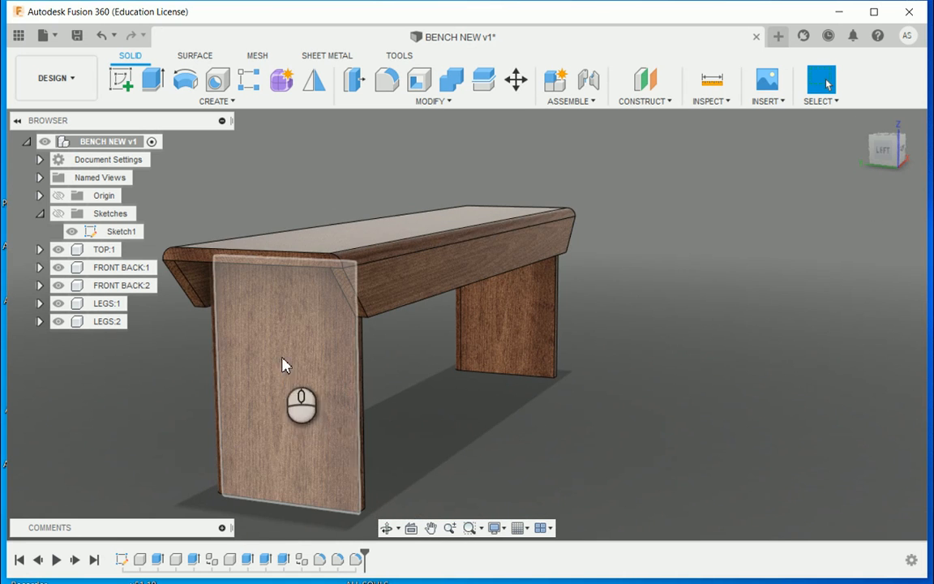
pyautogui.click(356, 443)
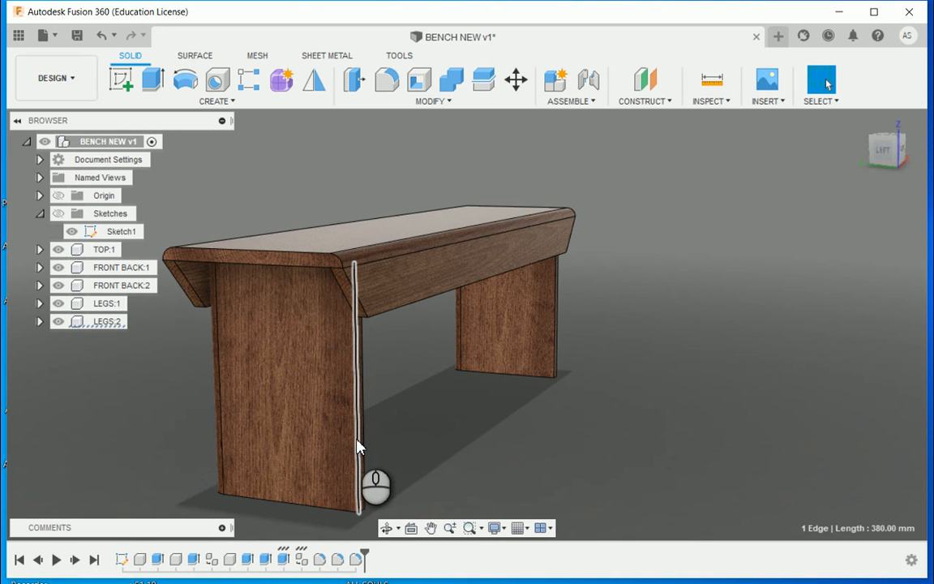
pyautogui.press('f')
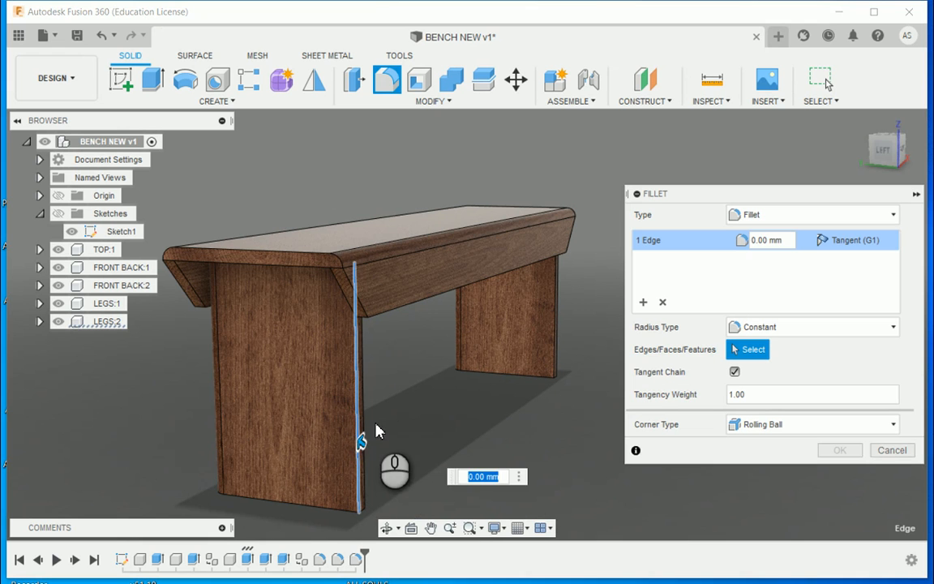
pyautogui.click(518, 477)
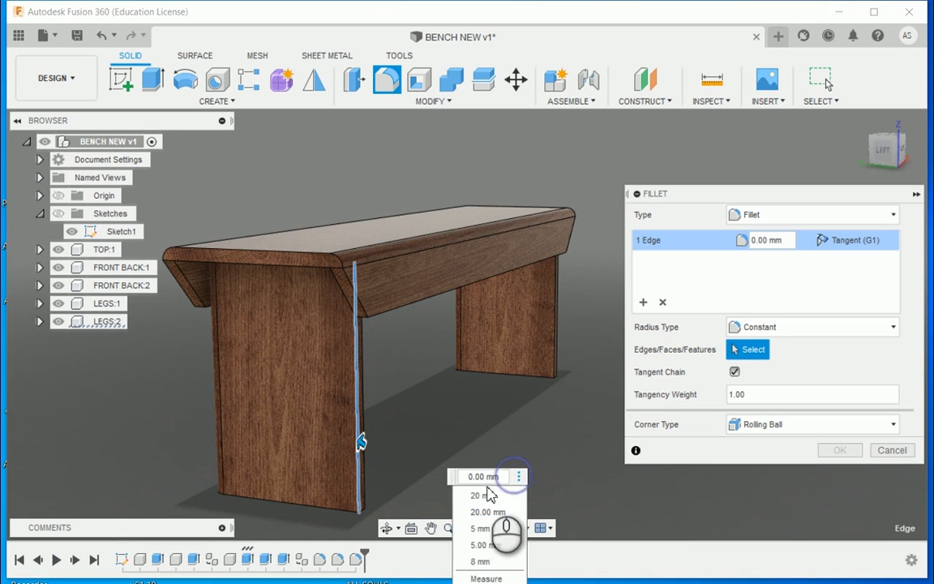
pyautogui.click(483, 496)
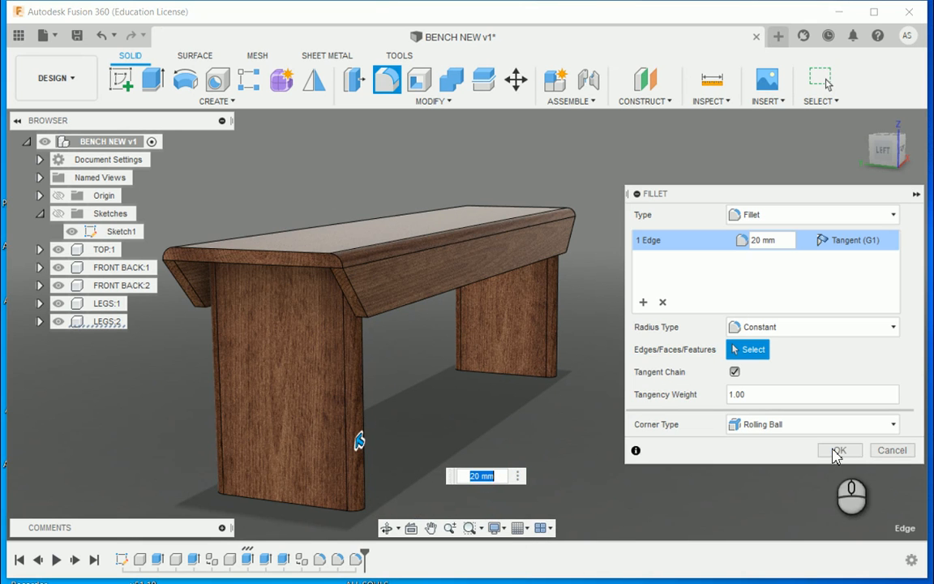
pyautogui.click(834, 448)
# Step: Rotate the LEGS:1 component 180 degrees about Z with a free move and capture its position, turning its rounded edges outward
pyautogui.moveTo(897, 146)
pyautogui.mouseDown()
pyautogui.moveTo(859, 148)
pyautogui.moveTo(876, 150)
pyautogui.moveTo(828, 84)
pyautogui.moveTo(888, 179)
pyautogui.mouseUp()
pyautogui.click(763, 329)
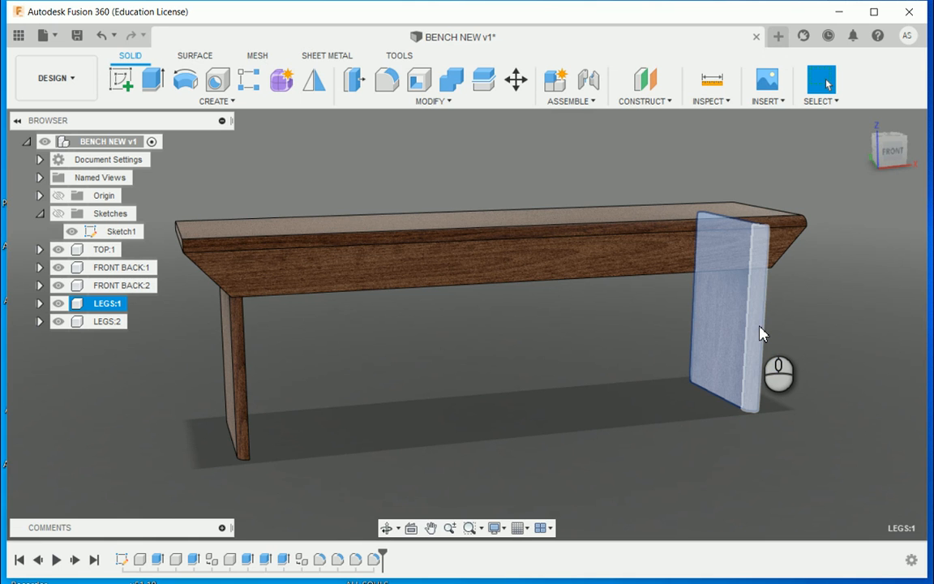
pyautogui.press('m')
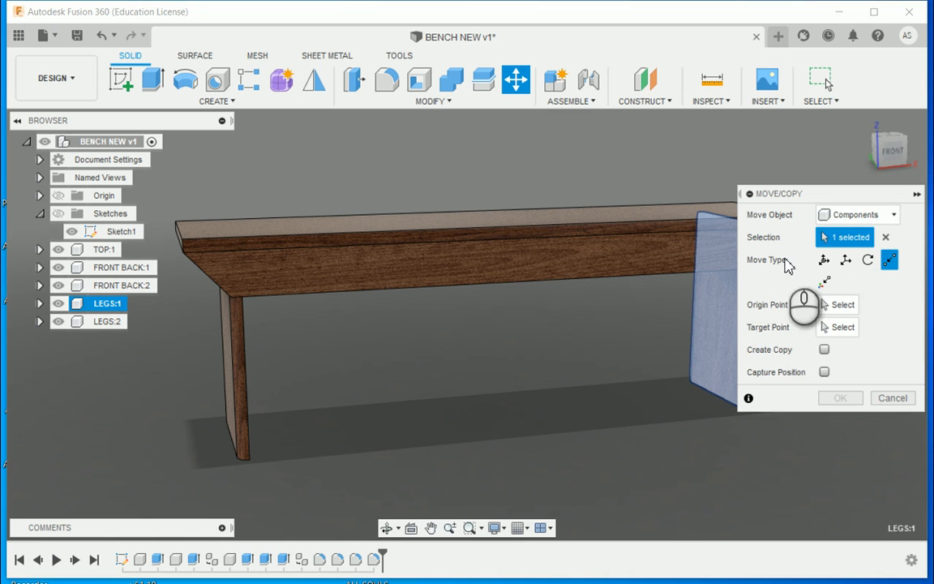
pyautogui.click(824, 259)
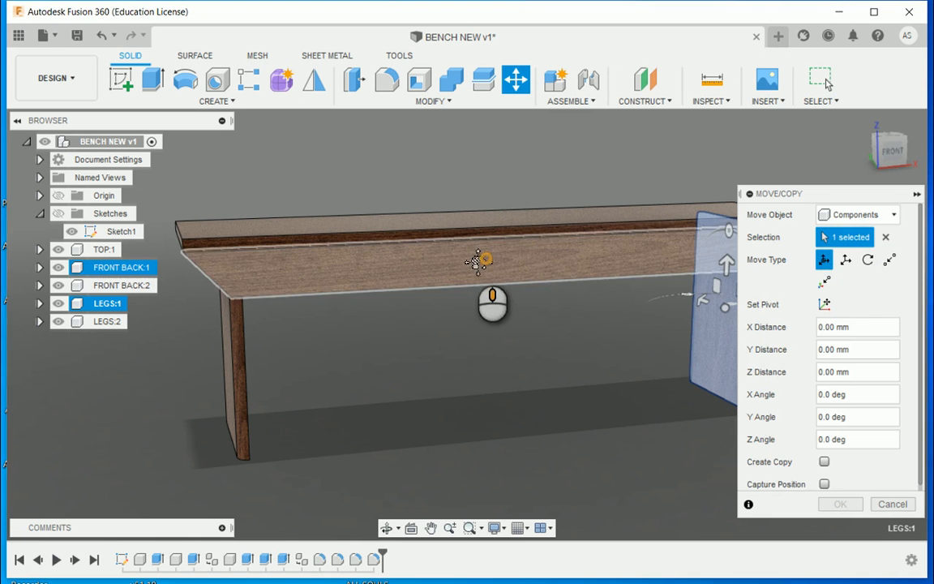
pyautogui.moveTo(476, 264); pyautogui.dragTo(205, 246, button='middle')
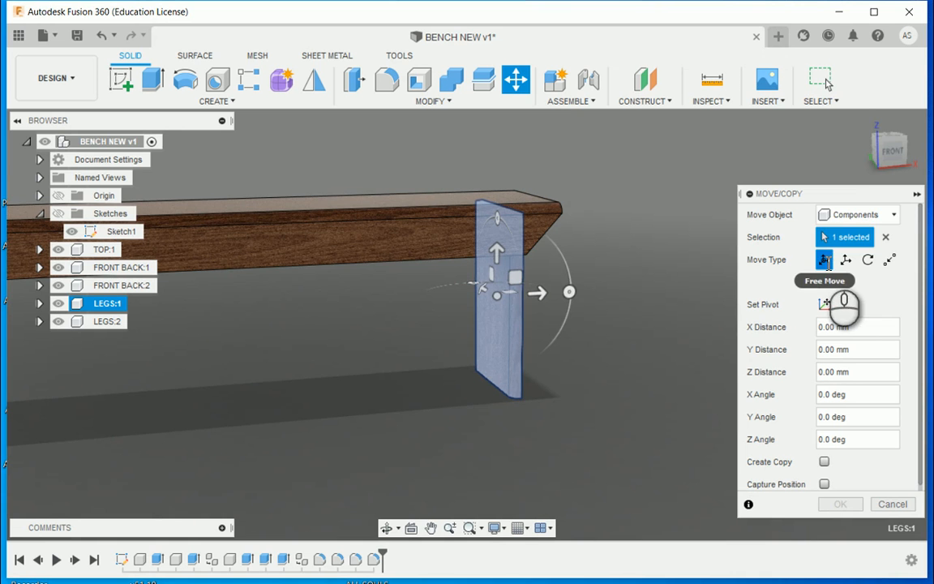
pyautogui.moveTo(892, 149); pyautogui.dragTo(876, 200)
pyautogui.moveTo(556, 235); pyautogui.dragTo(424, 432, button='middle')
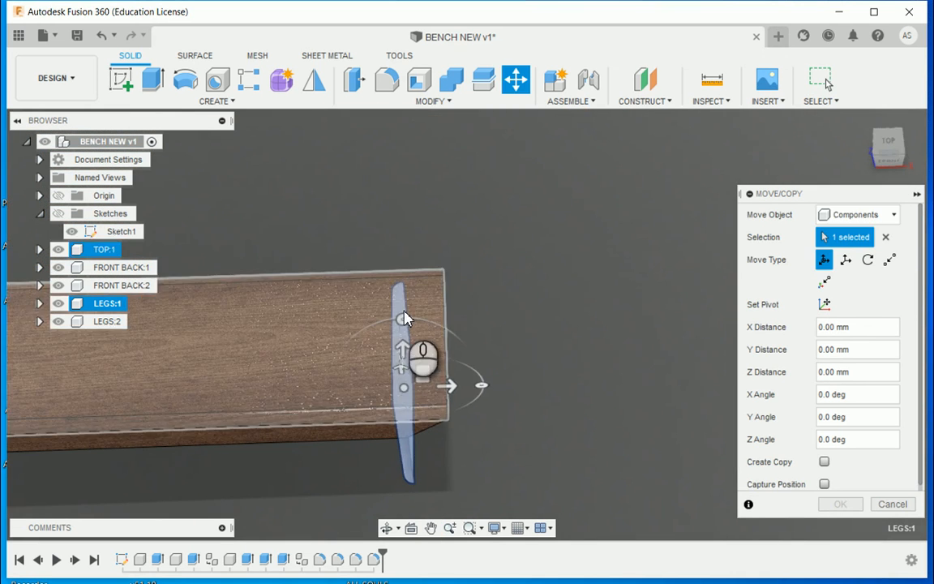
pyautogui.moveTo(448, 329); pyautogui.dragTo(407, 408)
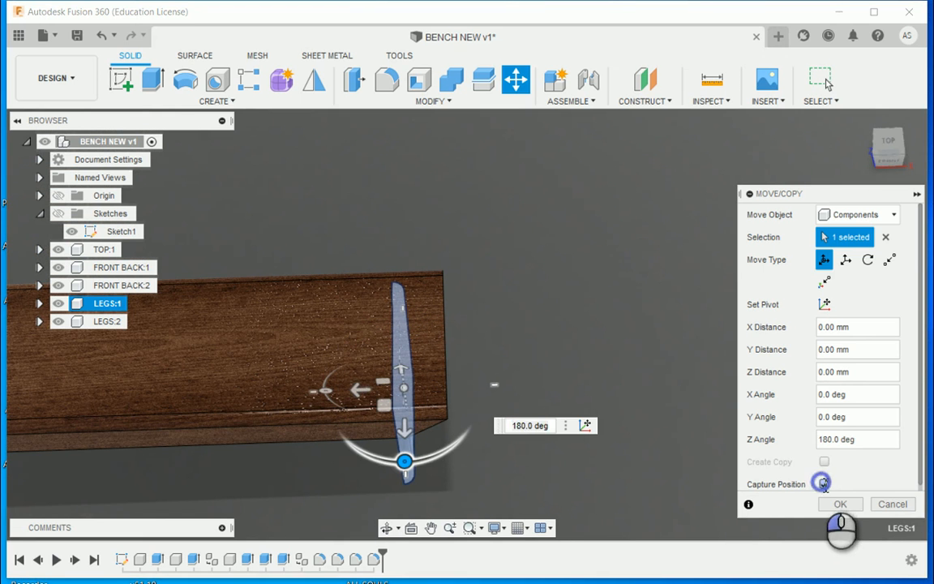
pyautogui.click(841, 504)
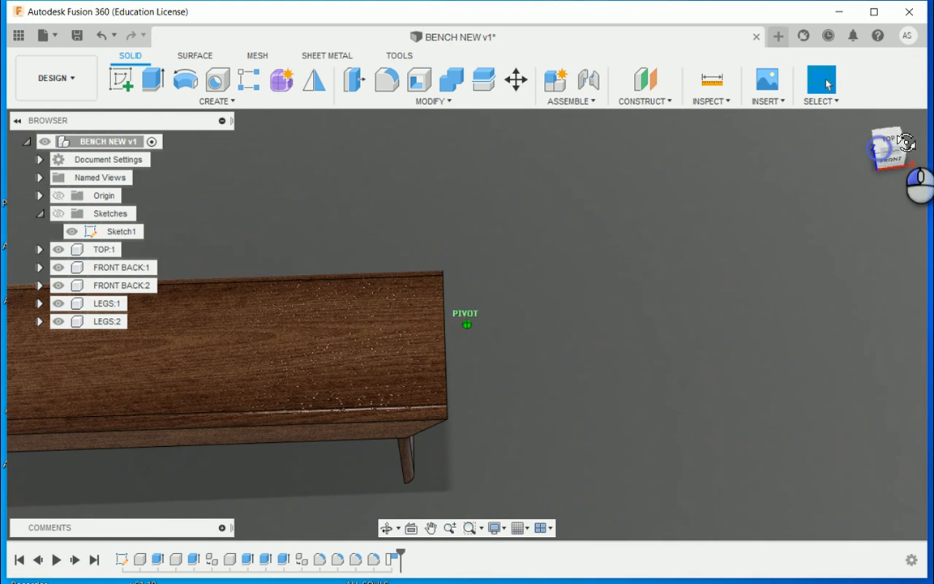
# Step: Examine the bench from below and from several sides to check the leg orientation and the rounded edges
pyautogui.moveTo(906, 142); pyautogui.dragTo(872, 160)
pyautogui.scroll(-3, 467, 381)
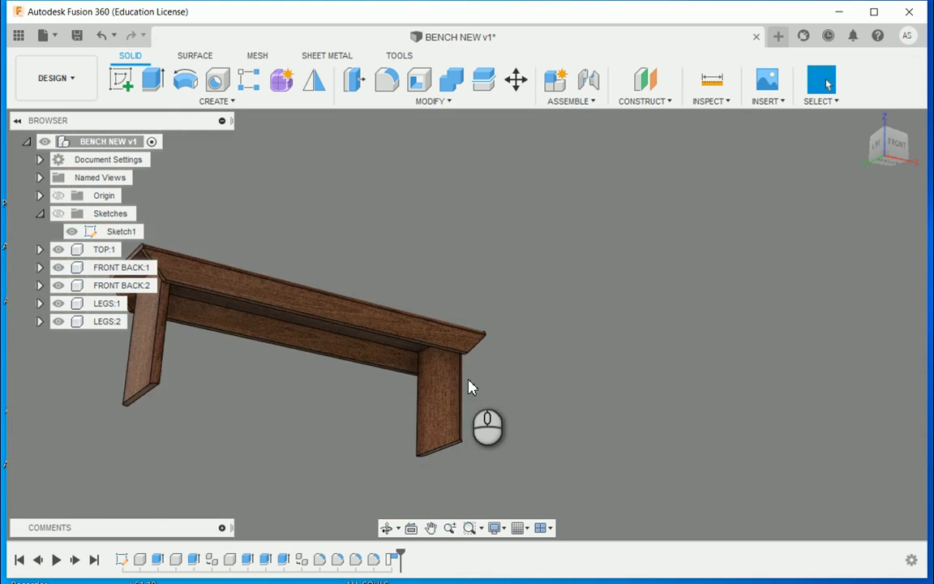
pyautogui.moveTo(884, 153)
pyautogui.mouseDown()
pyautogui.moveTo(872, 162)
pyautogui.moveTo(900, 134)
pyautogui.moveTo(919, 133)
pyautogui.moveTo(887, 158)
pyautogui.mouseUp()
pyautogui.scroll(-3, 712, 461)
pyautogui.moveTo(621, 391); pyautogui.dragTo(619, 316, button='middle')
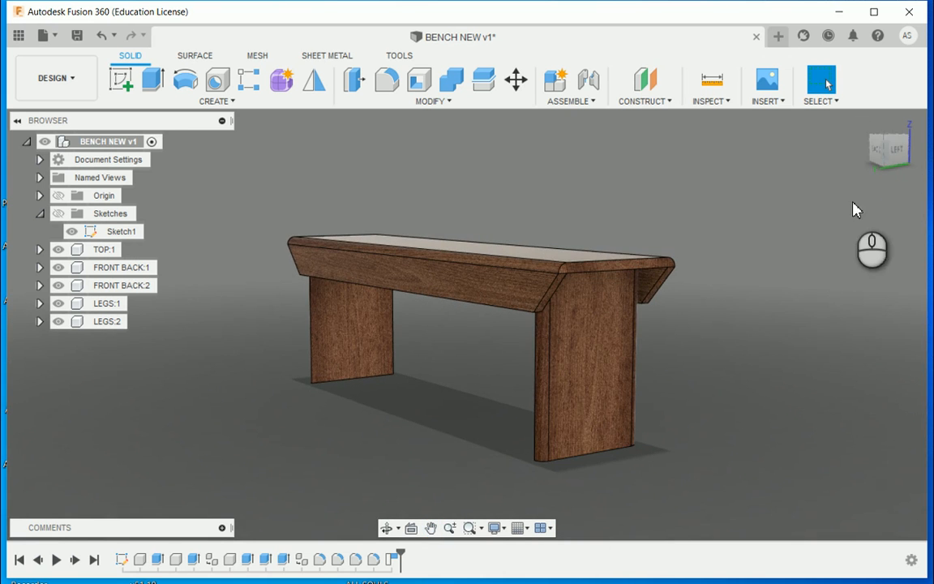
pyautogui.moveTo(884, 154); pyautogui.dragTo(876, 165)
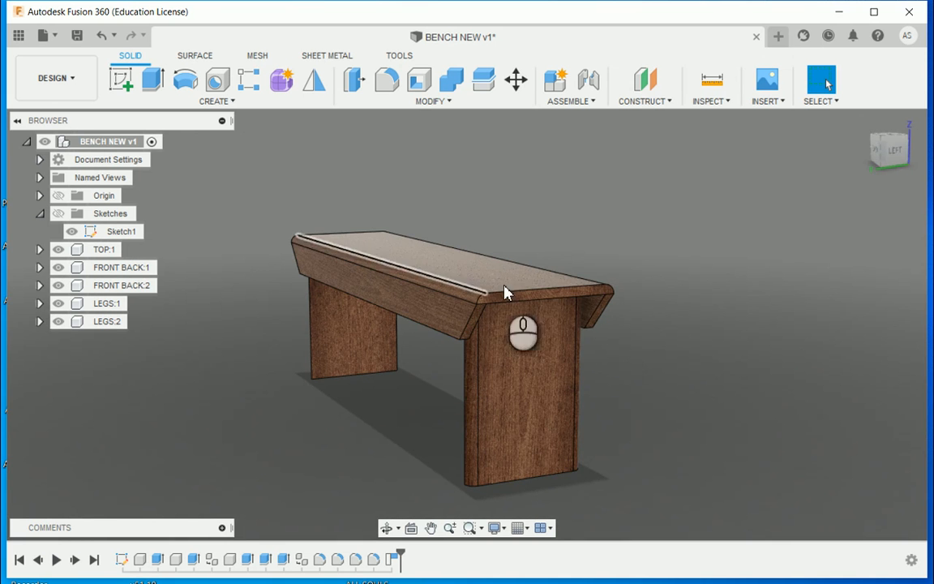
pyautogui.moveTo(884, 162); pyautogui.dragTo(902, 145)
pyautogui.scroll(8, 469, 199)
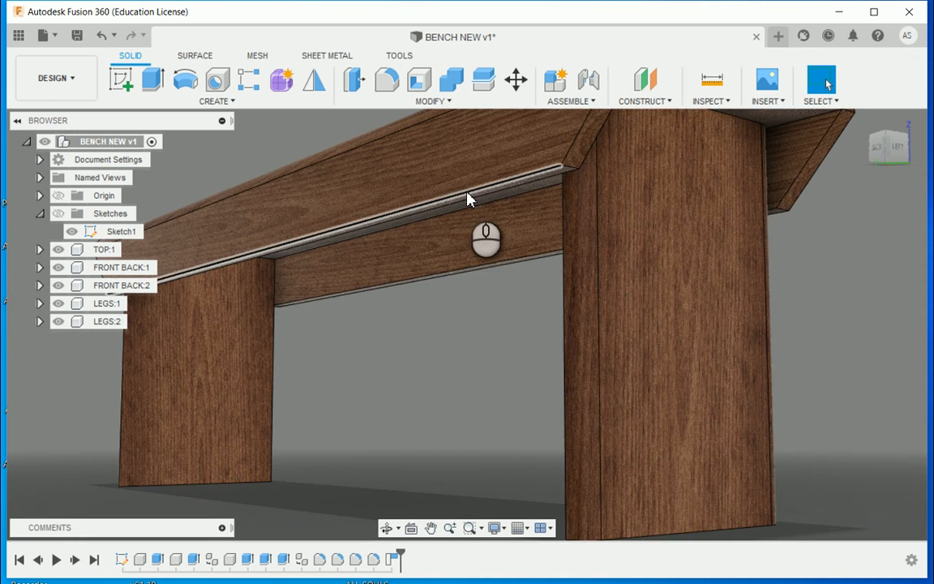
pyautogui.click(469, 199)
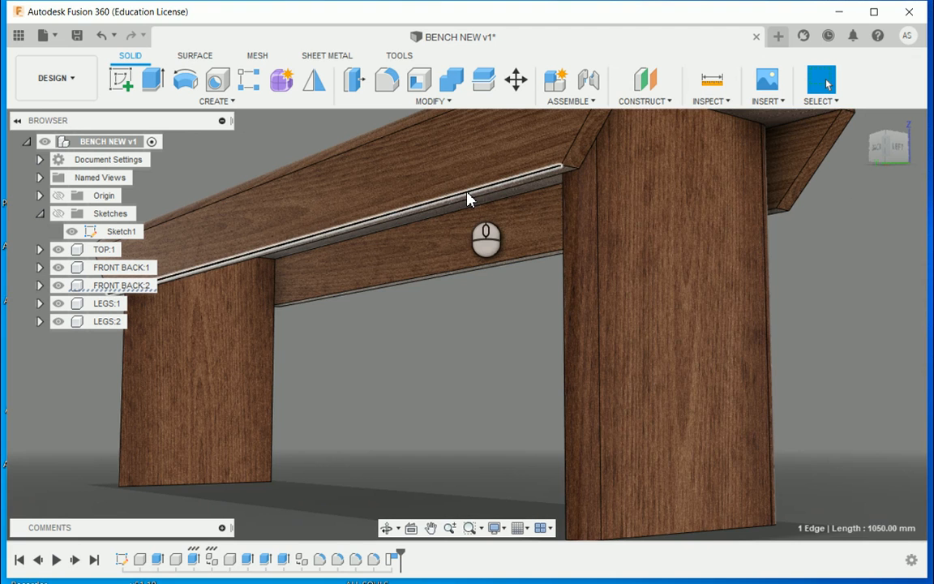
pyautogui.press('f')
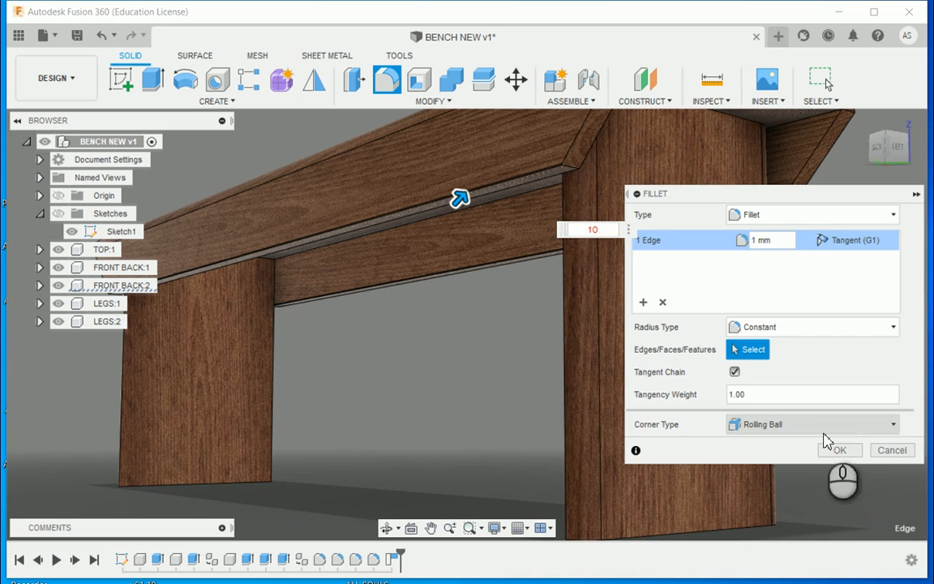
pyautogui.click(893, 450)
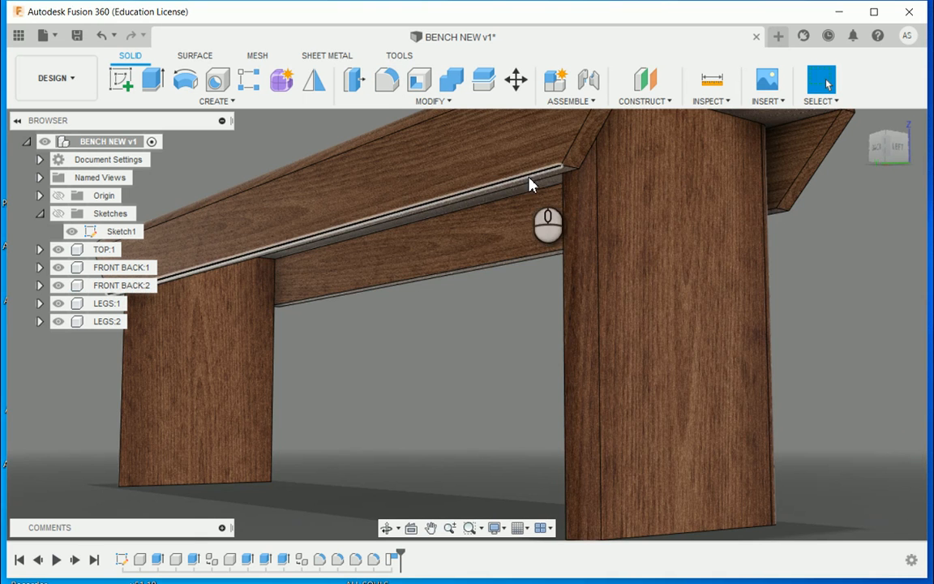
# Step: Fillet the long lower outer edge of the back side board, FRONT BACK:2, with a 10 mm radius
pyautogui.click(522, 179)
pyautogui.press('f')
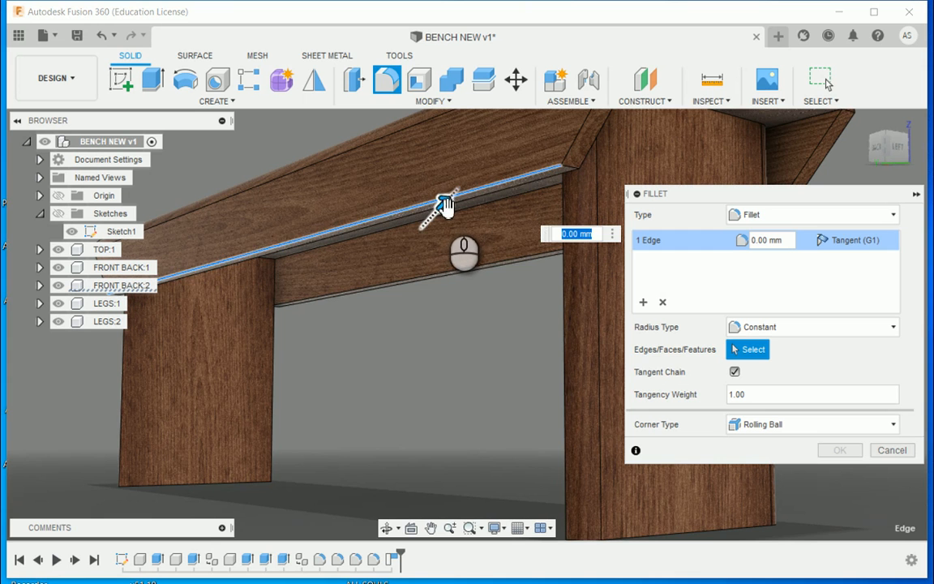
pyautogui.moveTo(444, 205); pyautogui.dragTo(446, 203)
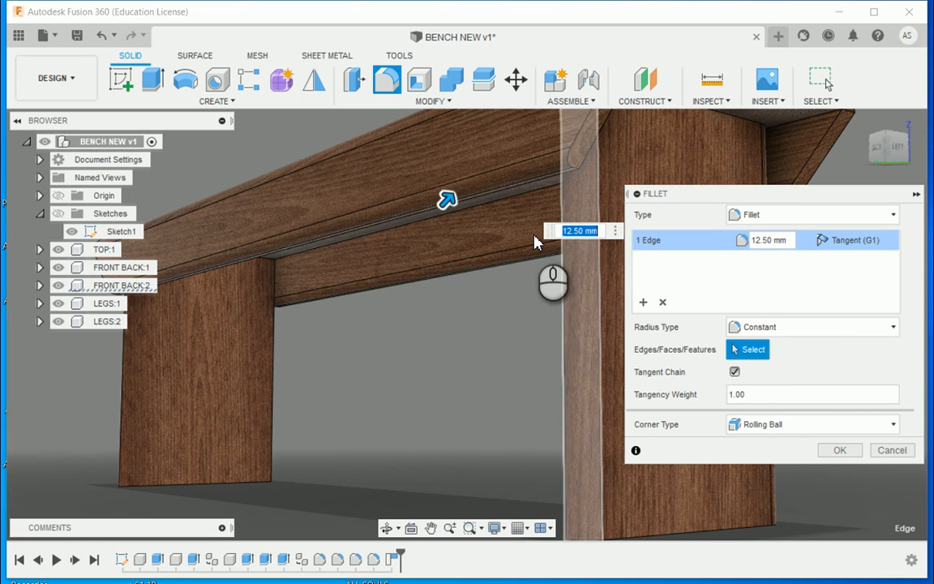
pyautogui.write('10')
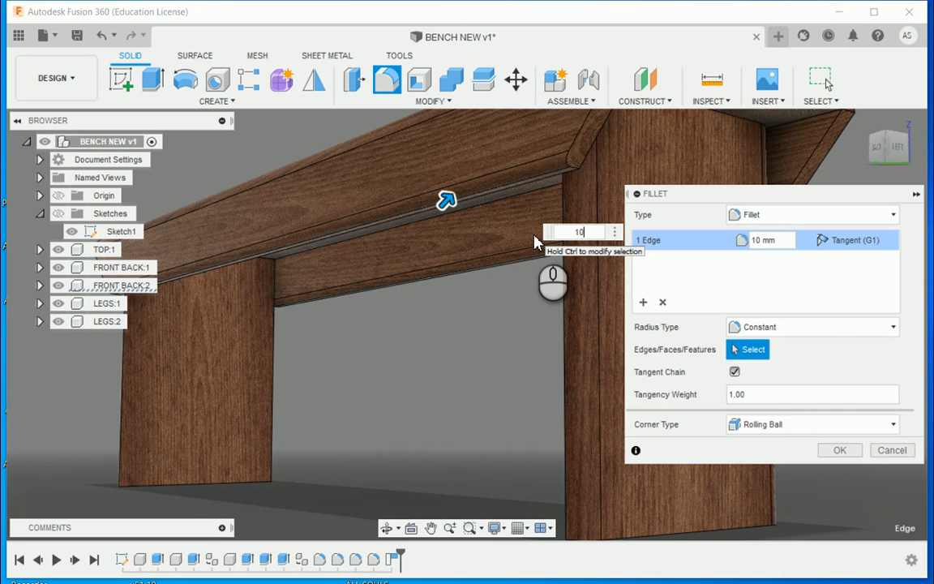
pyautogui.press('Return')
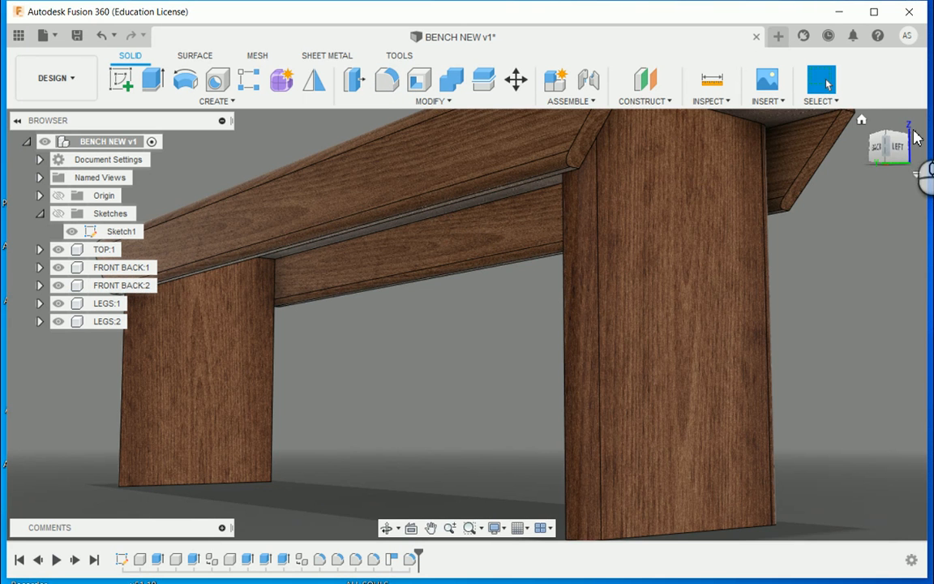
# Step: Rotate the FRONT BACK:1 component 180 degrees about Z with a free move and capture its position
pyautogui.moveTo(867, 148)
pyautogui.mouseDown()
pyautogui.moveTo(806, 156)
pyautogui.moveTo(827, 164)
pyautogui.mouseUp()
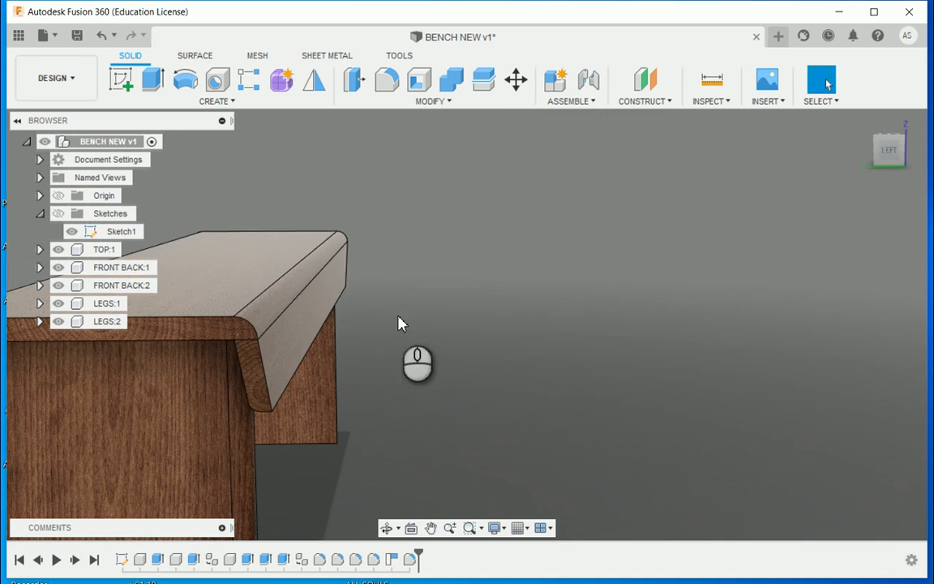
pyautogui.click(318, 335)
pyautogui.press('m')
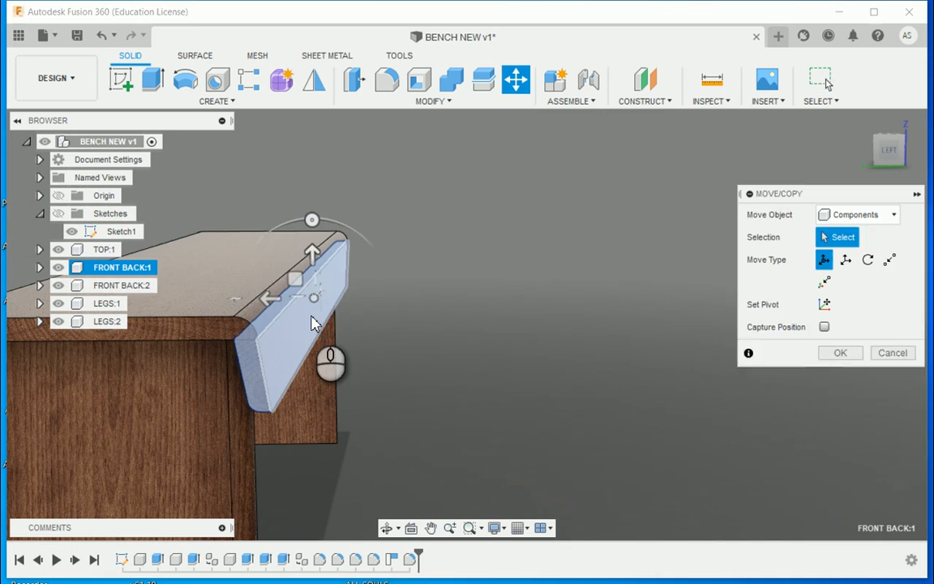
pyautogui.moveTo(889, 147); pyautogui.dragTo(883, 177)
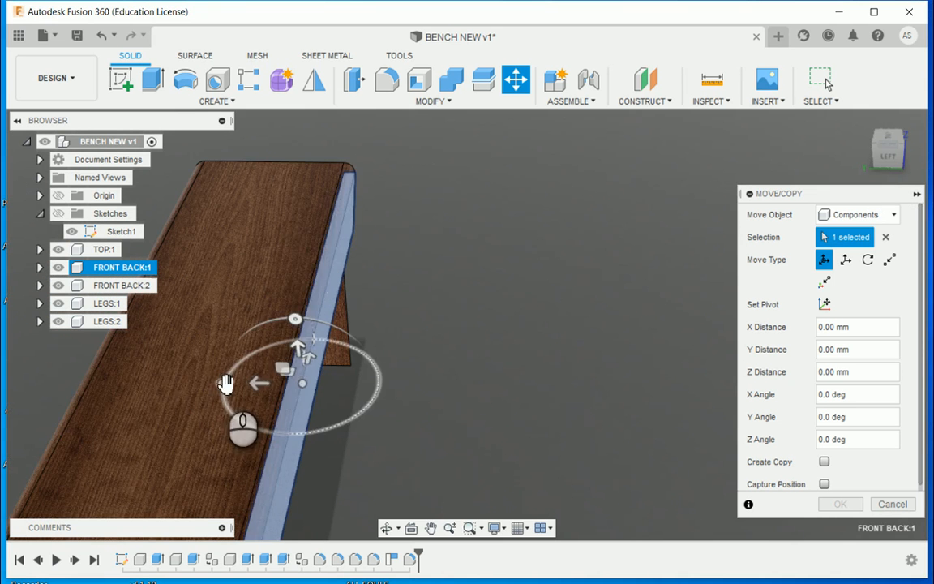
pyautogui.moveTo(226, 382); pyautogui.dragTo(347, 387)
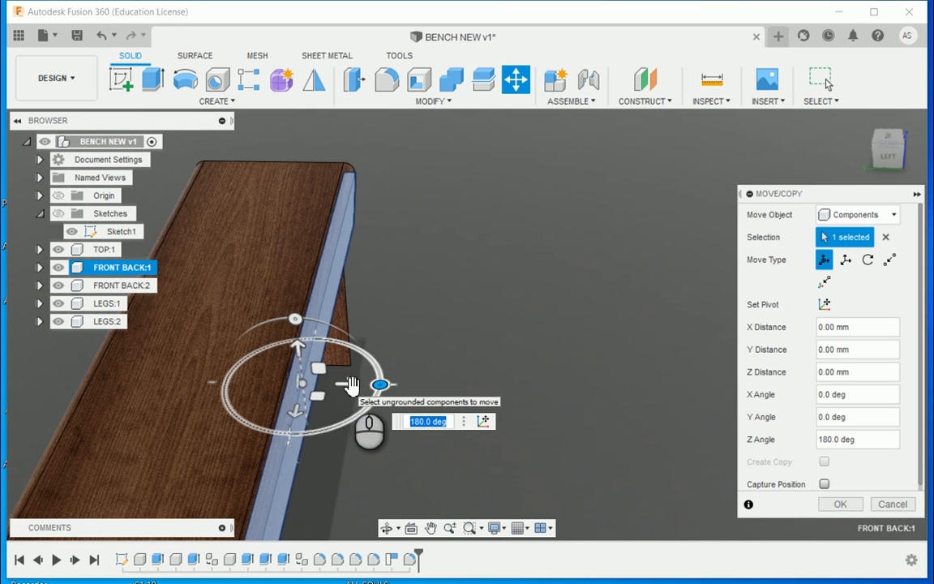
pyautogui.click(829, 498)
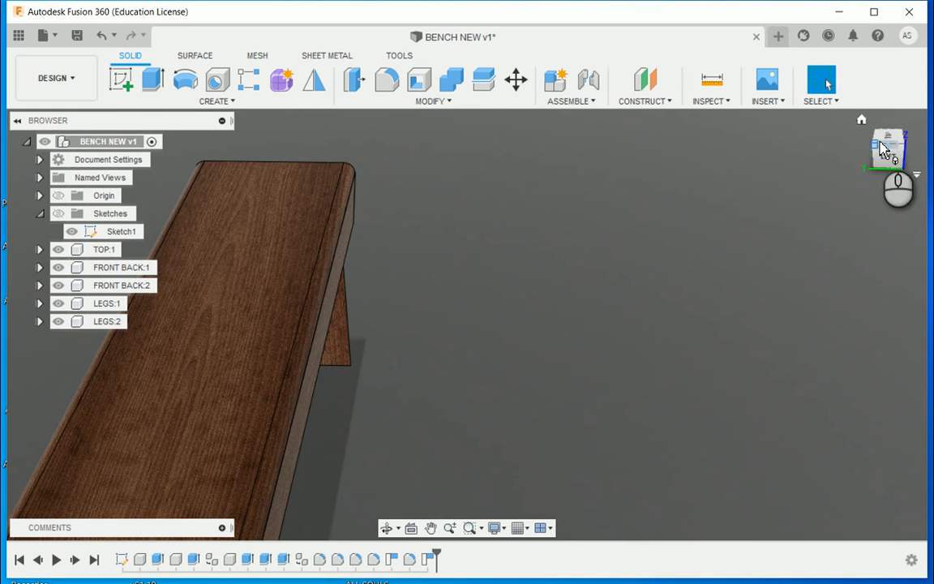
# Step: Save the bench design as a new version with the description User Saved
pyautogui.keyDown('shift'); pyautogui.moveTo(467, 317); pyautogui.dragTo(600, 266, button='middle'); pyautogui.keyUp('shift')
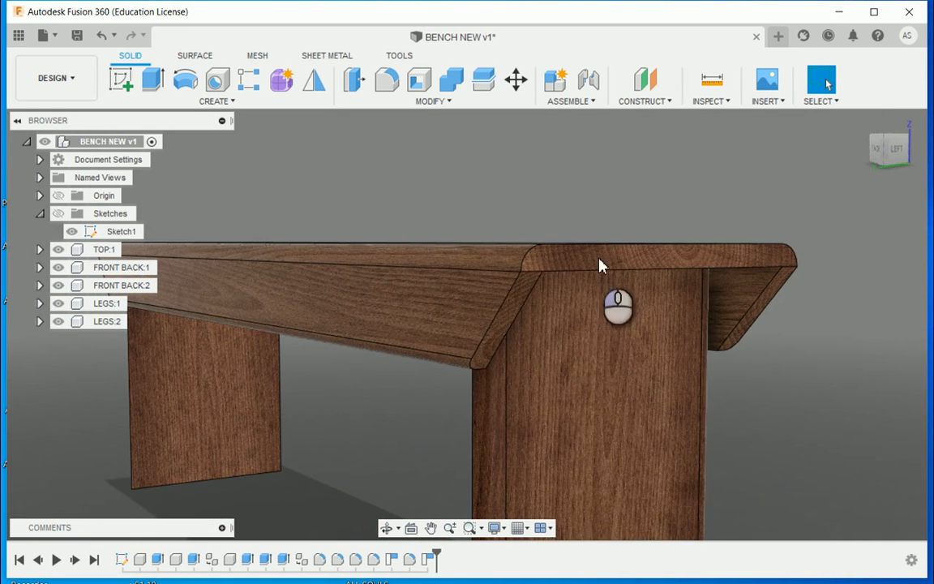
pyautogui.scroll(-5, 551, 304)
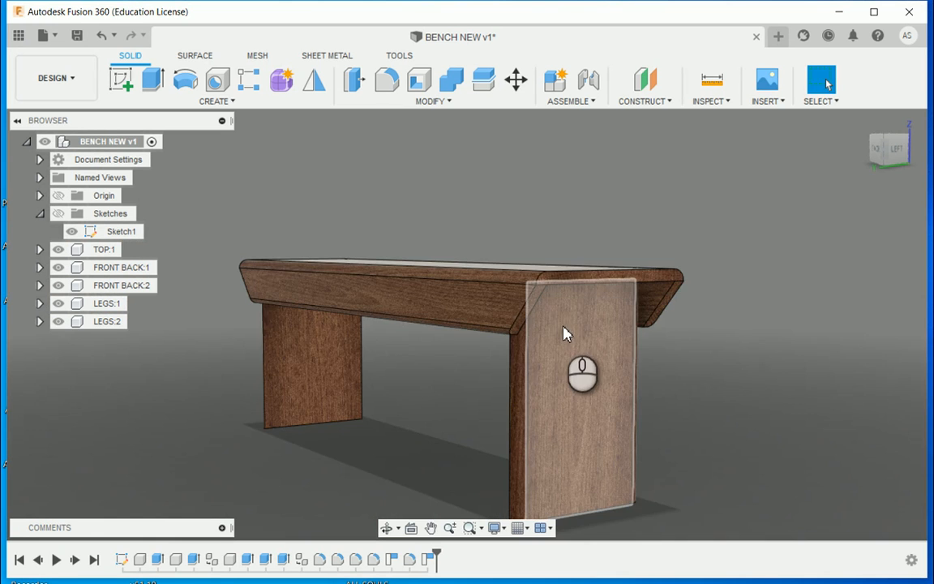
pyautogui.scroll(3, 487, 284)
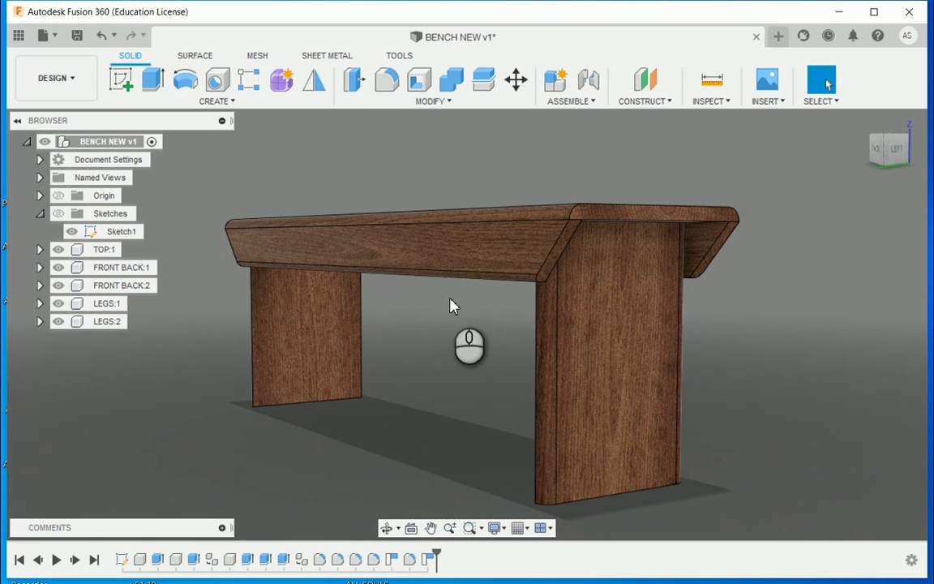
pyautogui.click(76, 39)
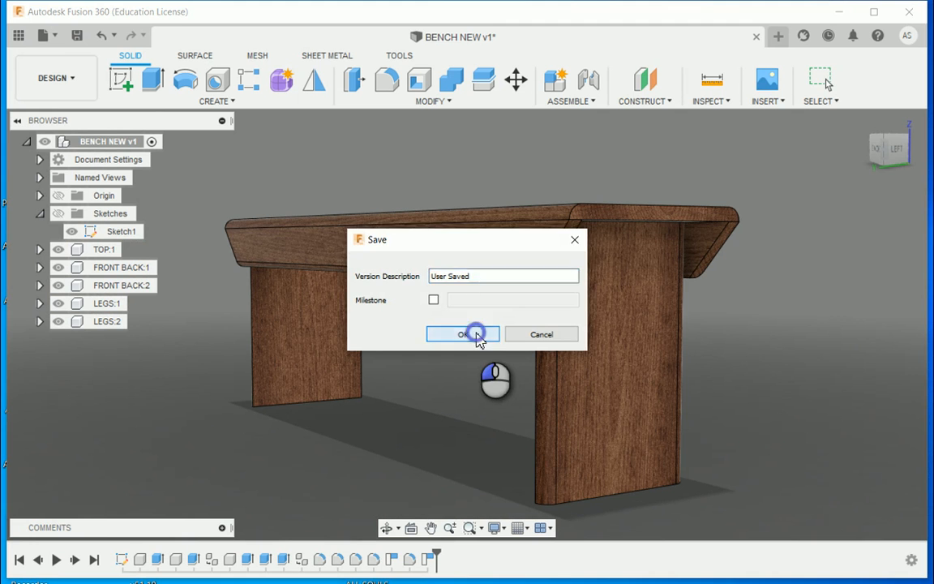
pyautogui.click(475, 335)
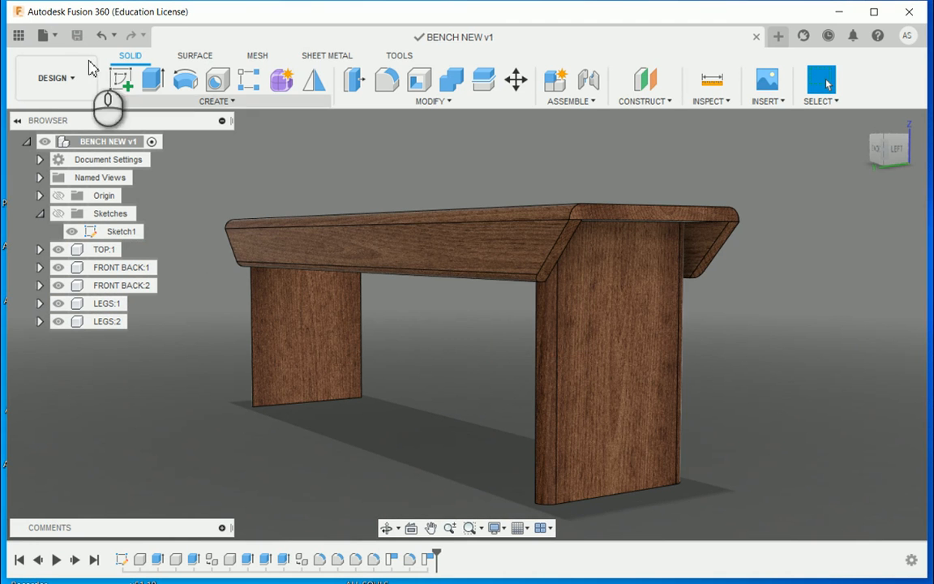
# Step: Switch to the Render workspace and start an in-canvas render of the bench
pyautogui.click(56, 78)
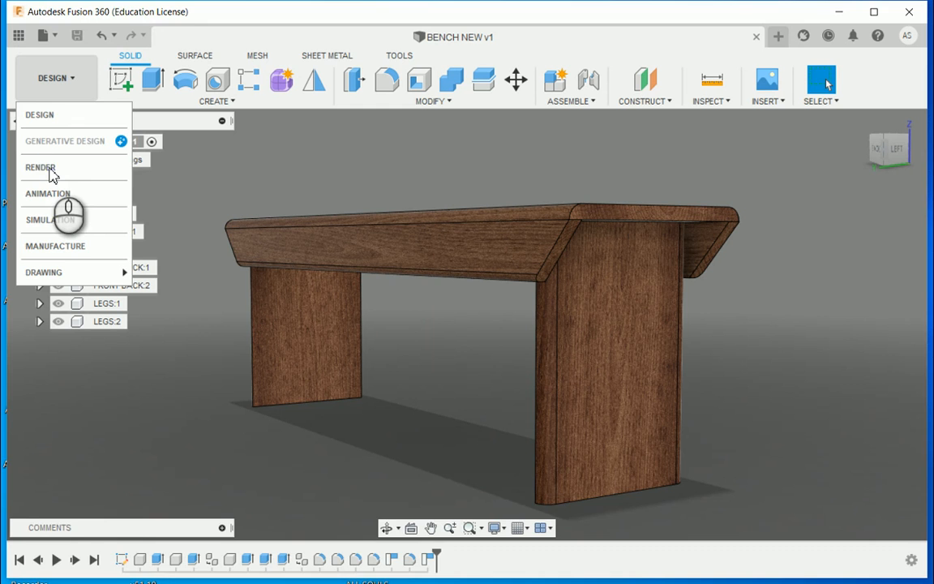
pyautogui.click(41, 168)
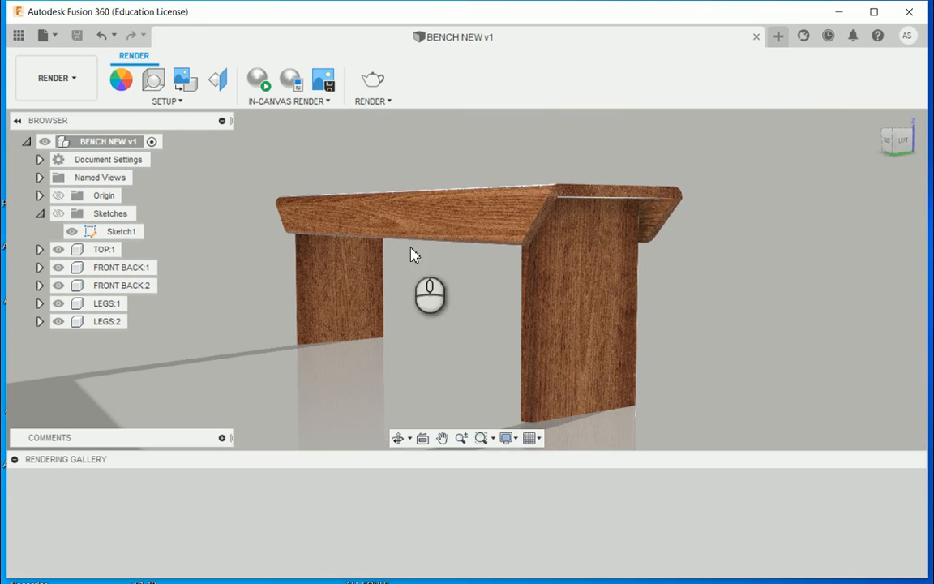
pyautogui.click(260, 79)
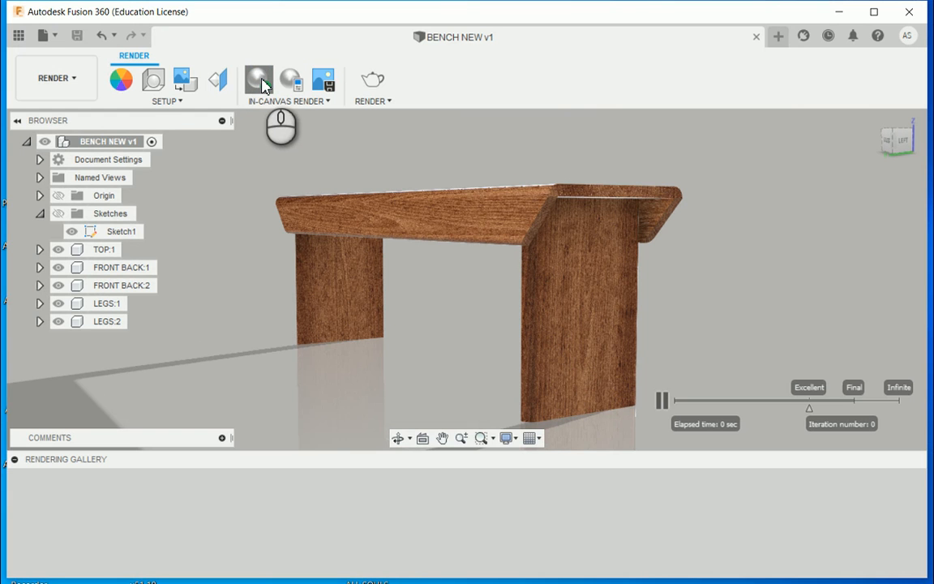